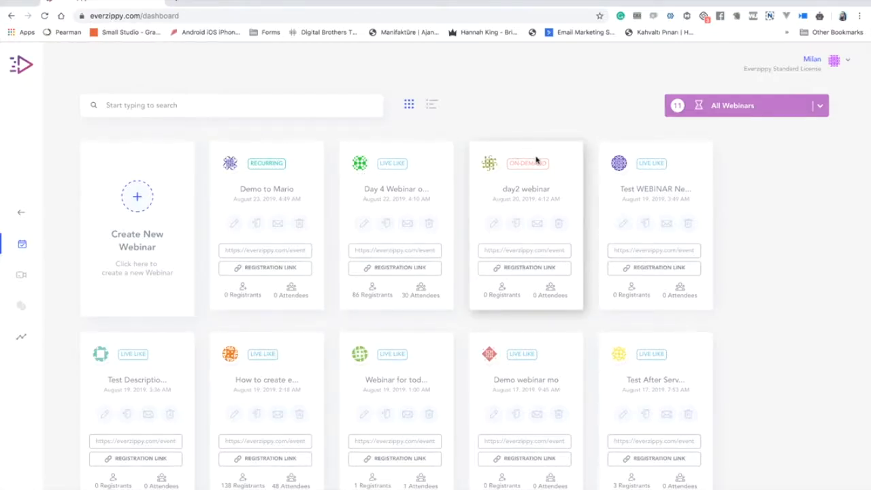
Filter the webinar dashboard to Live Like Webinars, then back to All Webinars.
click(821, 112)
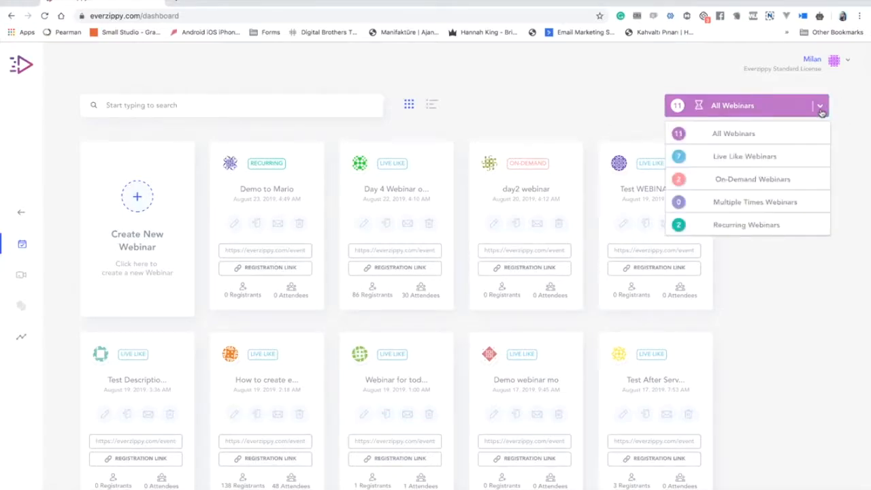
click(773, 158)
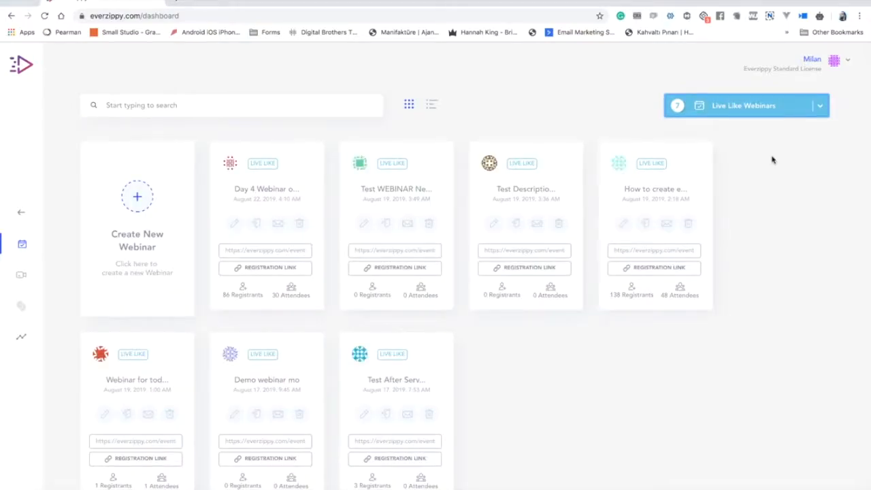
click(813, 118)
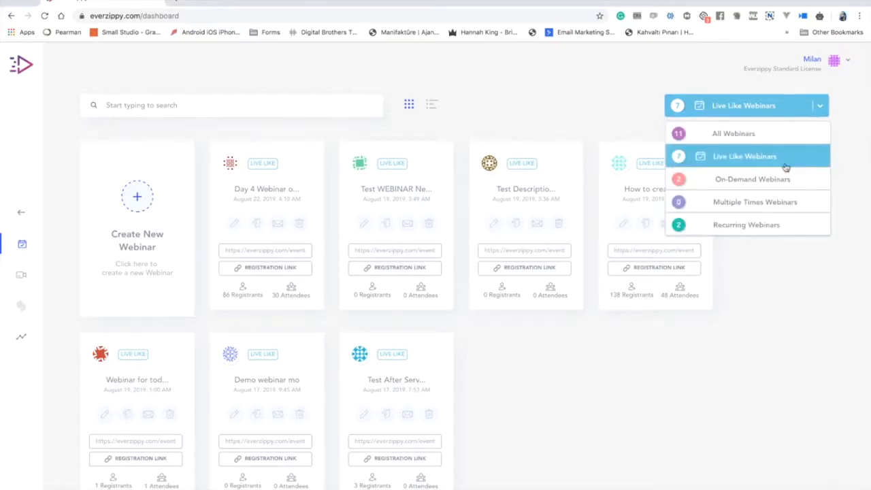
click(746, 134)
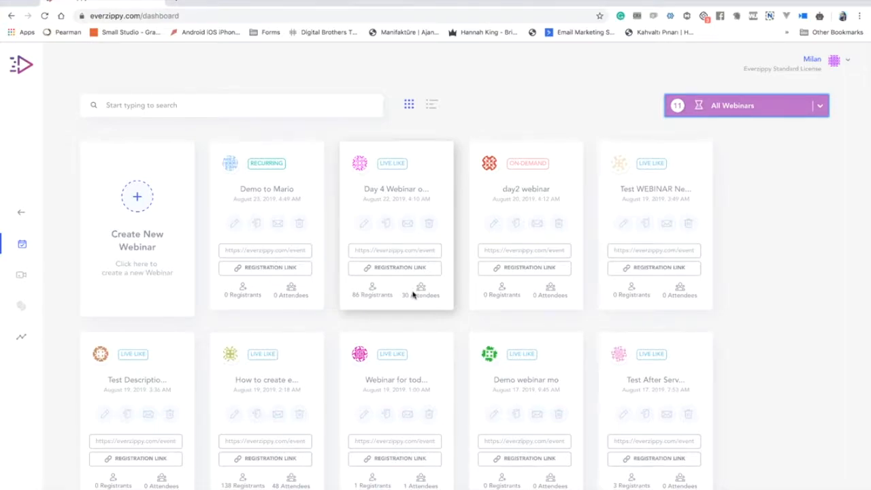
Switch the webinar dashboard to List View rows.
scroll(416, 294, down, 3)
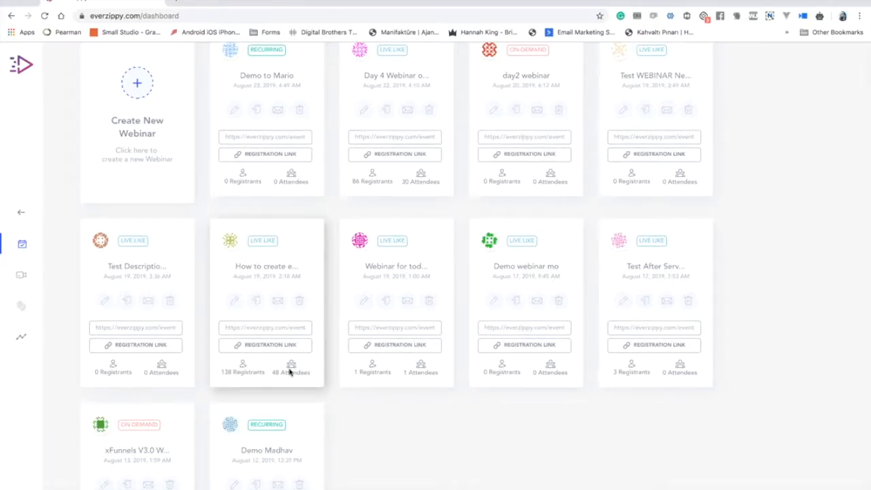
scroll(290, 363, up, 3)
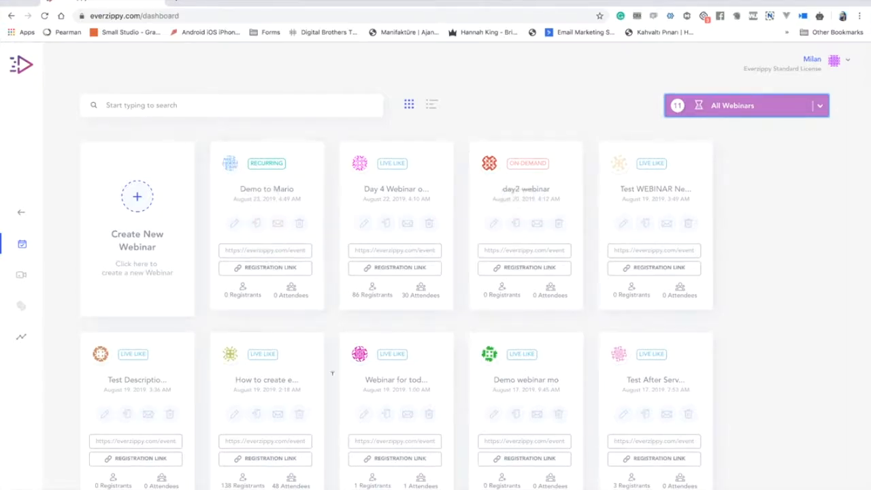
click(432, 107)
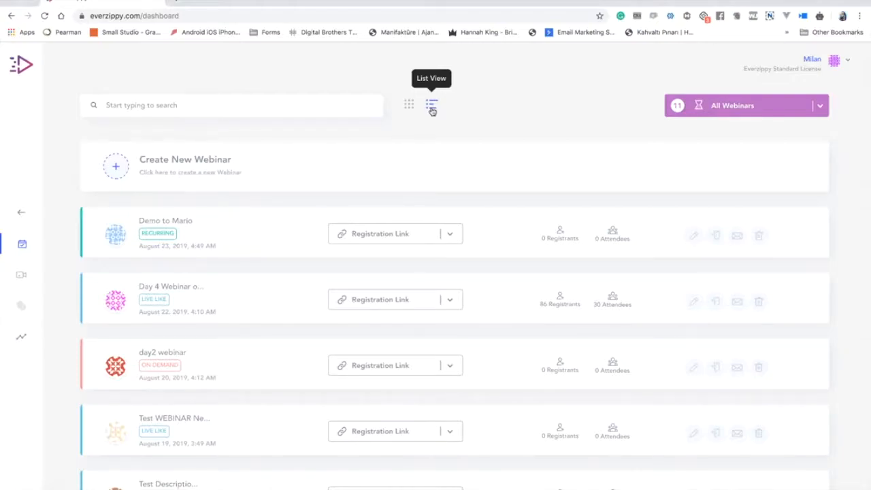
Check the Demo to Mario registration URL, return to Grid View, and start a new webinar.
scroll(432, 127, down, 7)
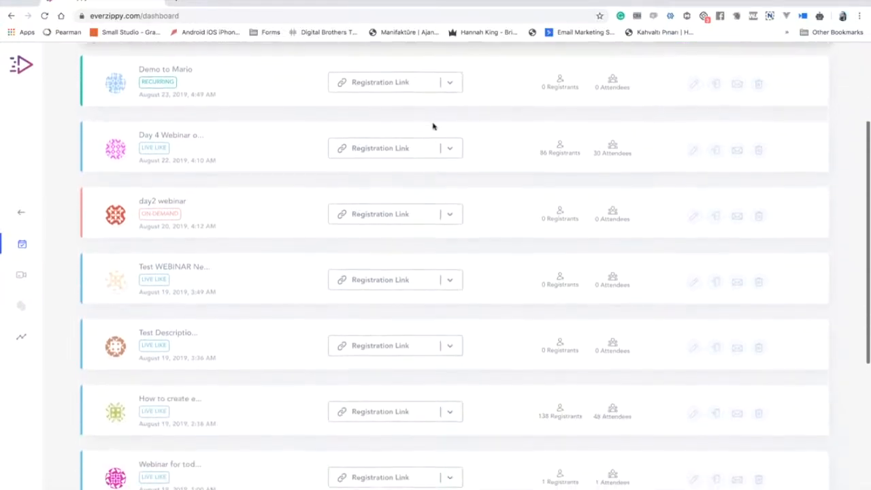
scroll(433, 124, up, 7)
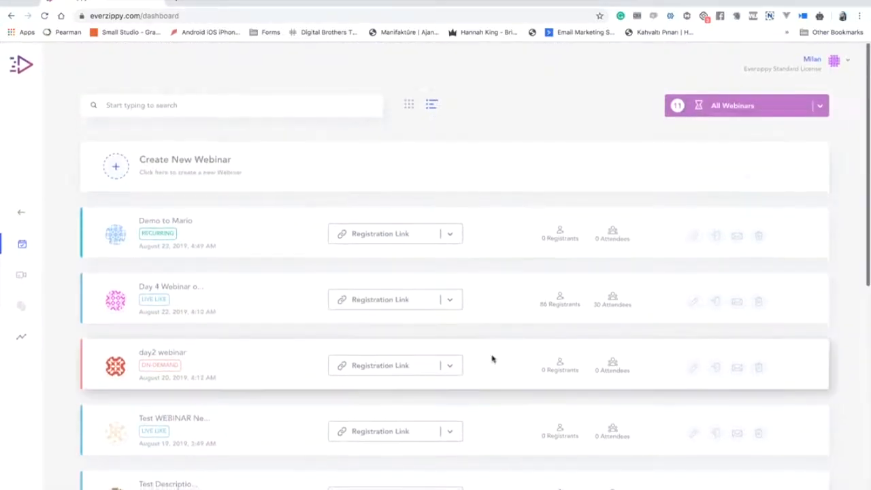
click(449, 237)
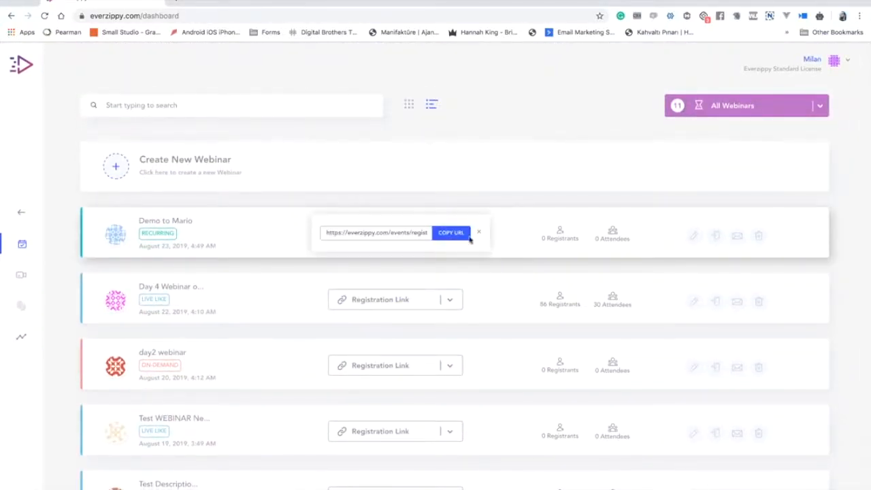
click(480, 235)
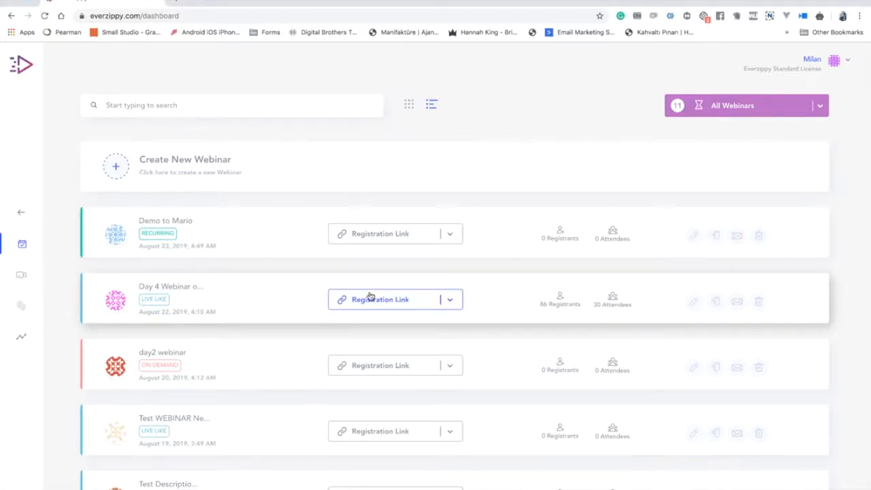
click(415, 105)
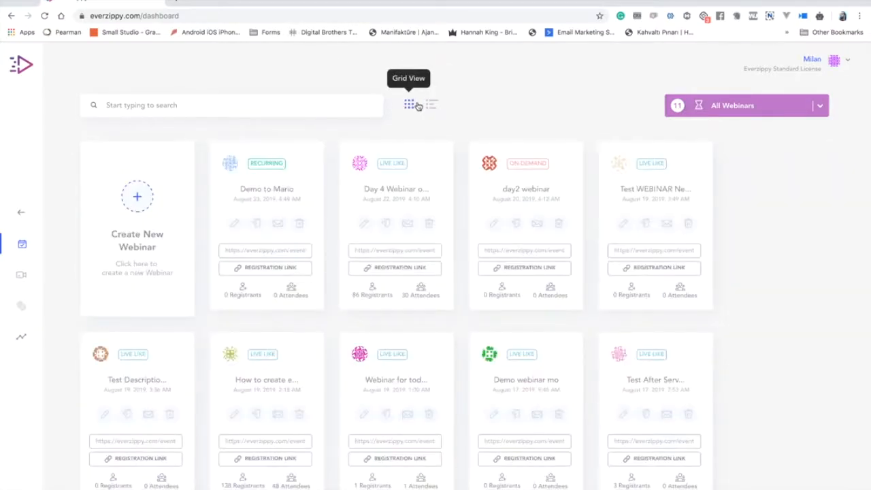
click(137, 199)
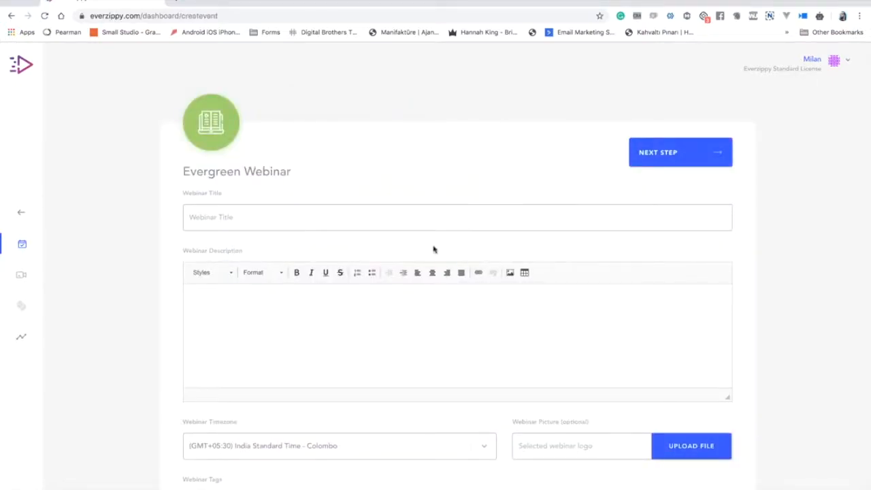
Title the webinar 'Demo Webinar final' and type the description 'This is webinar description'.
click(409, 216)
text(Demo Webi)
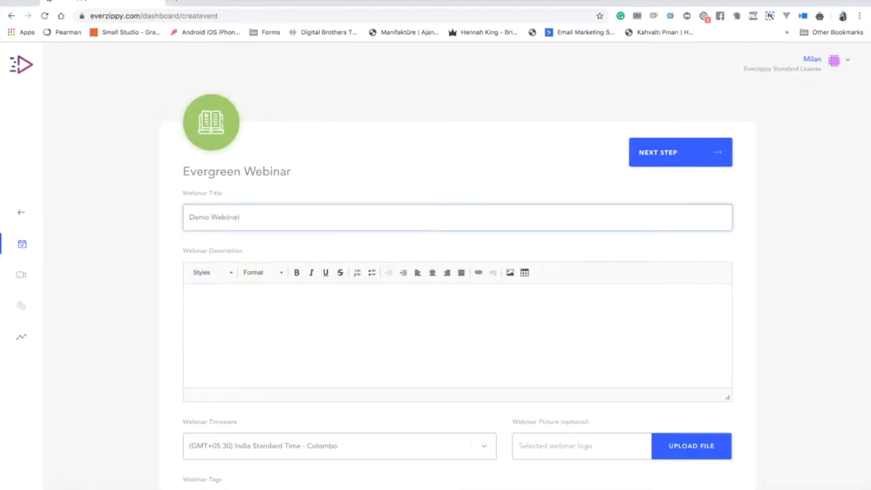
text(nar)
click(455, 301)
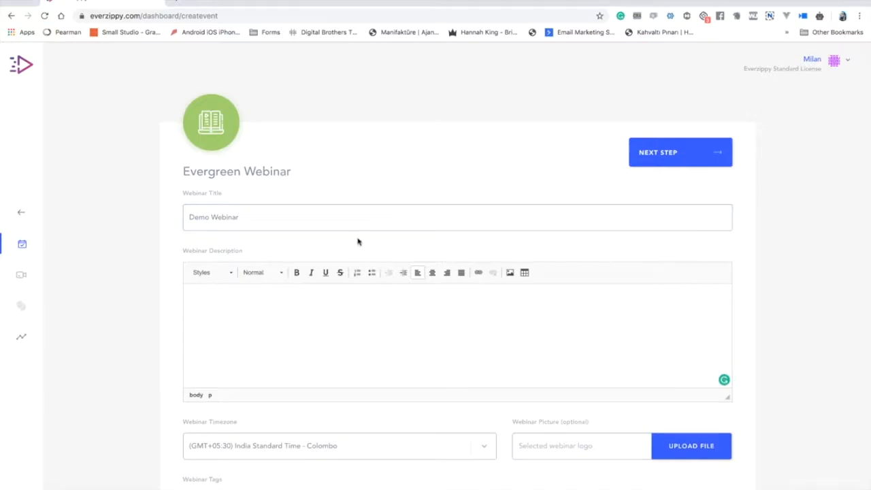
click(359, 225)
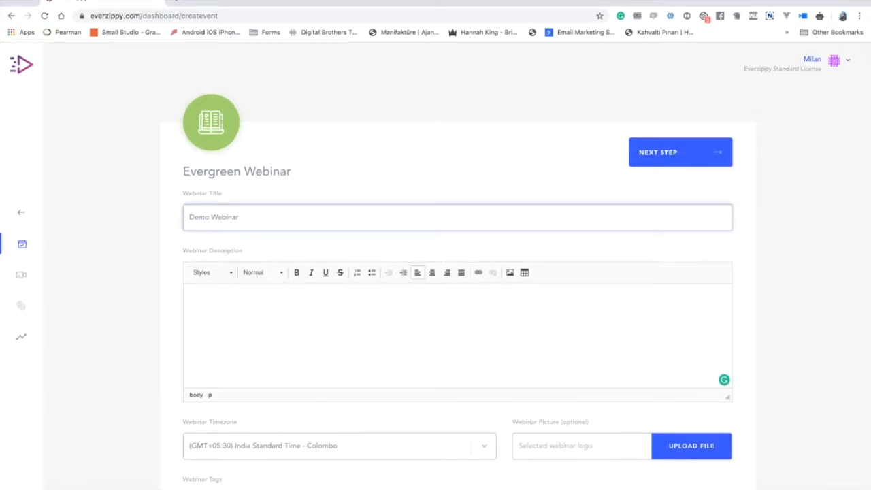
text(final)
click(360, 404)
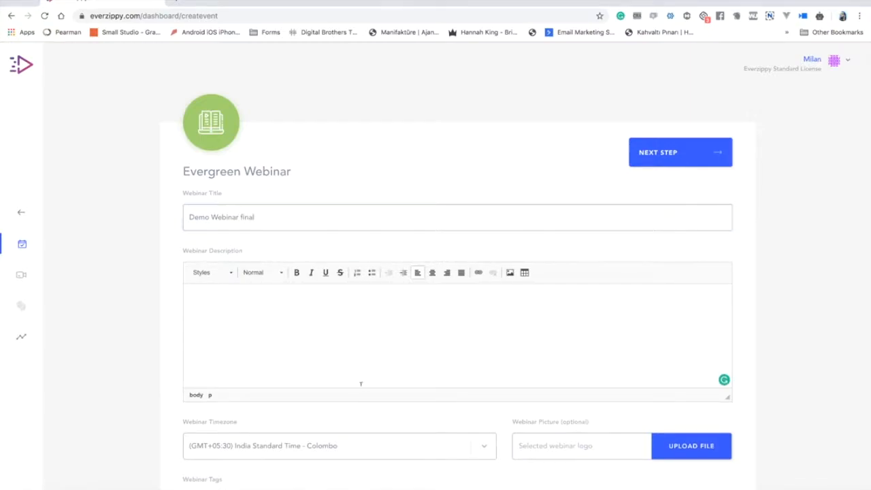
text(This is webinar descriptio)
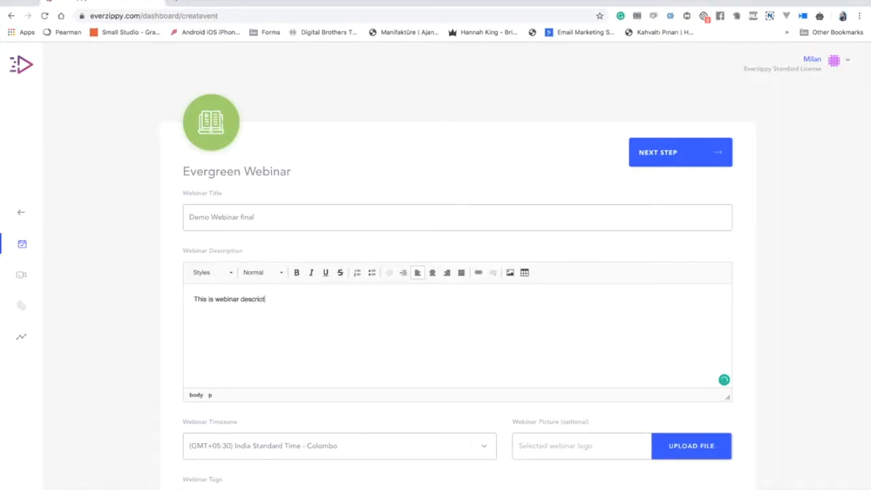
text(ption.)
Set the webinar timezone to (GMT+05:30) India Standard Time - Kolkata.
scroll(485, 342, down, 3)
click(455, 352)
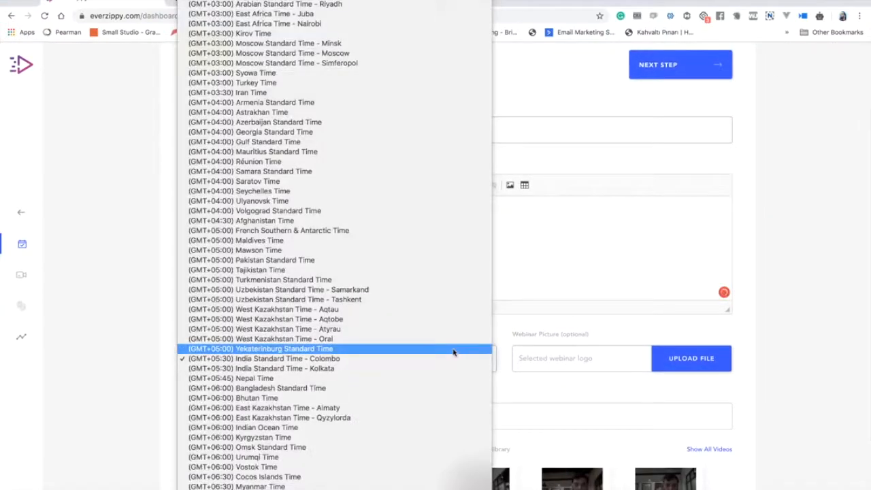
click(446, 367)
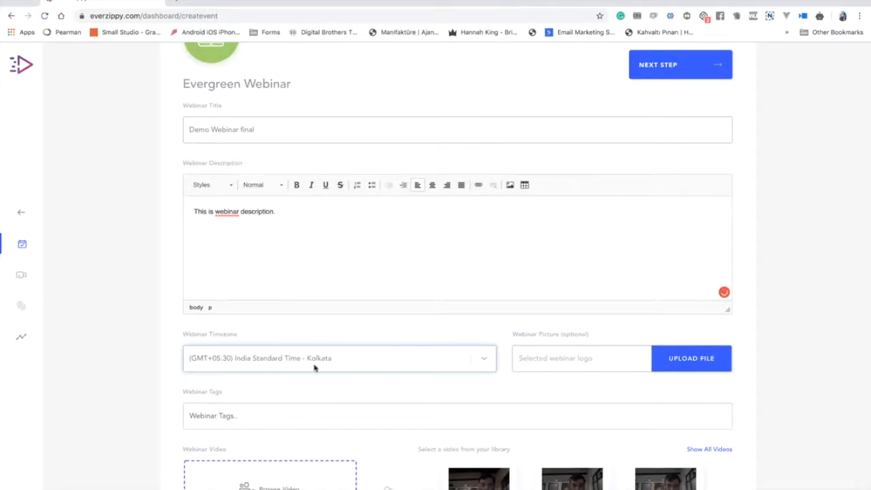
click(365, 350)
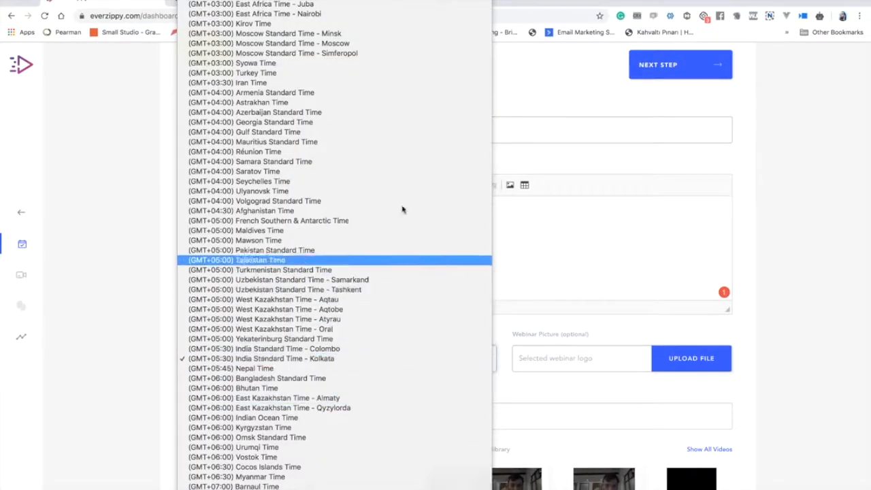
scroll(439, 351, down, 2)
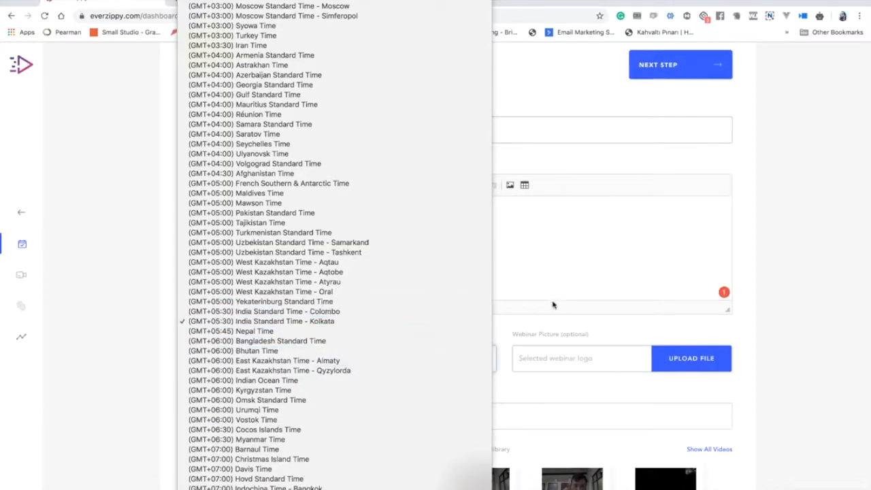
click(562, 322)
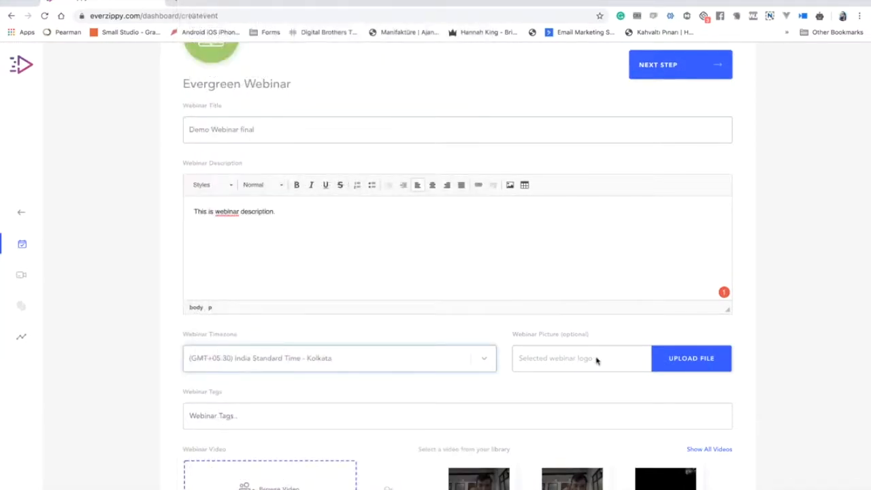
Add the webinar tags demo and webinar.
scroll(599, 348, down, 3)
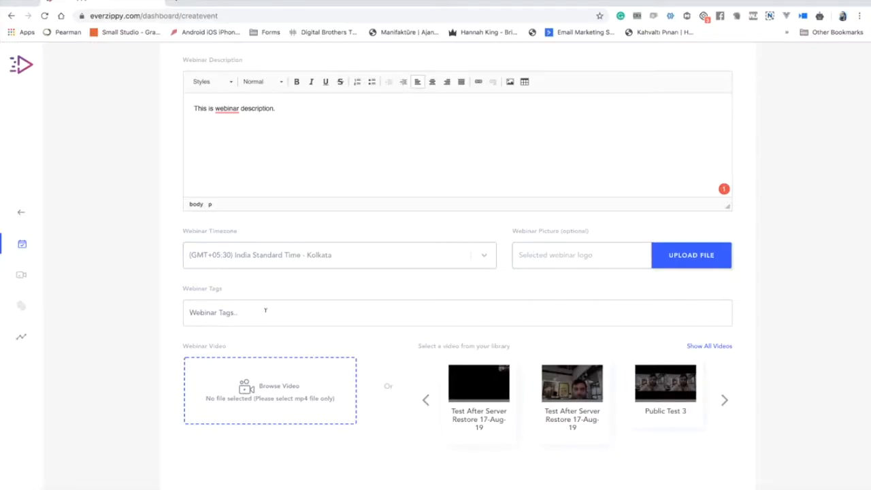
text(demo)
key(Return)
text(webin)
text(o)
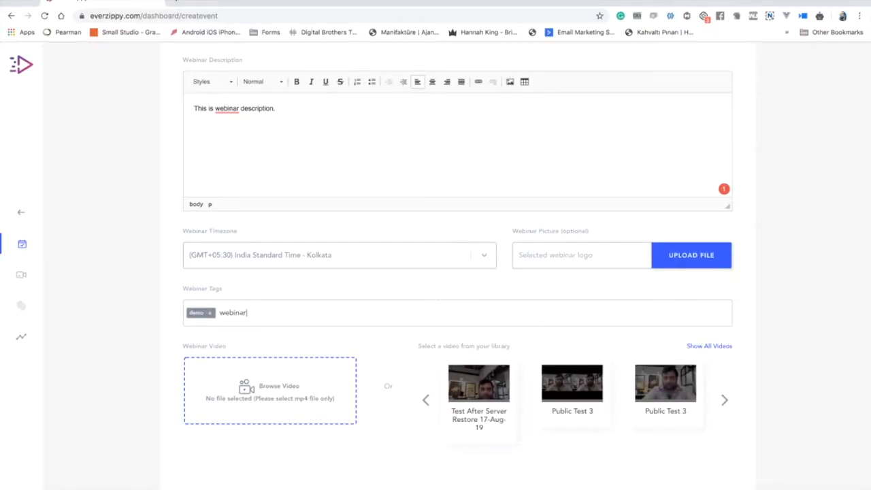
key(Return)
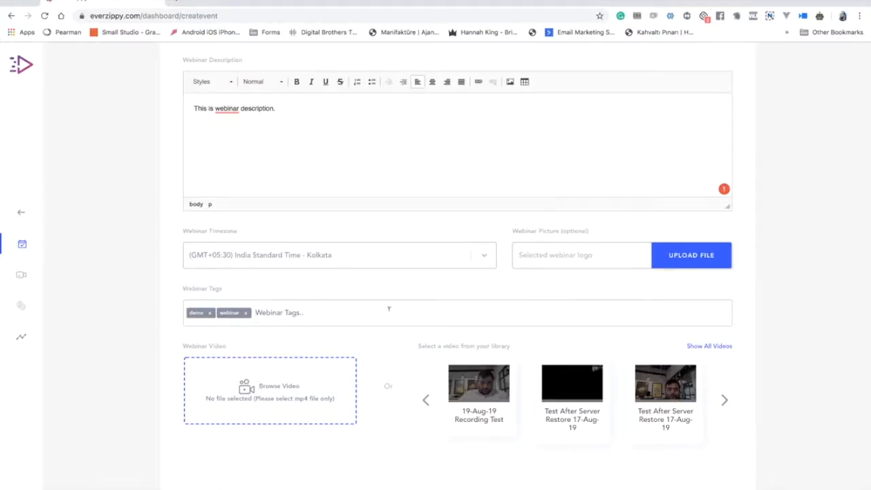
scroll(389, 309, up, 5)
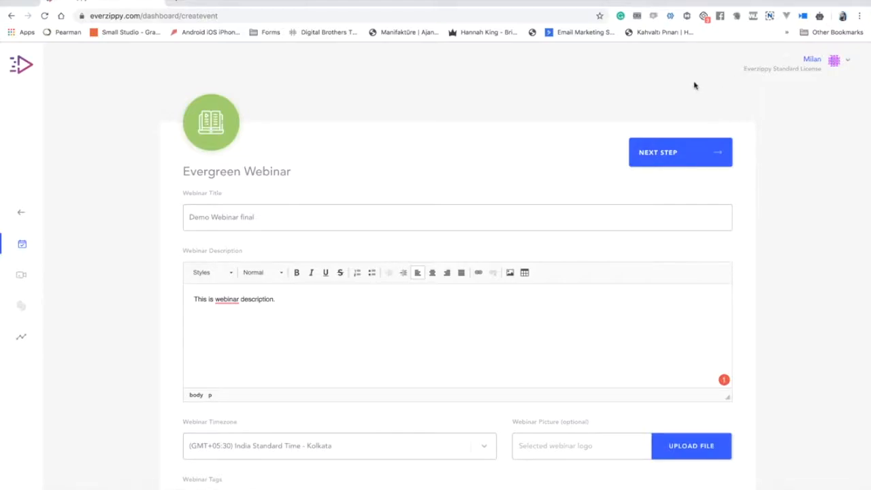
Browse for a video, search the file dialog for mp4, and preview one clip.
scroll(694, 204, down, 3)
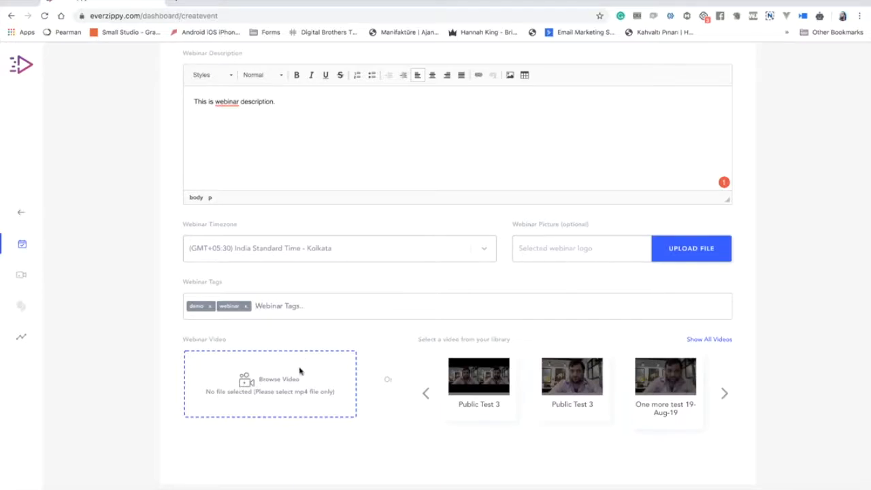
click(249, 381)
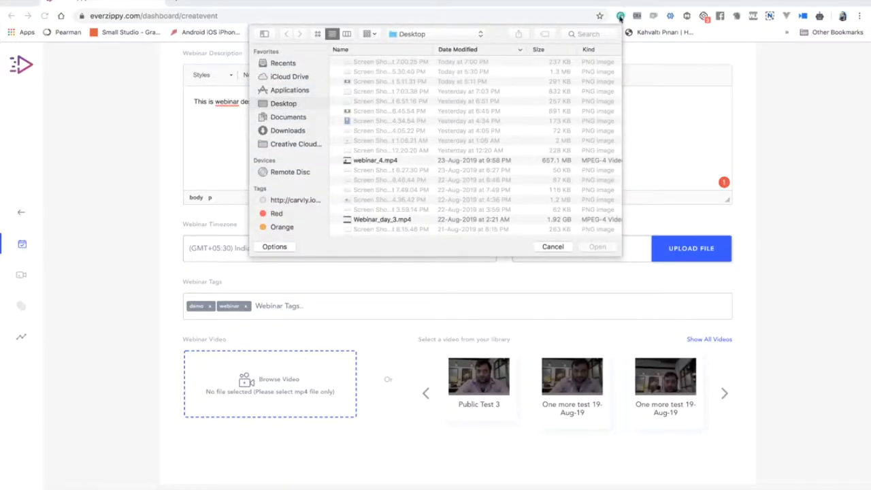
click(604, 37)
text(mp4)
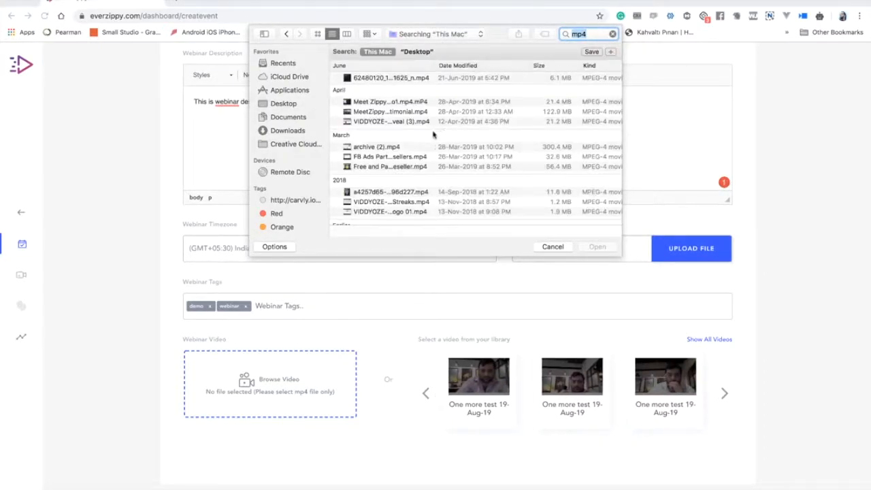
scroll(431, 136, down, 5)
scroll(428, 141, up, 3)
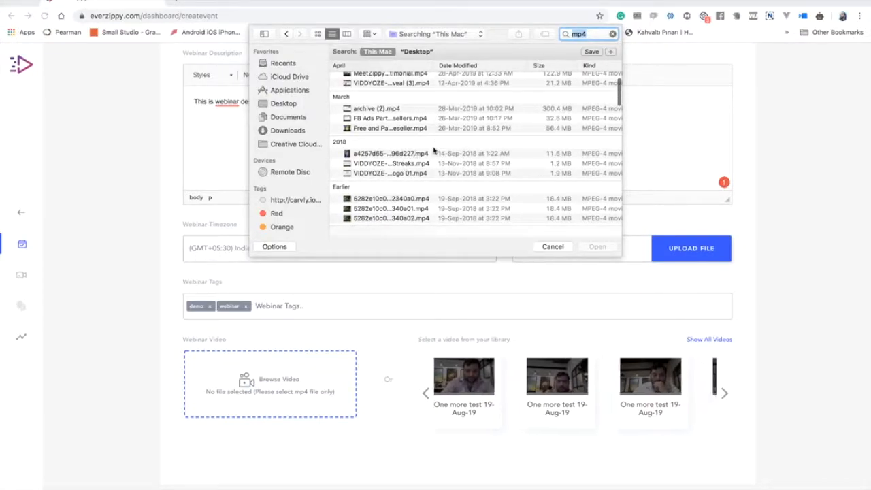
scroll(423, 156, up, 2)
scroll(426, 157, down, 3)
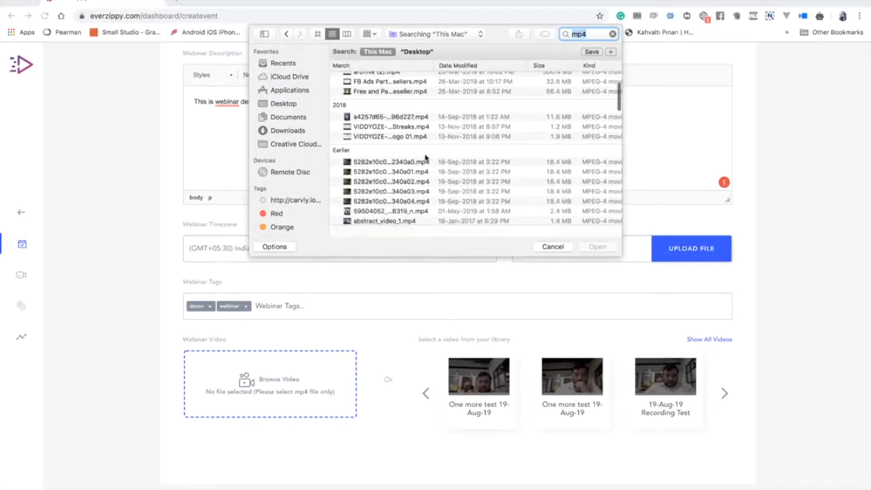
click(413, 181)
key(space)
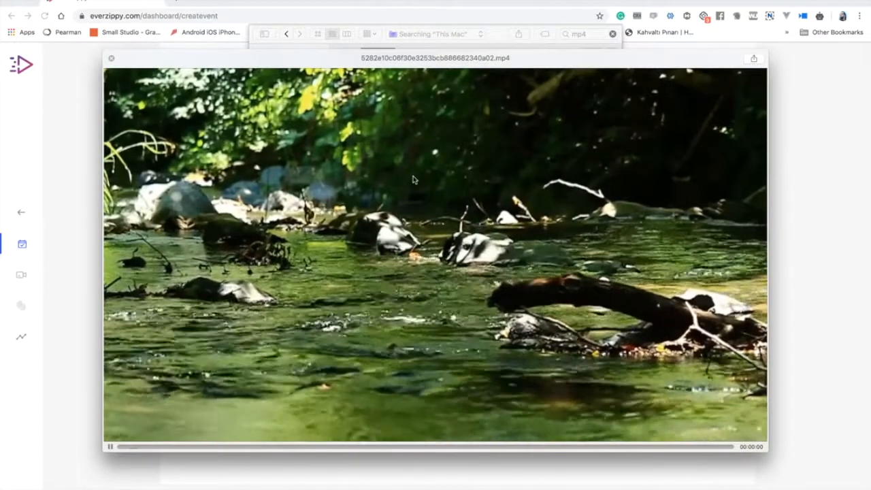
key(space)
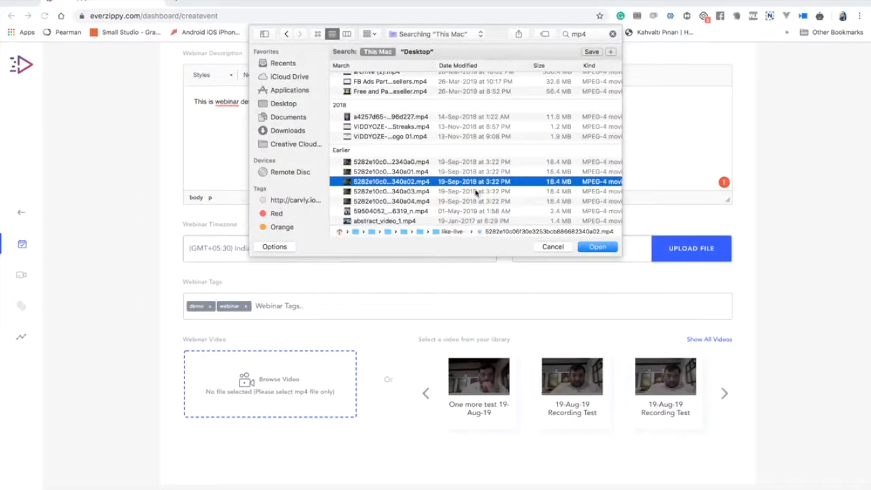
Preview abstract_video_1.mp4, then upload a clip from the Earlier results as the webinar video.
scroll(536, 216, down, 2)
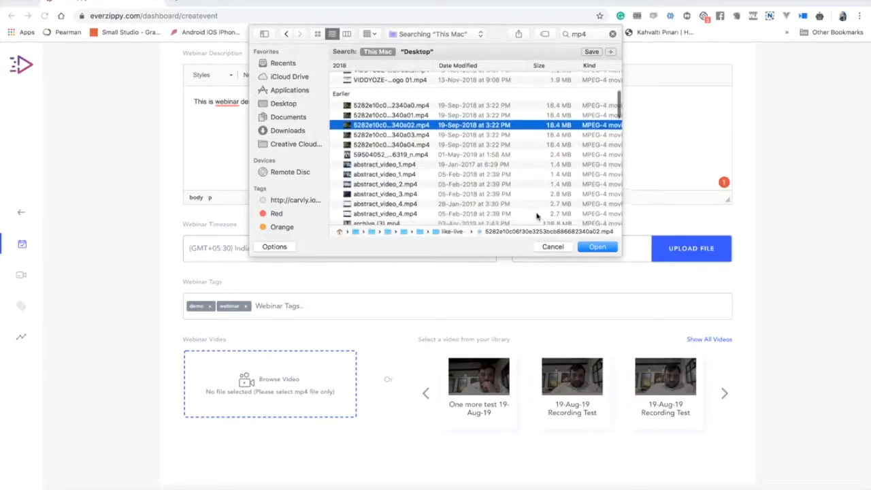
click(449, 165)
key(space)
key(space)
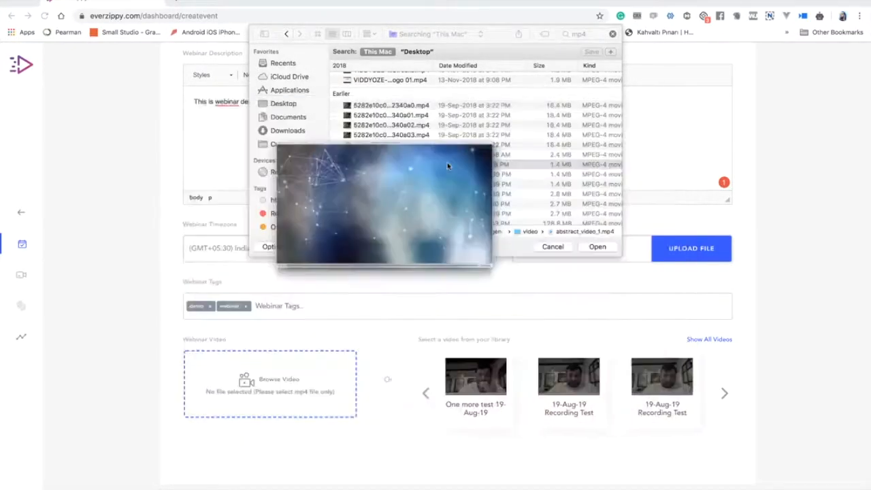
scroll(427, 156, up, 3)
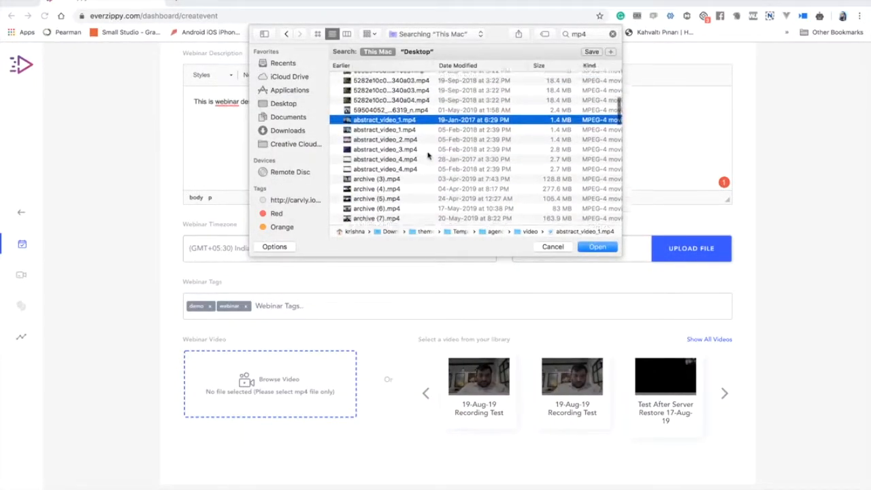
click(433, 106)
click(593, 246)
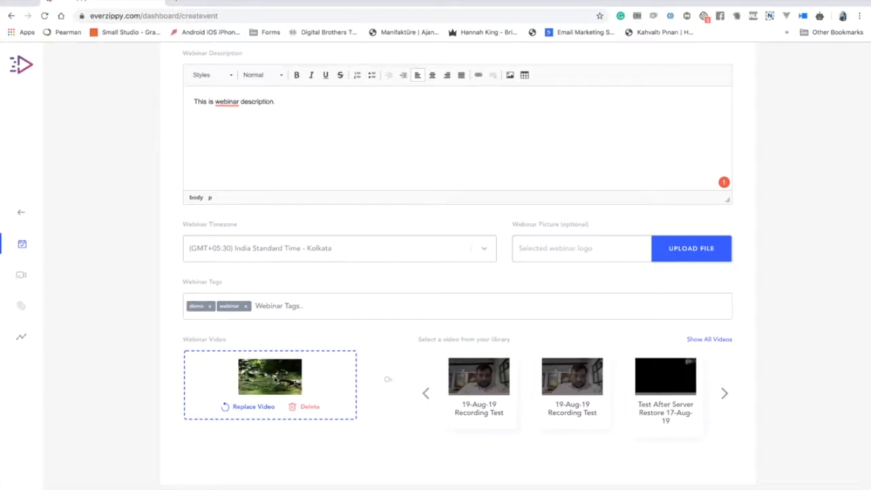
Advance to the scheduling step and explore the frequency and session time options.
scroll(758, 259, up, 3)
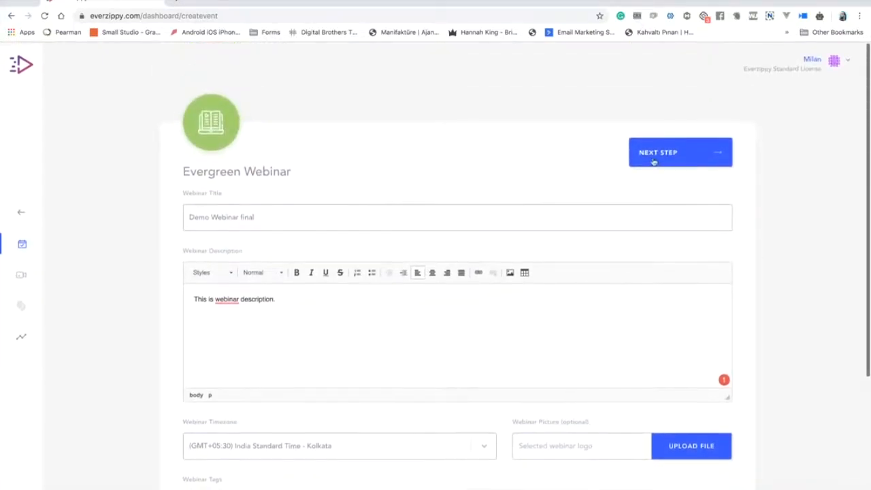
click(652, 151)
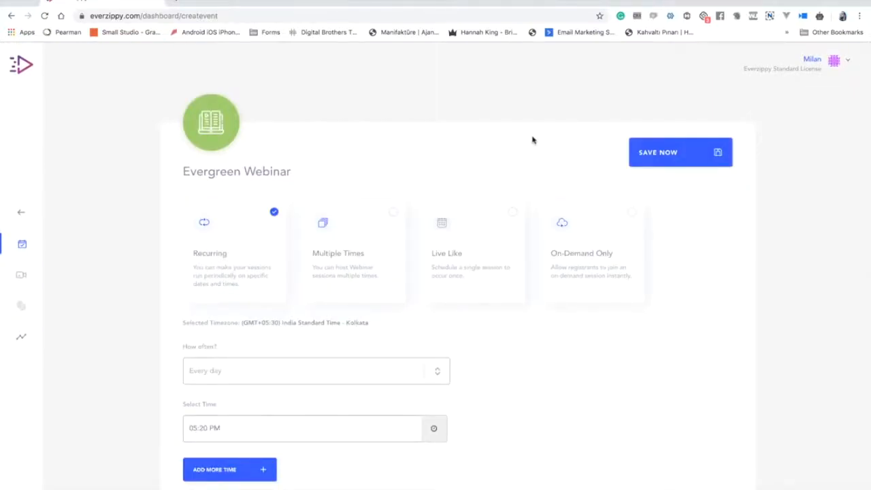
scroll(533, 140, down, 1)
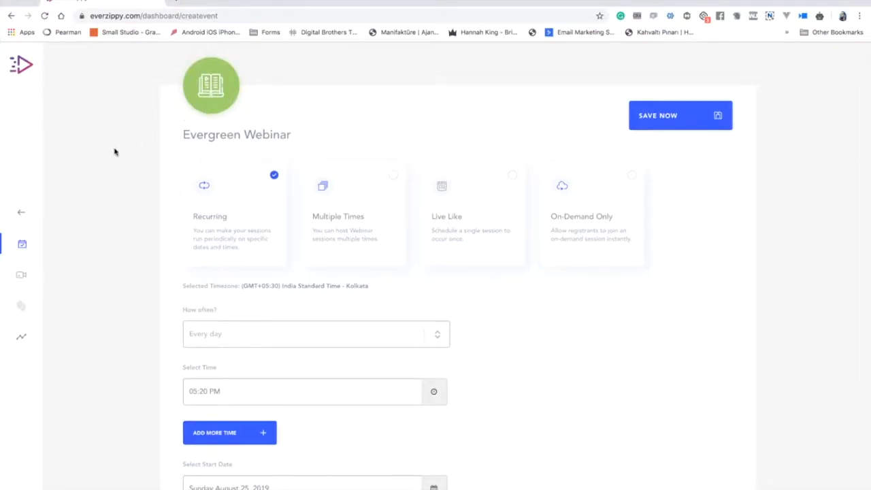
scroll(114, 152, down, 3)
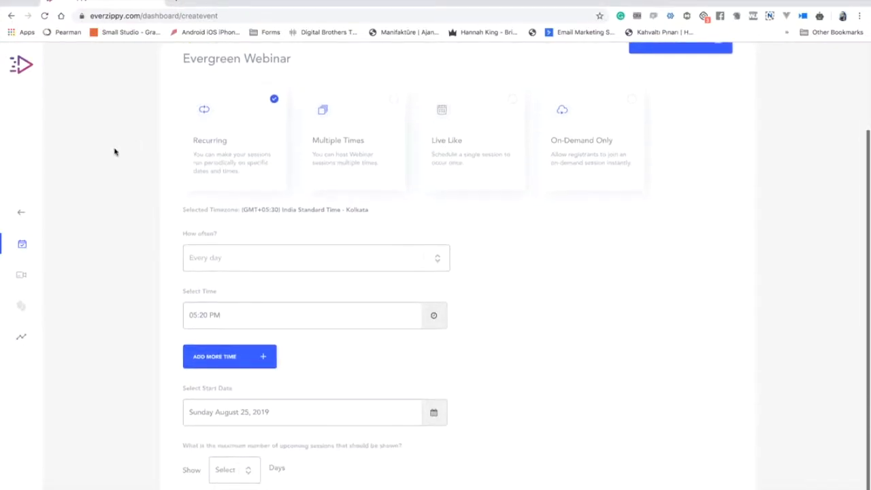
scroll(114, 151, down, 1)
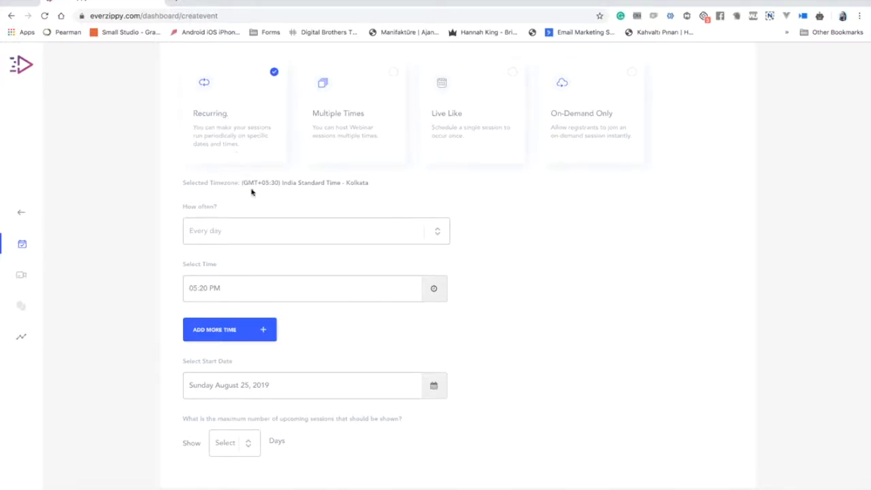
click(249, 235)
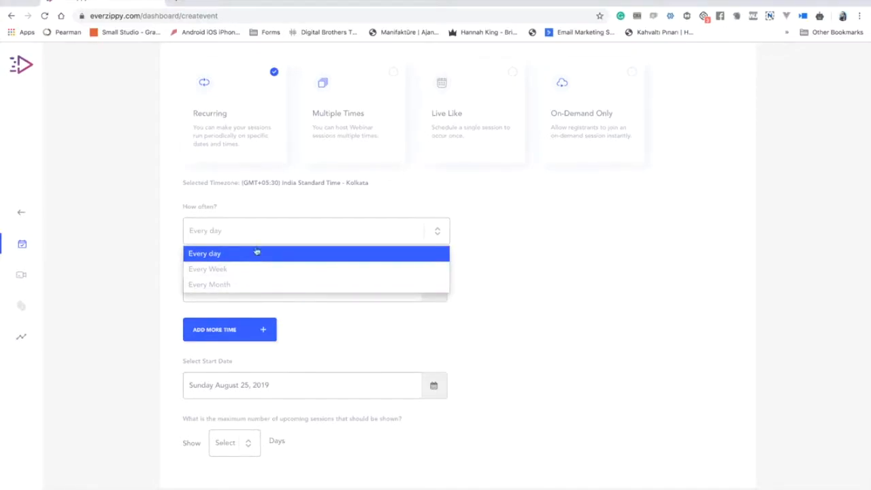
click(259, 259)
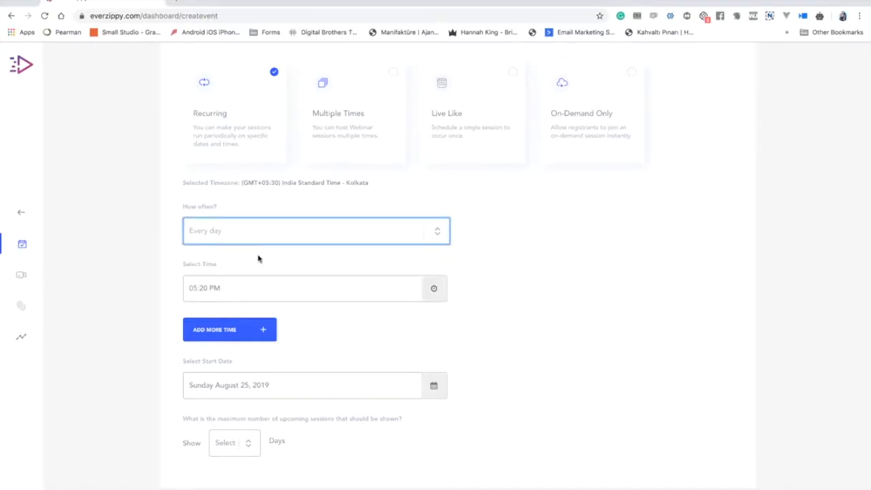
click(268, 289)
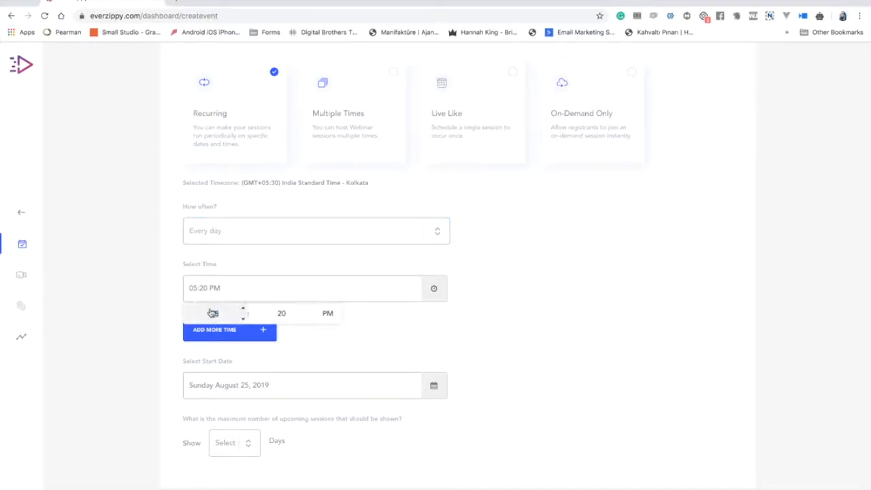
click(223, 317)
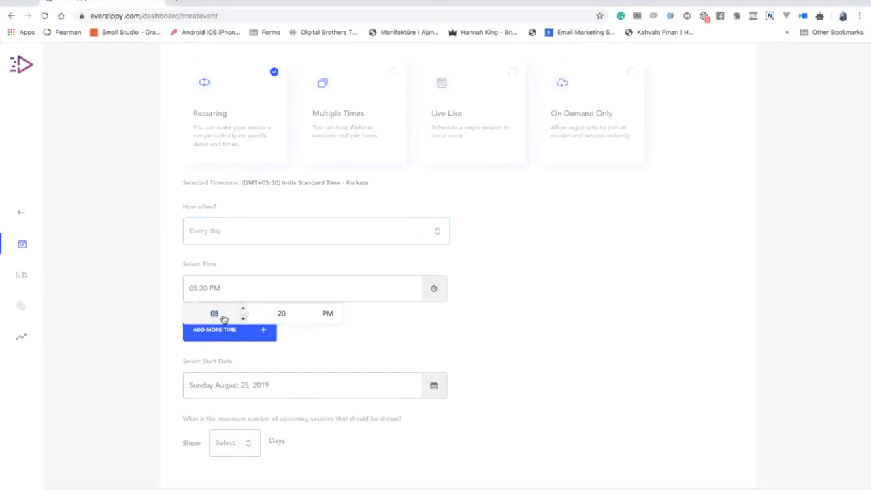
Make sessions repeat every week, with Sunday as the first day and Monday second.
click(272, 241)
click(260, 268)
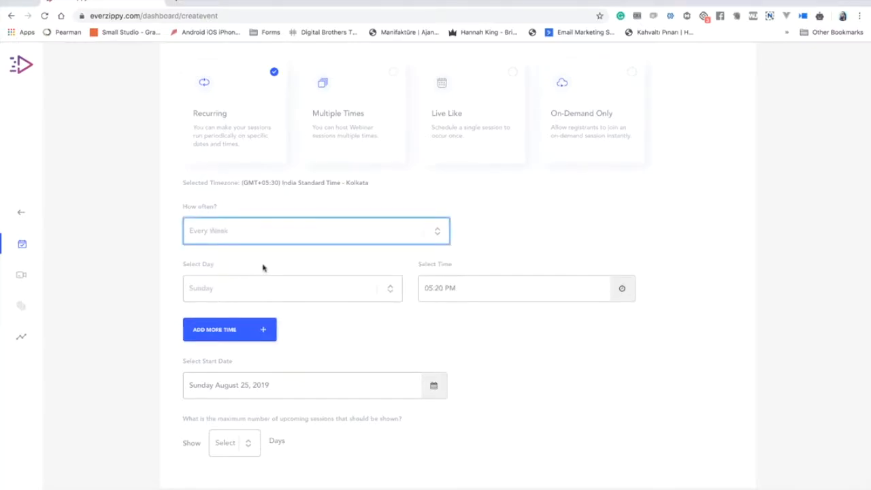
click(302, 289)
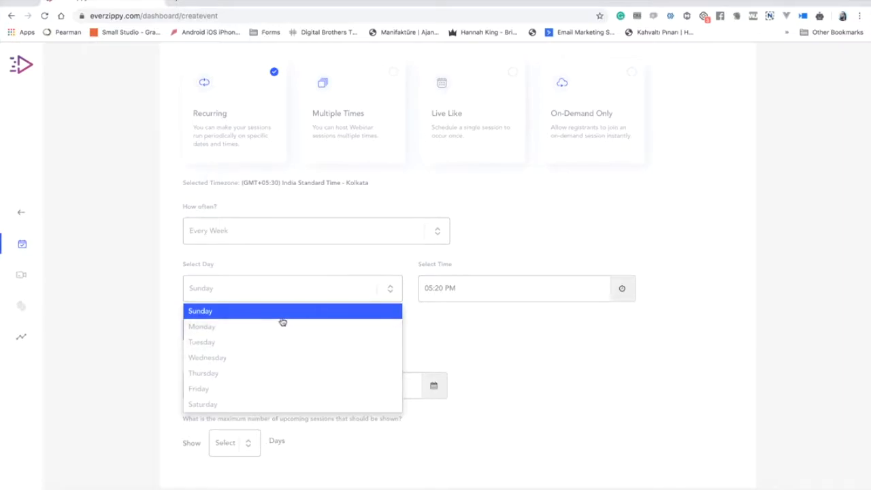
click(282, 318)
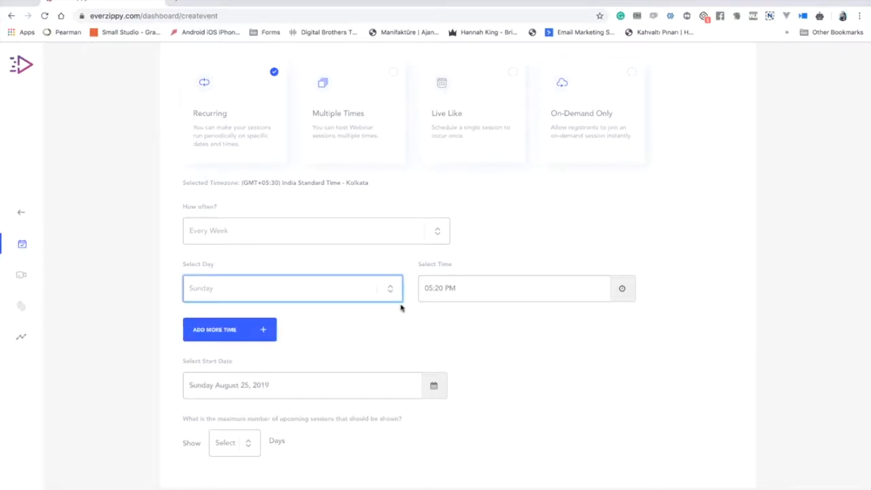
click(249, 329)
click(238, 346)
click(239, 386)
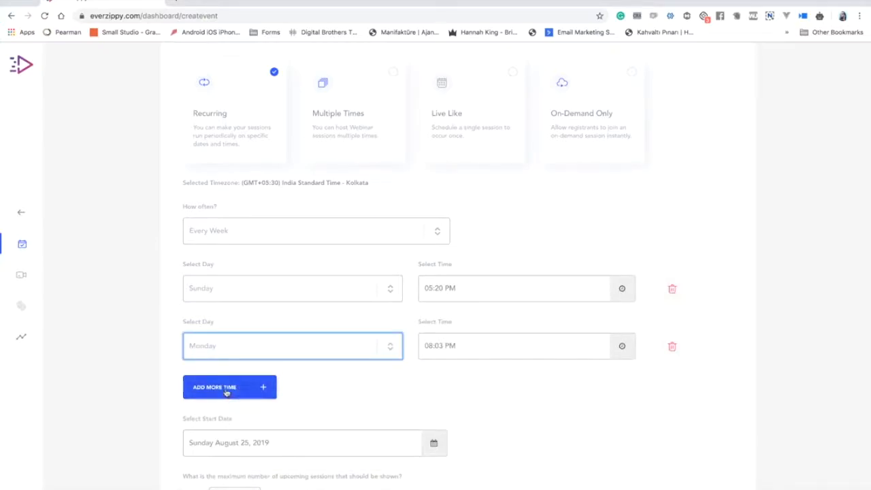
Add a third weekly session on Wednesday at 10:03 PM.
click(227, 392)
click(263, 407)
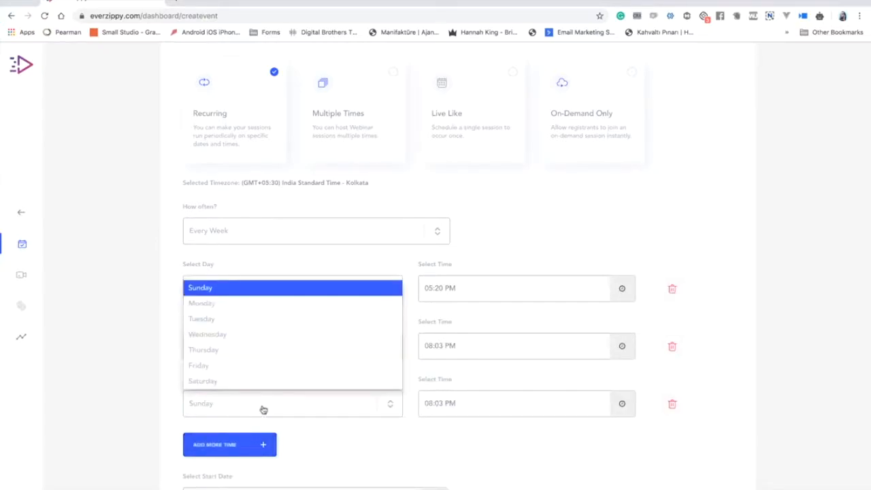
click(249, 334)
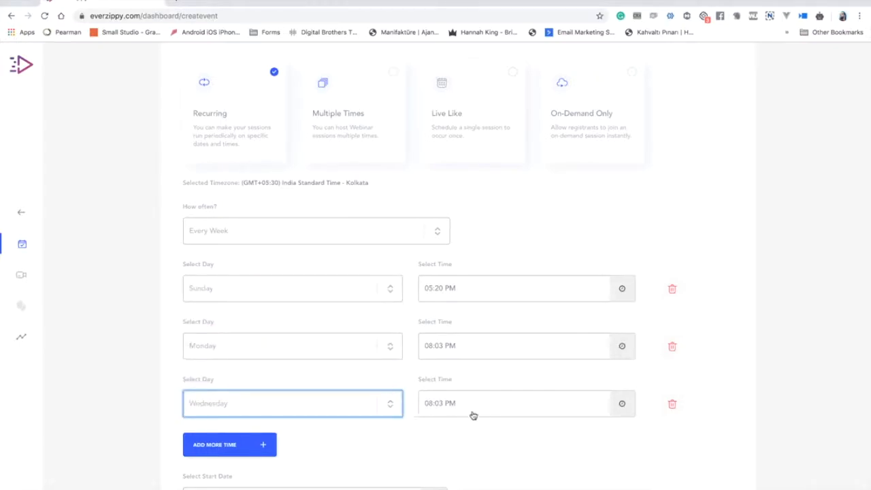
click(431, 403)
click(478, 424)
click(478, 424)
click(619, 394)
scroll(301, 368, down, 2)
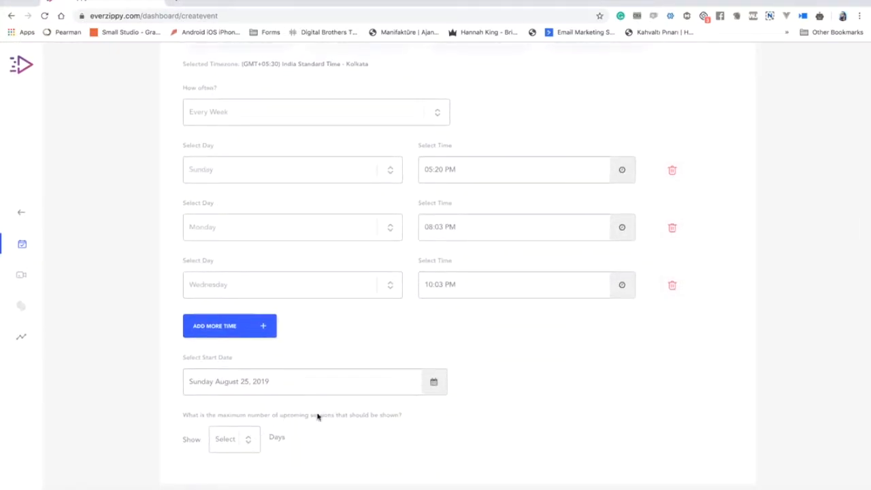
scroll(315, 375, up, 1)
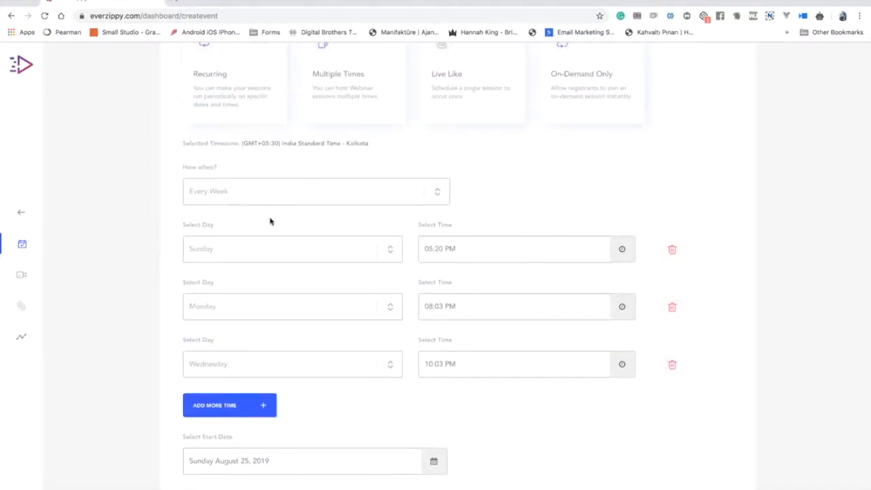
scroll(282, 272, down, 1)
Set the start date to Wednesday August 28, 2019 and show 5 upcoming sessions.
click(289, 387)
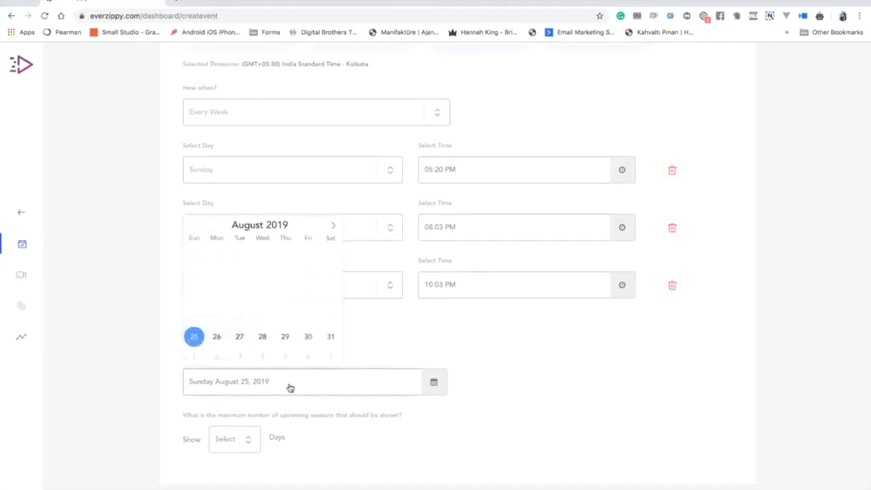
click(264, 338)
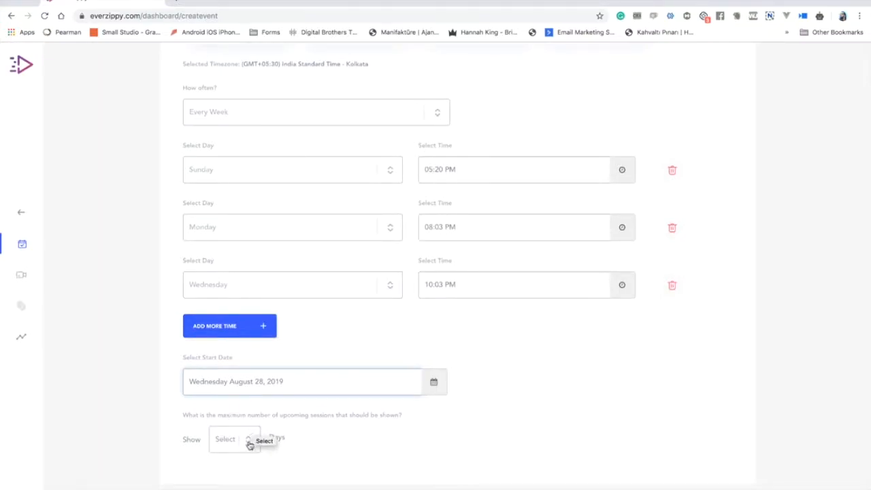
click(249, 441)
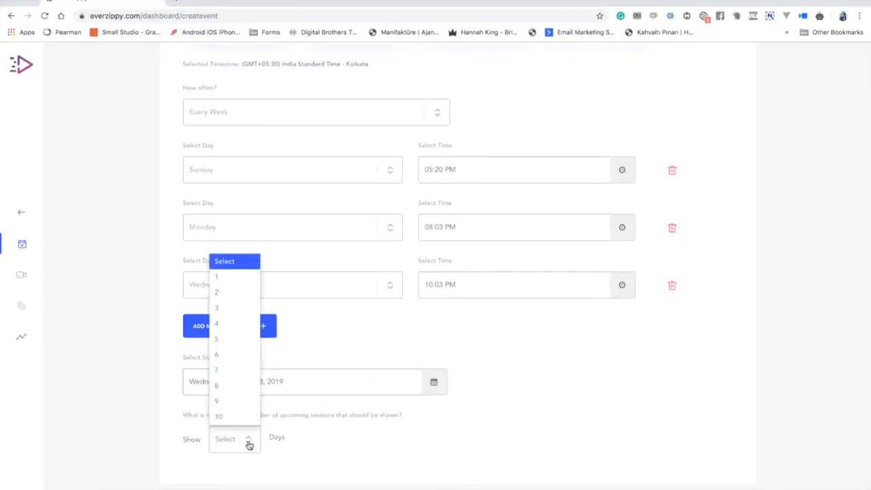
click(233, 340)
click(306, 363)
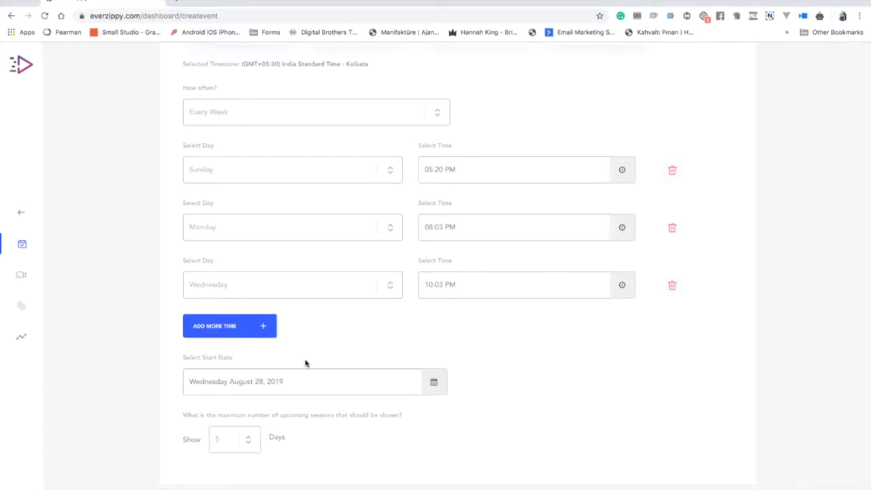
scroll(306, 364, up, 3)
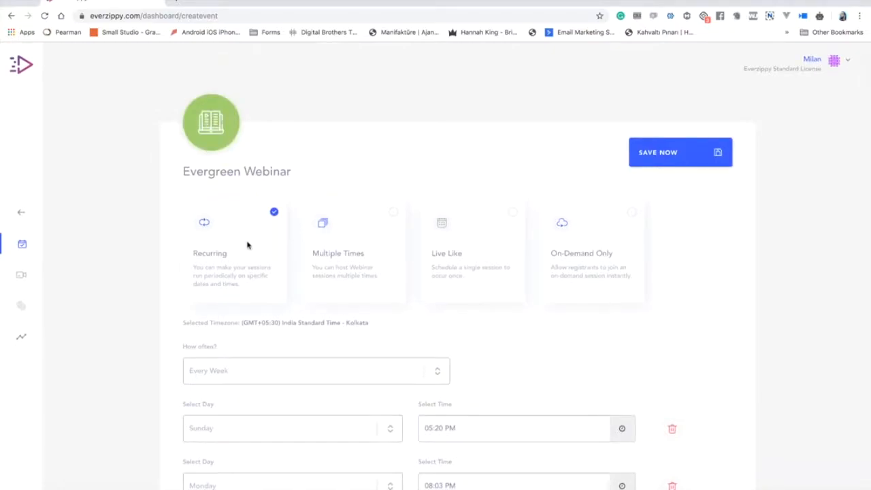
Try Multiple Times scheduling, then switch the webinar to a single Live Like session.
click(368, 235)
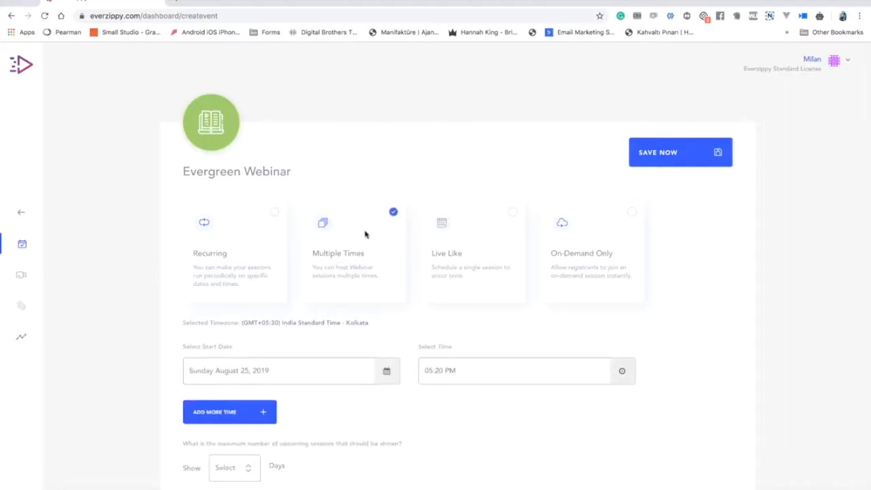
scroll(364, 235, down, 1)
click(294, 347)
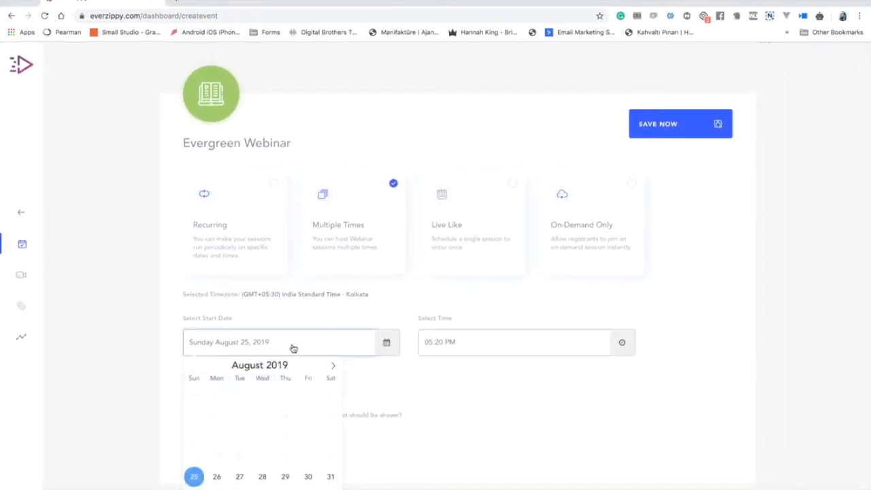
click(397, 300)
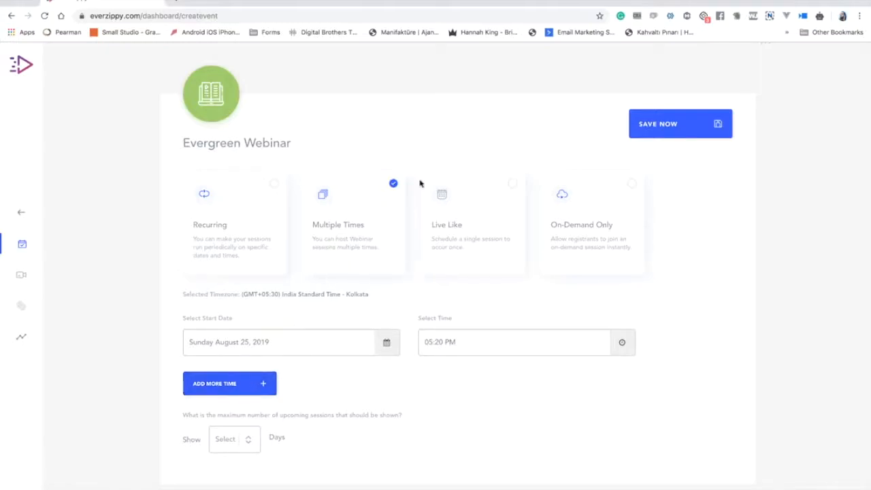
click(485, 199)
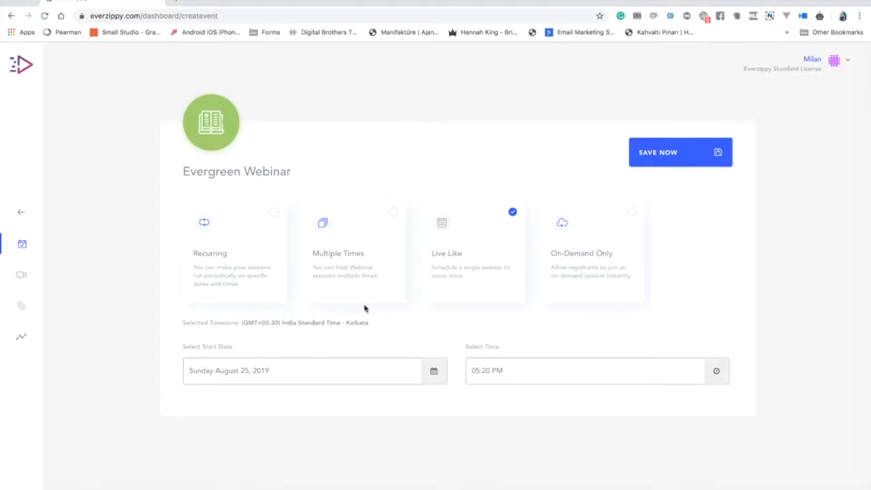
Pick August 25, 2019 as the start date and set the start time to 07:45 PM.
click(374, 374)
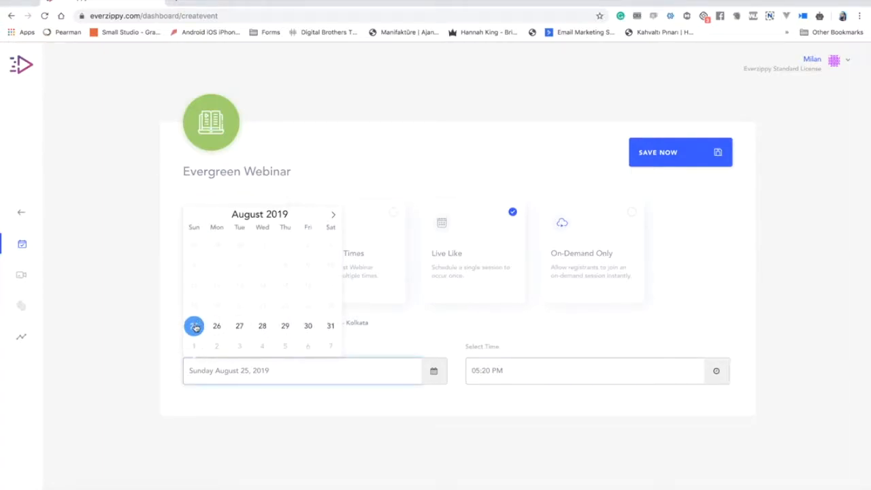
click(194, 328)
click(522, 366)
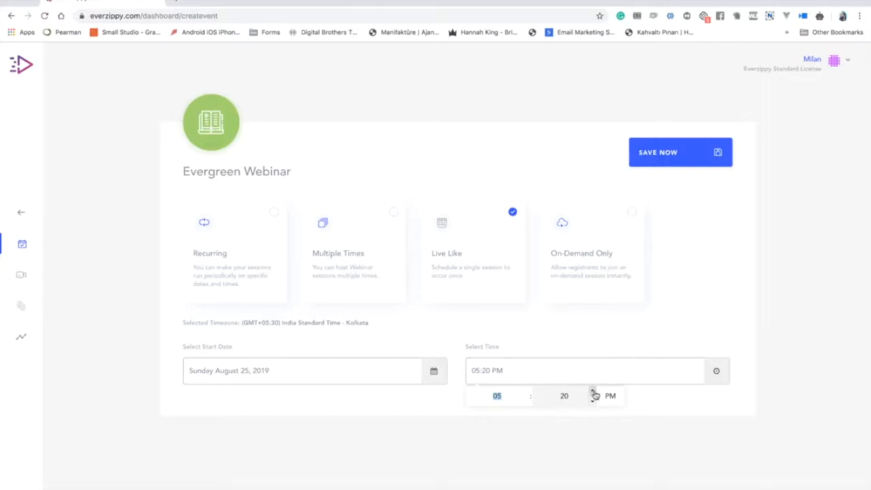
click(526, 392)
click(526, 392)
click(593, 392)
click(592, 392)
click(593, 392)
click(593, 392)
click(600, 342)
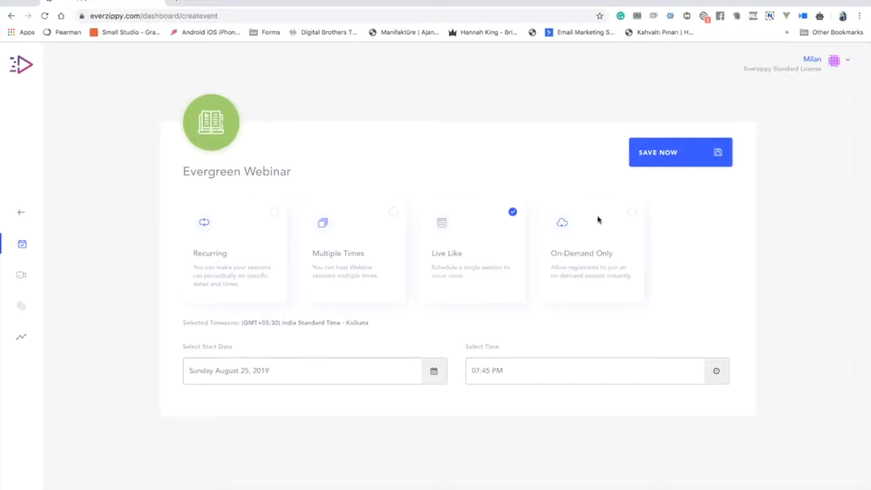
Try On-Demand Only with 5 Minute then Instant delays, revert to Live Like, and save.
click(598, 220)
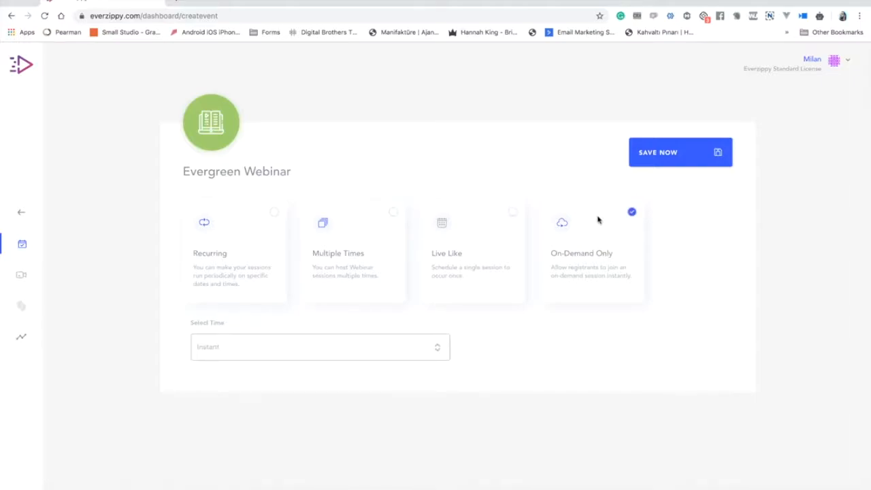
click(415, 354)
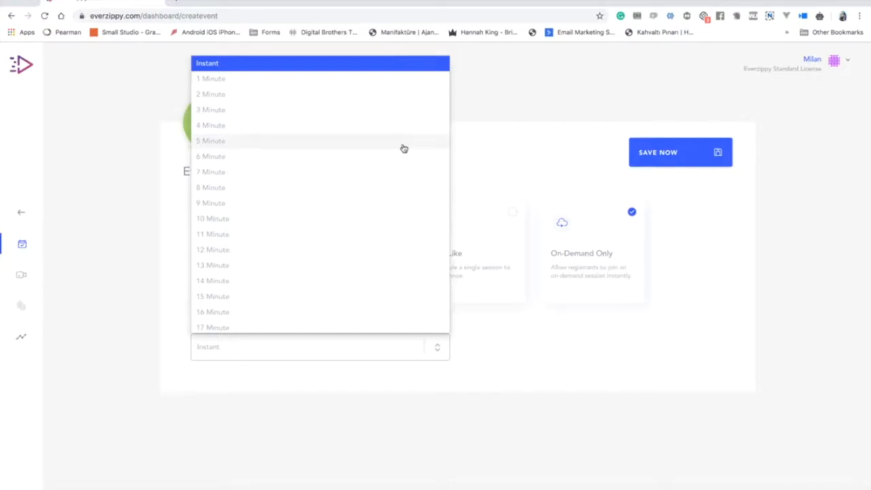
click(404, 147)
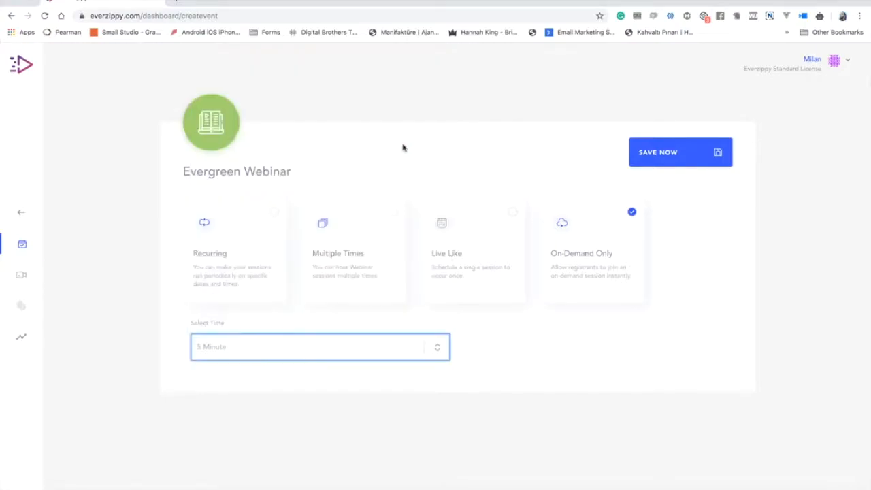
click(348, 352)
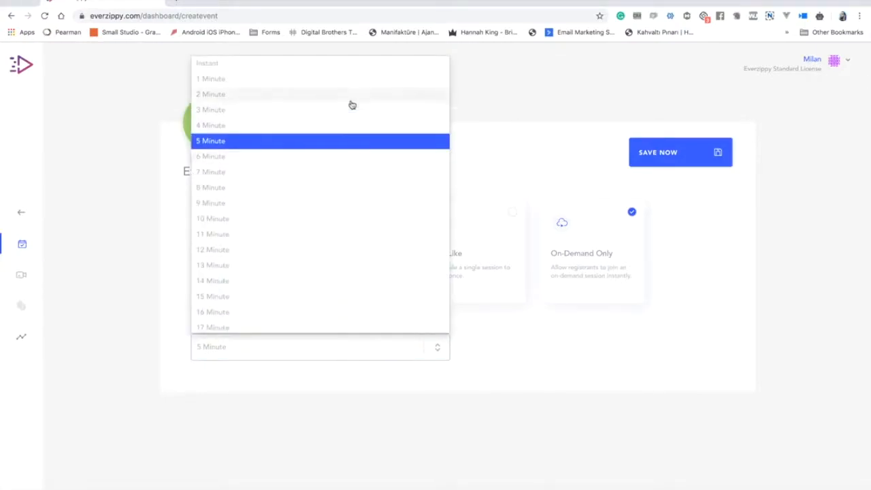
click(360, 64)
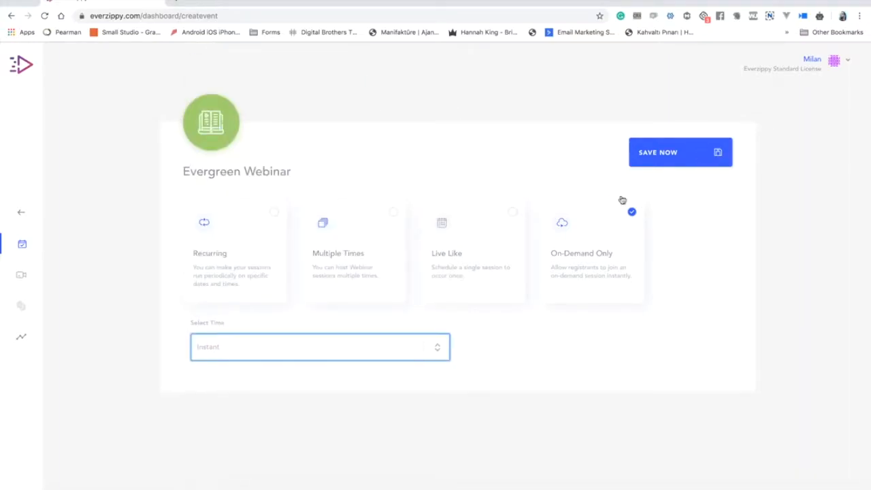
click(515, 227)
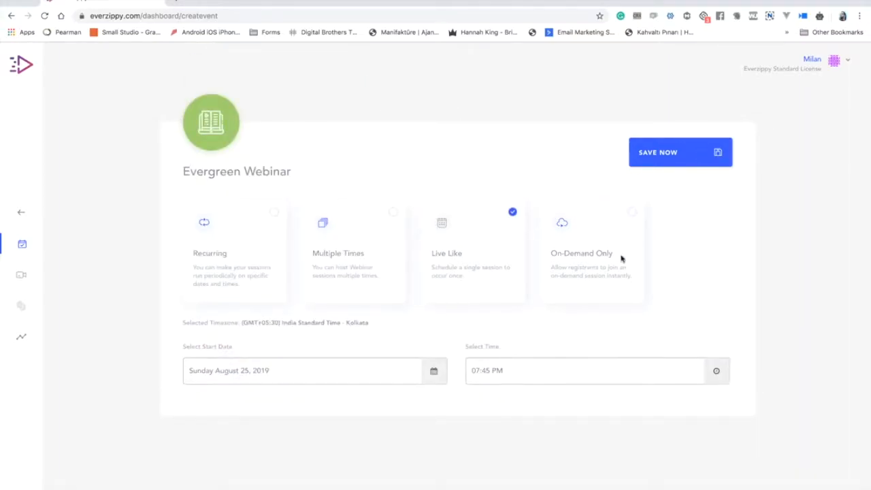
click(686, 145)
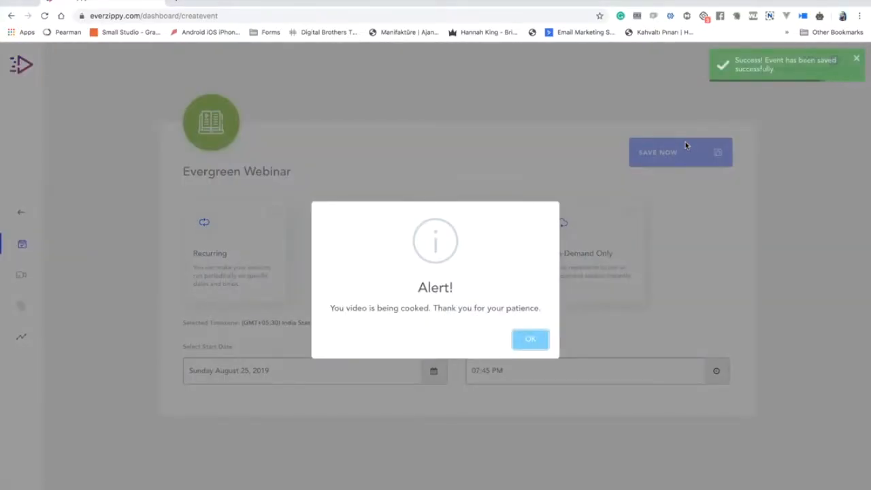
Dismiss the video-processing alert and scroll through the Demo Webinar final details page.
click(530, 339)
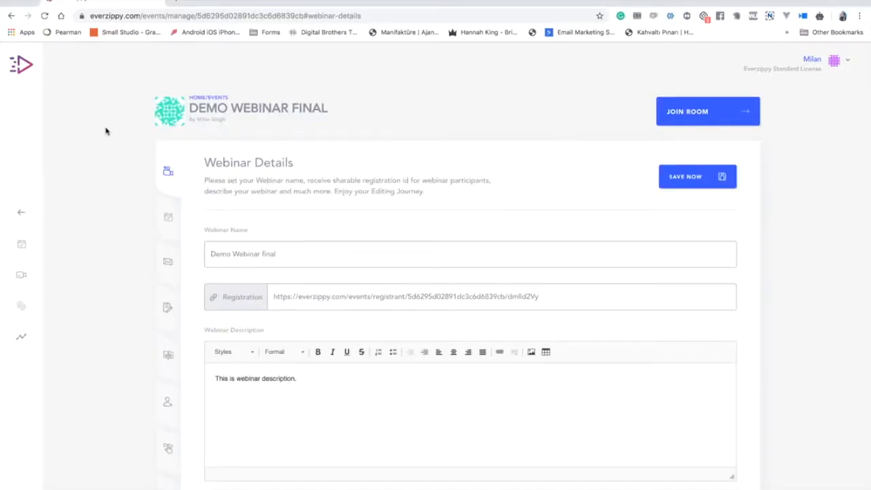
scroll(105, 131, down, 3)
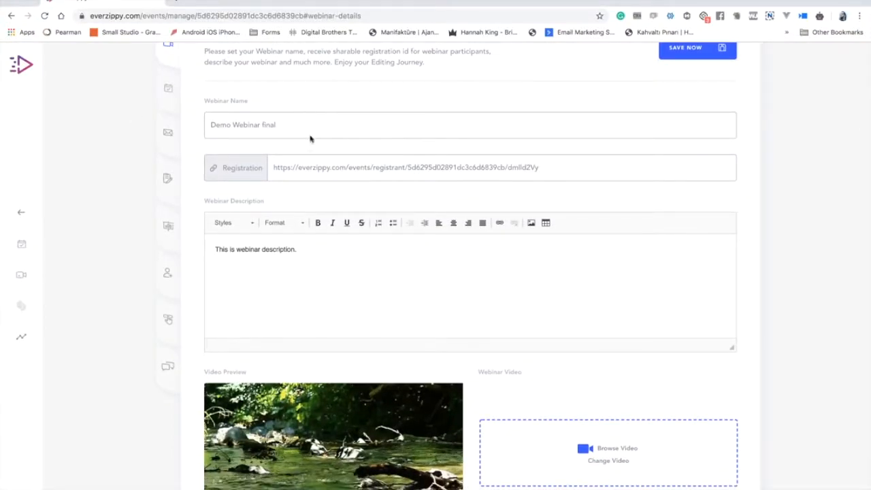
Check the countdown on the webinar's public registration page.
click(244, 170)
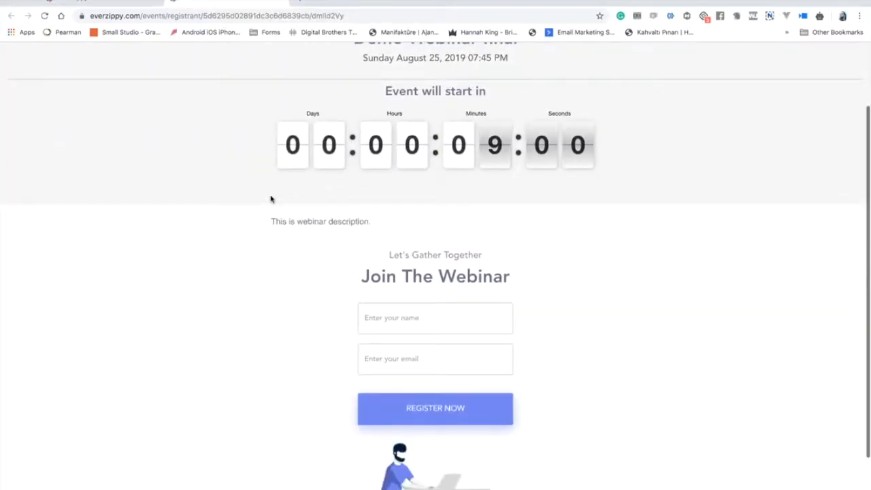
scroll(270, 197, down, 2)
scroll(271, 197, up, 3)
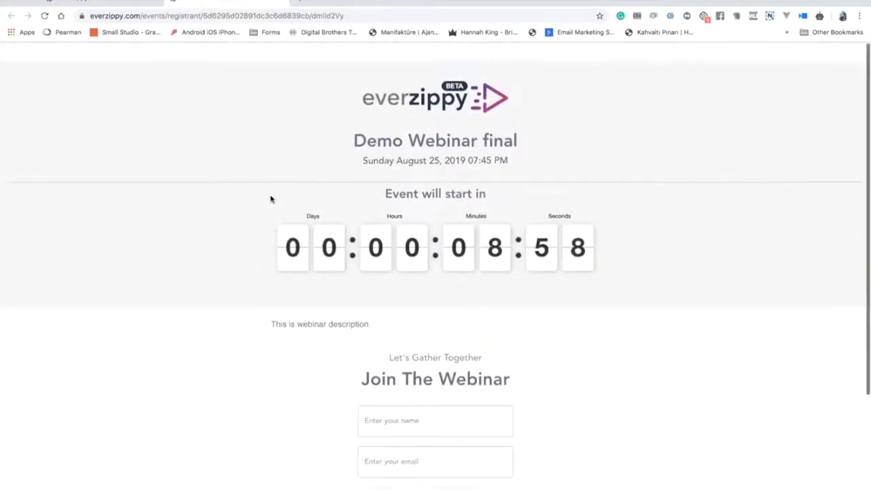
Back on the webinar details page, pause the video preview and review the settings below.
click(117, 4)
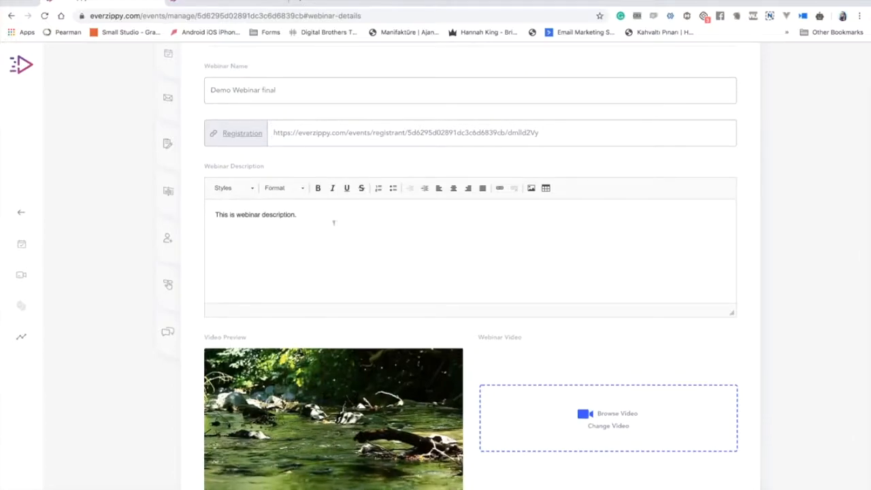
scroll(345, 227, down, 2)
scroll(347, 228, down, 2)
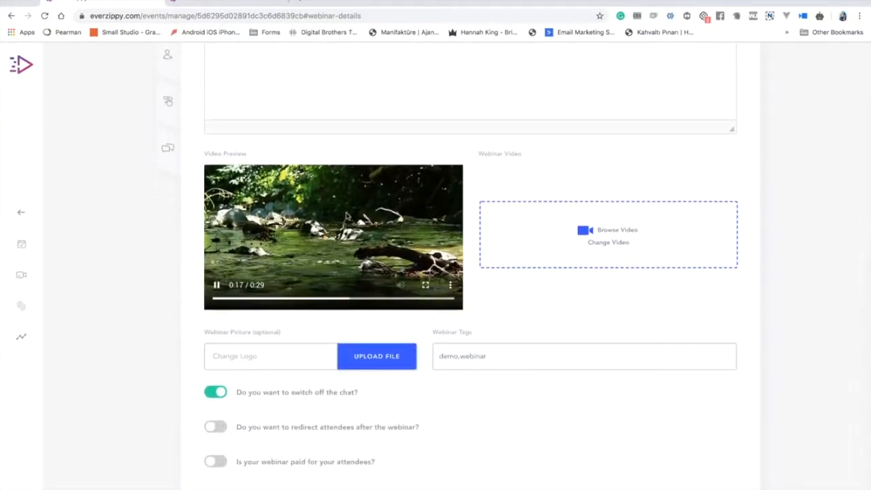
click(347, 227)
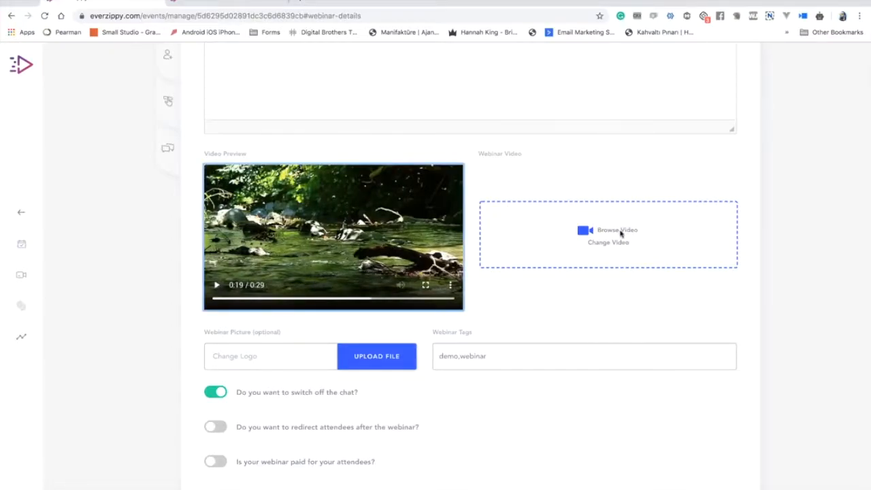
scroll(422, 313, down, 1)
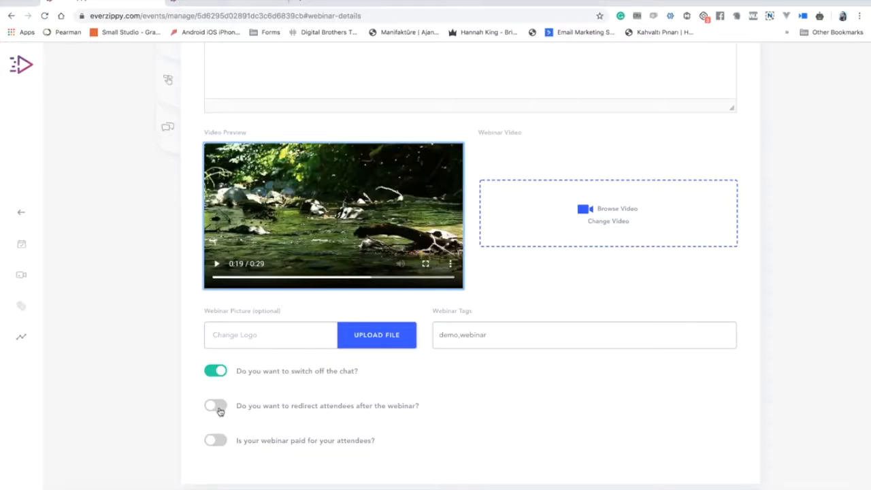
click(217, 406)
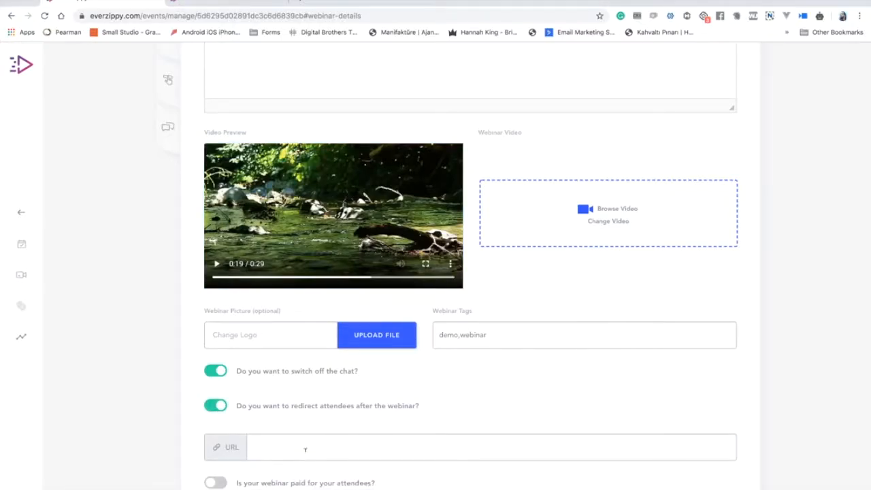
click(227, 406)
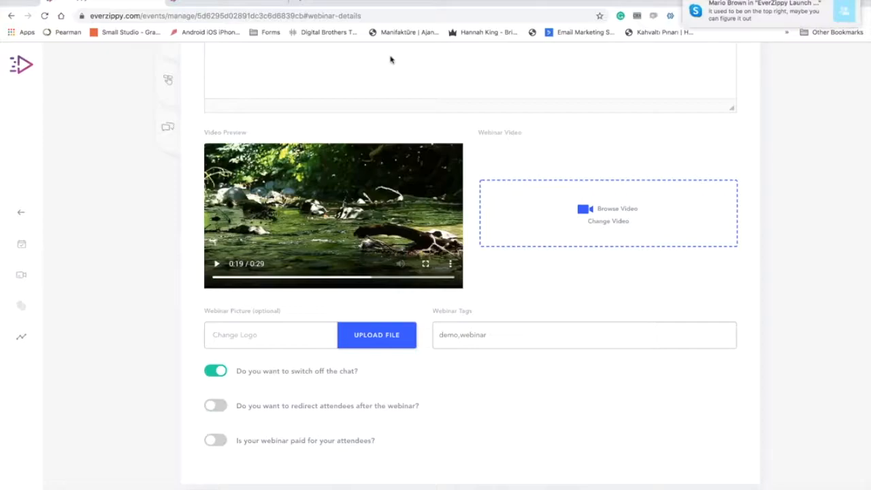
drag(723, 20, 868, 20)
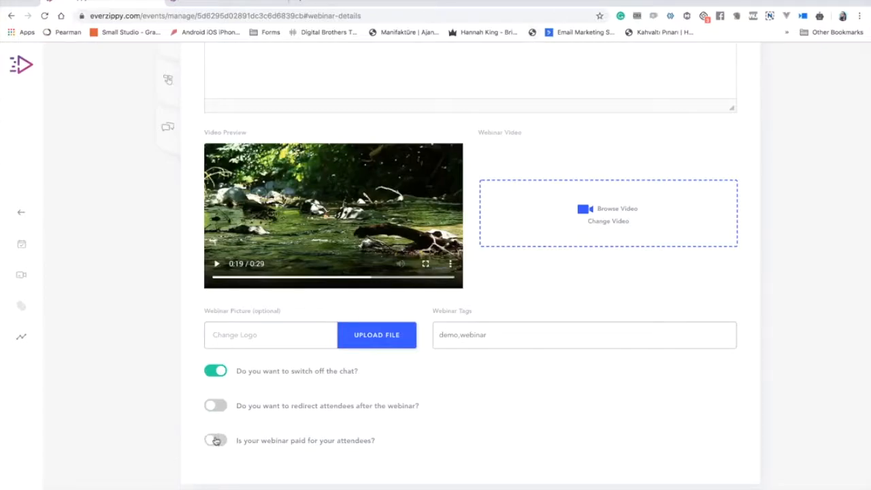
scroll(216, 441, up, 5)
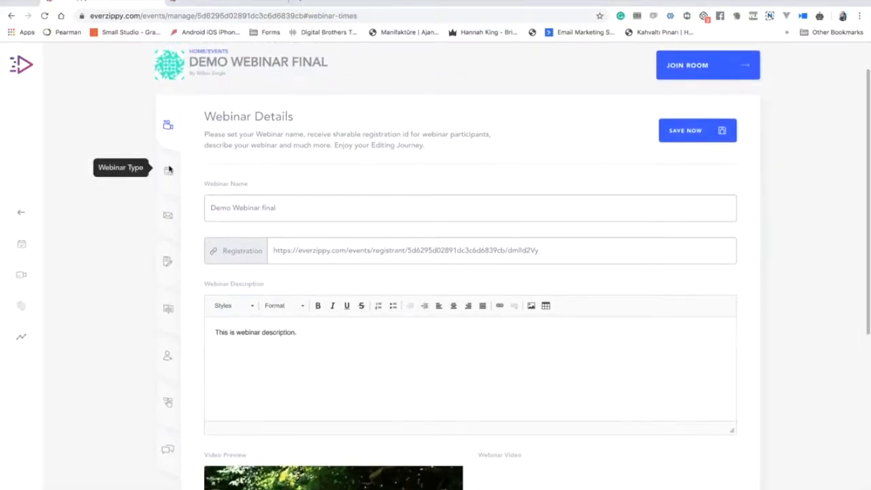
Go through the Webinar Type section to the Email Funnel list of reminder emails.
click(170, 170)
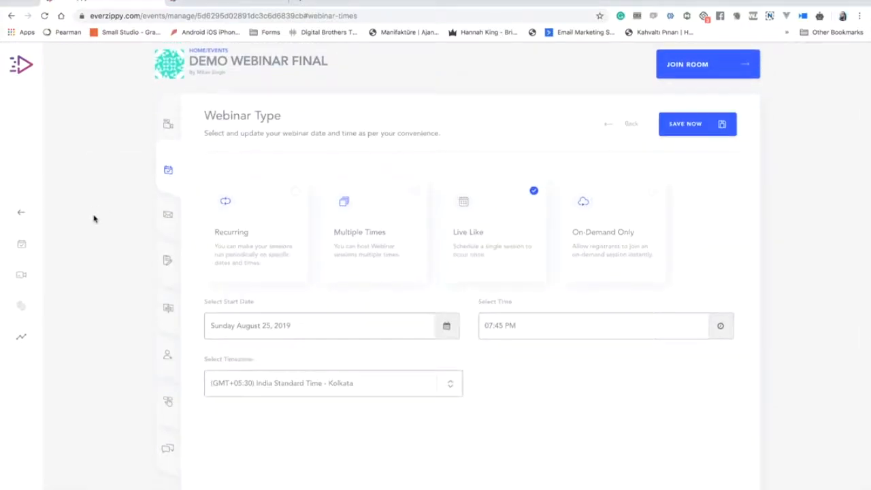
click(175, 198)
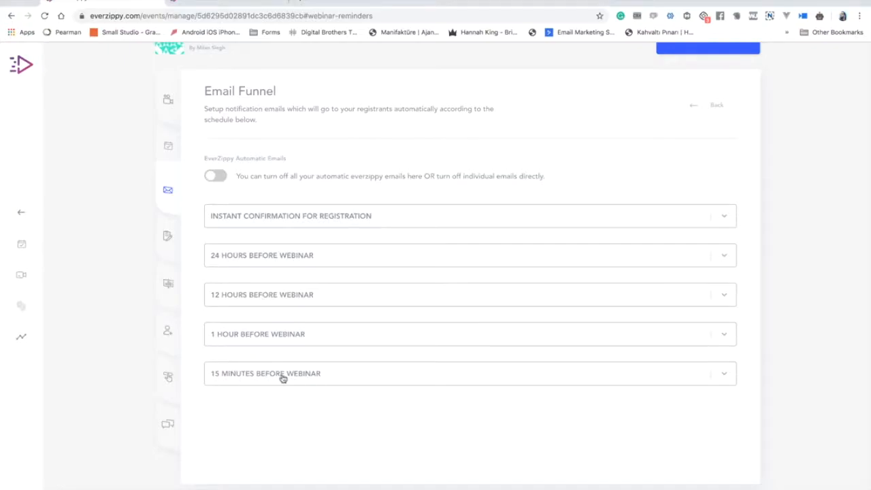
Switch automatic EverZippy emails on and back off, then expand the instant confirmation email.
click(297, 225)
click(297, 225)
click(216, 176)
click(217, 176)
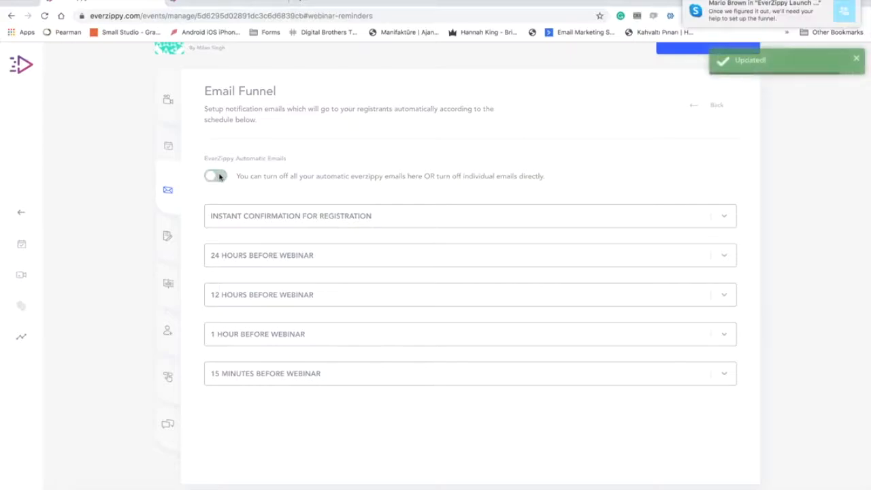
click(393, 217)
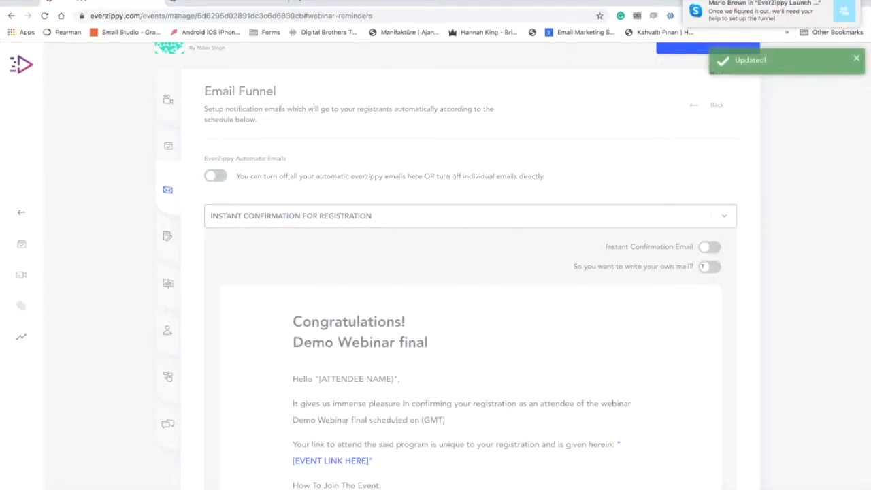
scroll(595, 273, down, 10)
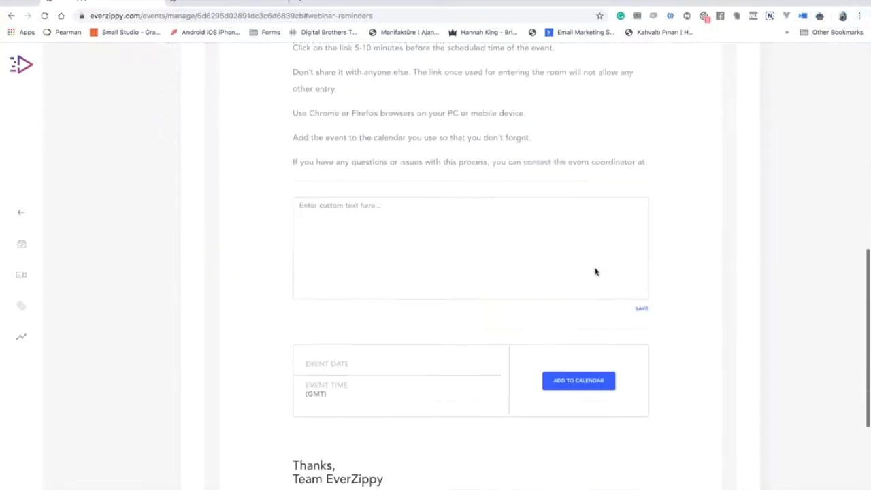
scroll(594, 272, down, 1)
scroll(594, 272, up, 7)
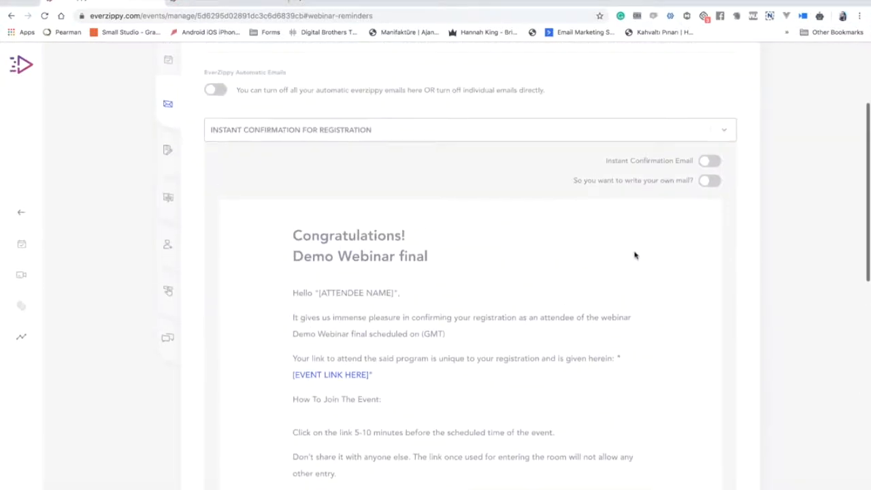
Try the custom confirmation email editor, then revert to the default template and collapse it.
click(709, 183)
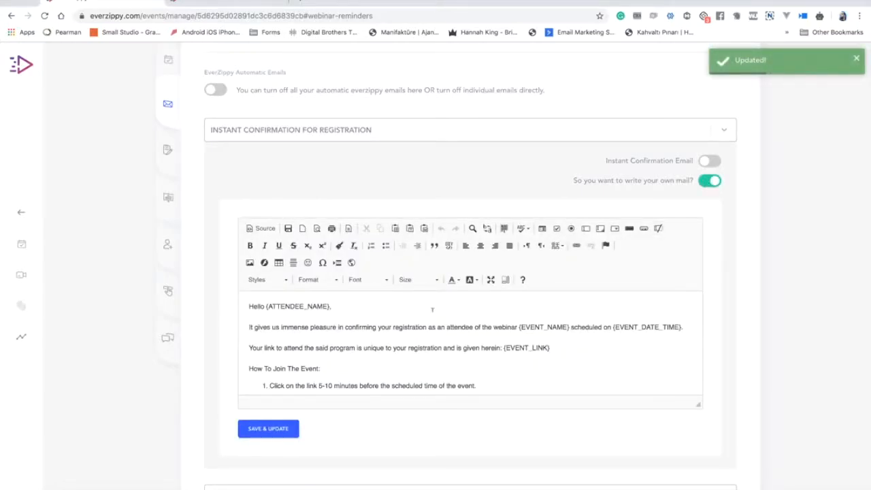
scroll(432, 310, down, 1)
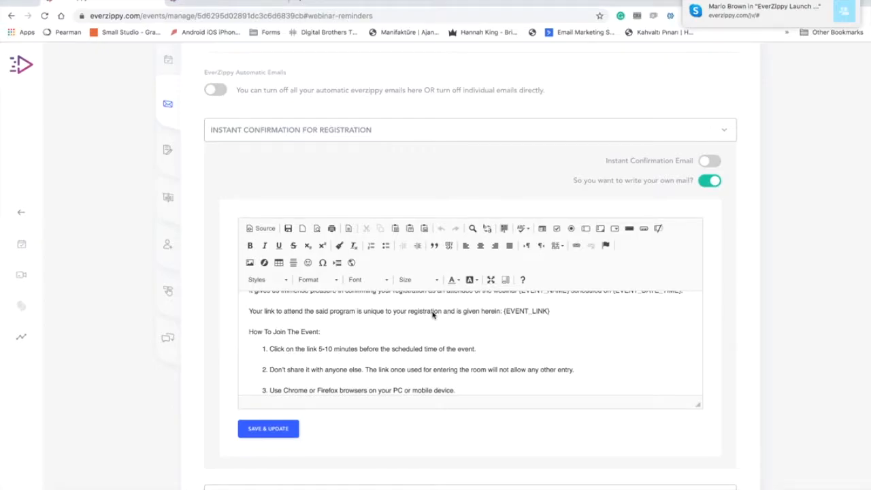
scroll(432, 313, down, 3)
scroll(432, 313, up, 5)
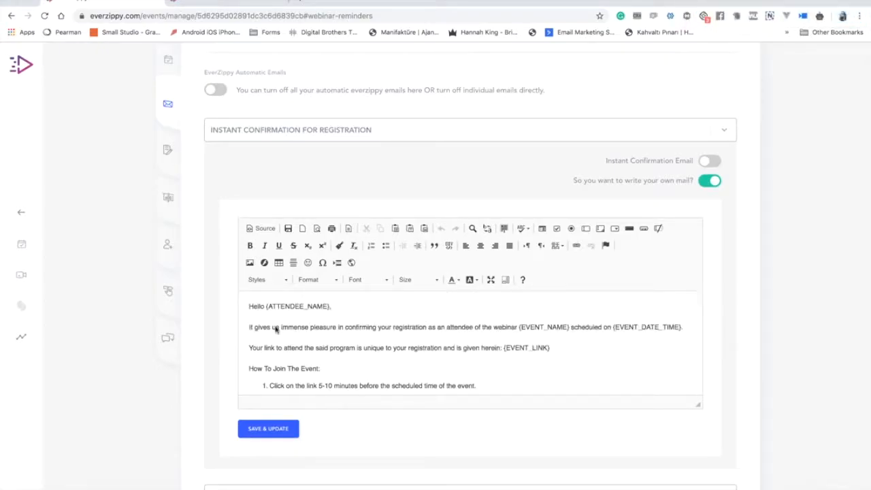
click(268, 308)
scroll(375, 315, down, 6)
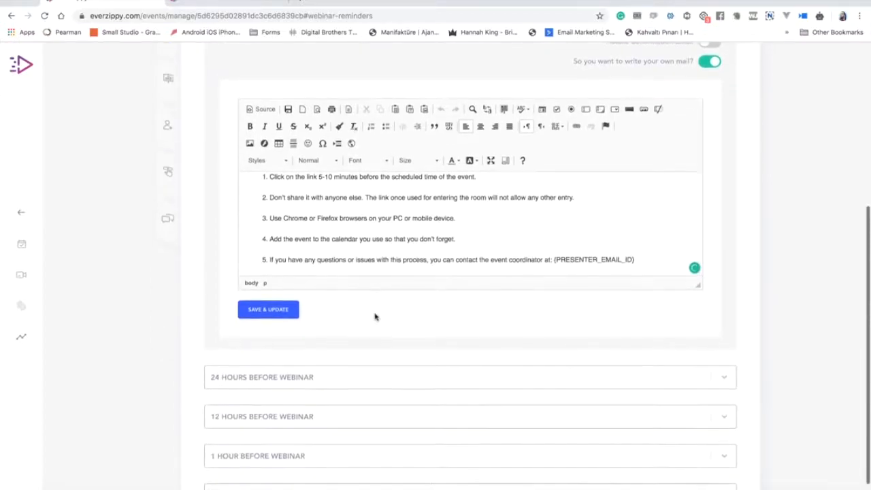
scroll(452, 226, up, 5)
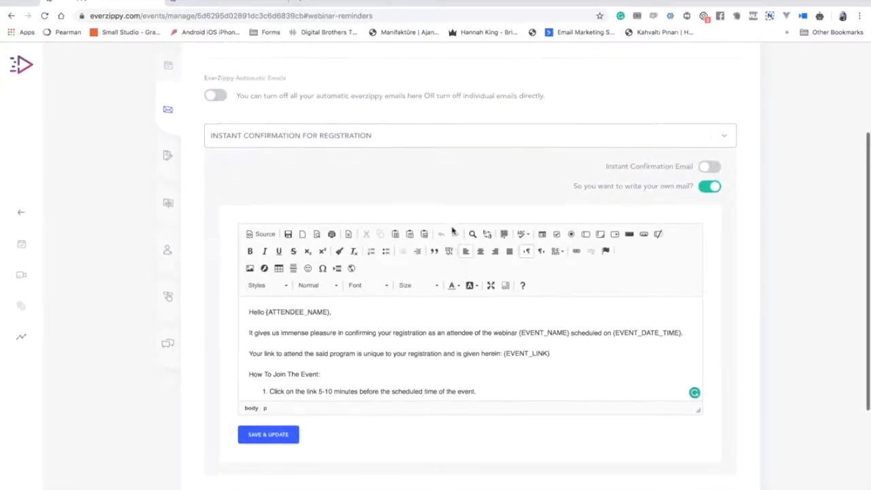
click(712, 189)
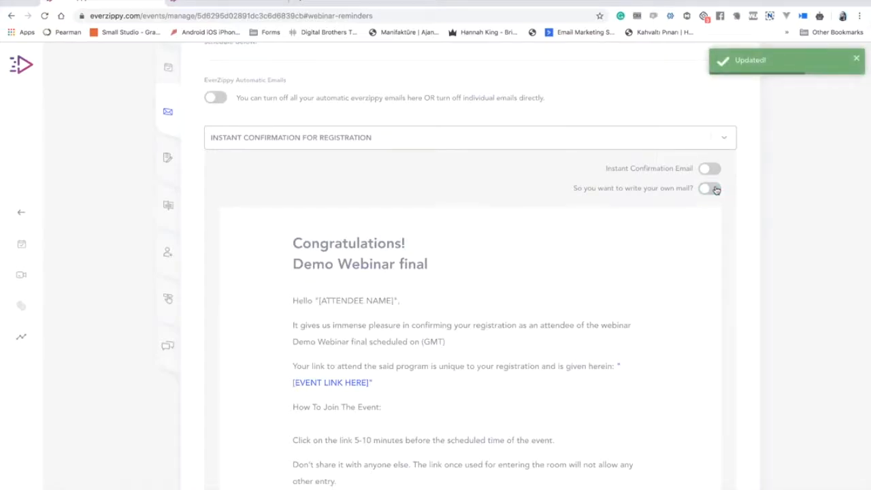
click(454, 144)
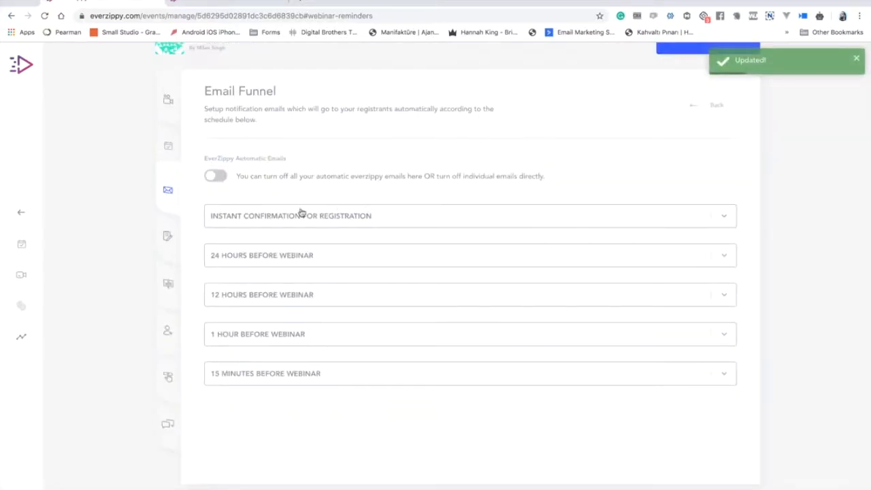
Open the webinar registration settings and preview the public registration page.
click(170, 235)
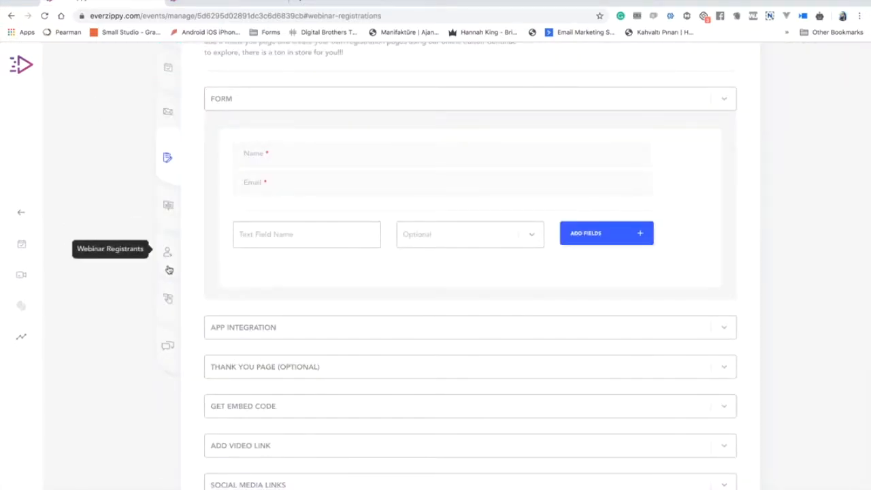
scroll(136, 243, up, 3)
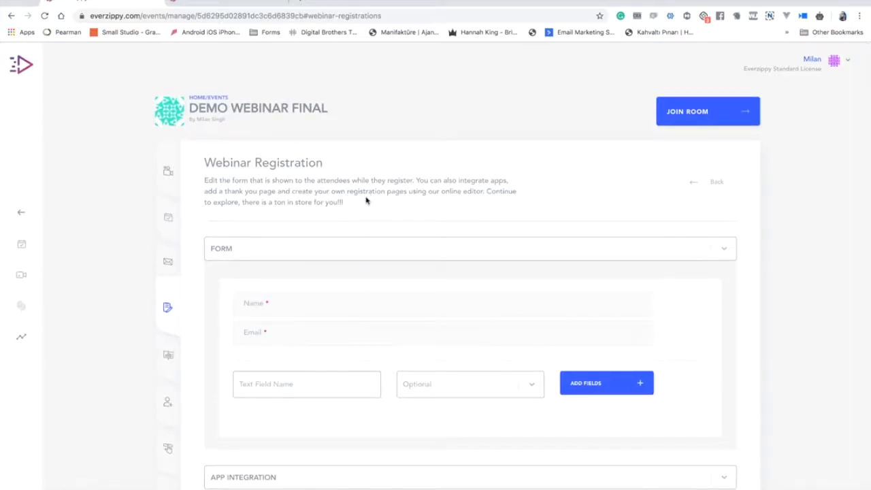
scroll(366, 200, down, 2)
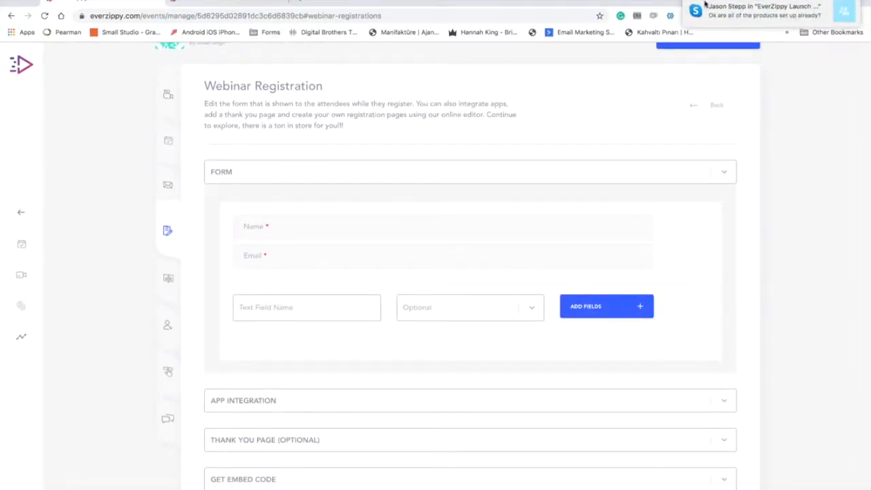
click(232, 3)
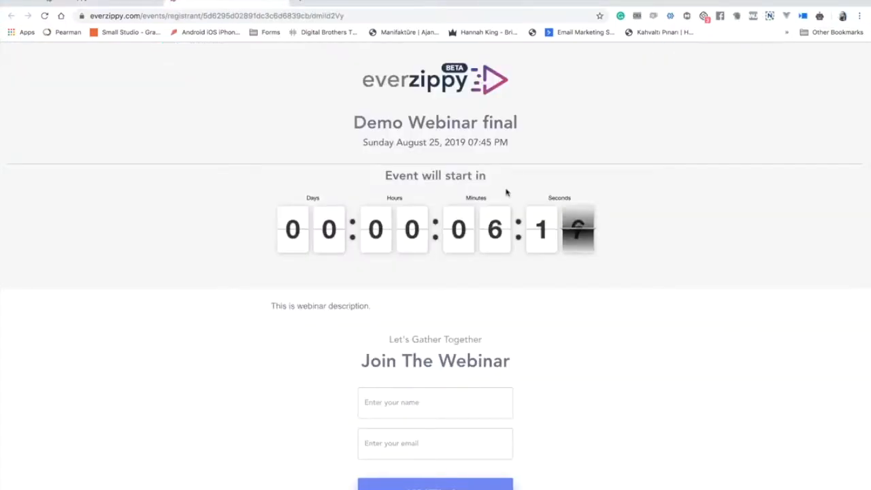
scroll(377, 293, down, 3)
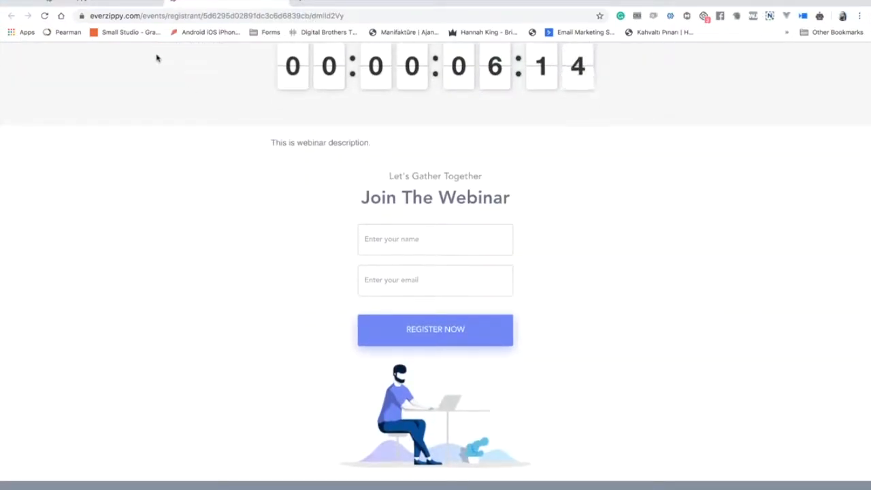
click(112, 5)
Add a Mobile field to the registration form and view it on the public page.
click(348, 305)
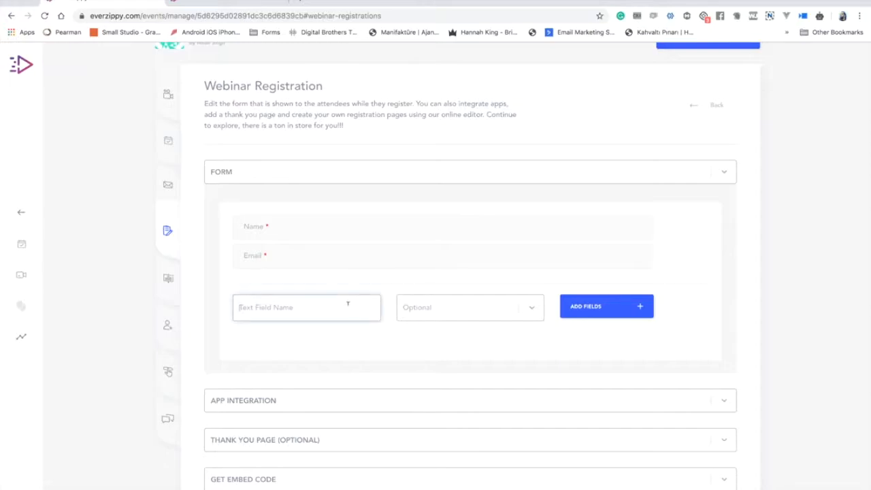
text(Me)
click(527, 315)
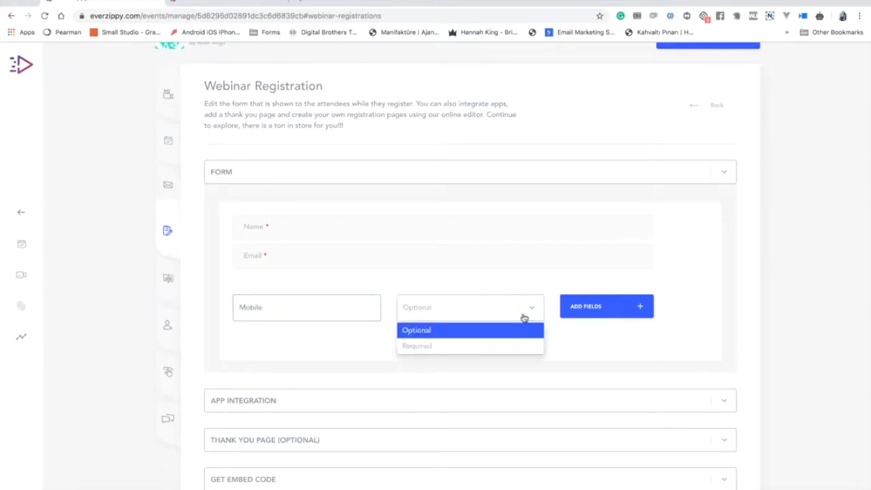
click(598, 321)
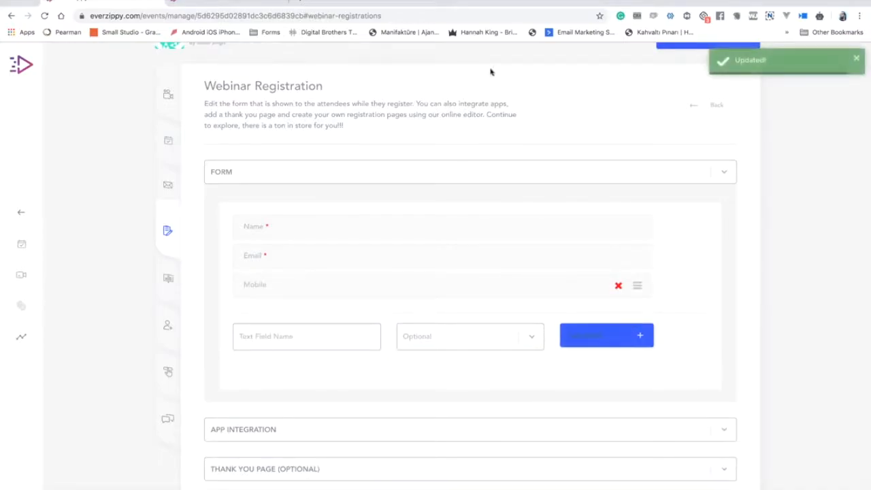
click(231, 3)
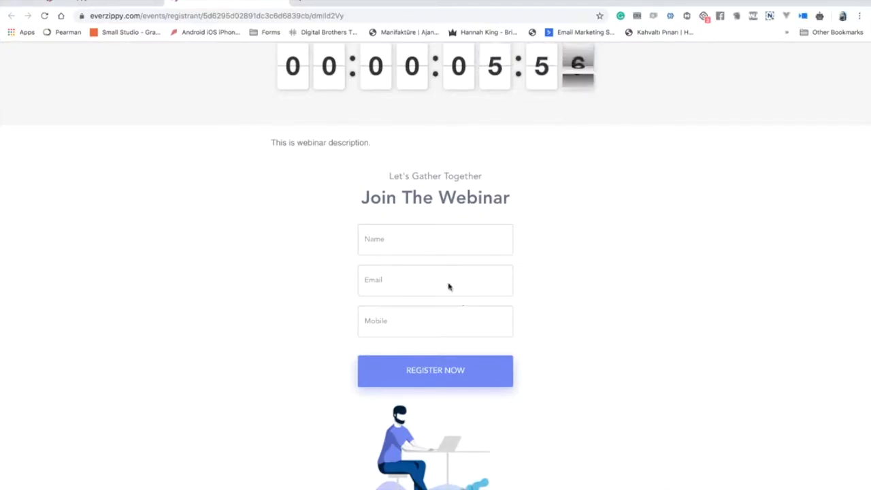
click(131, 7)
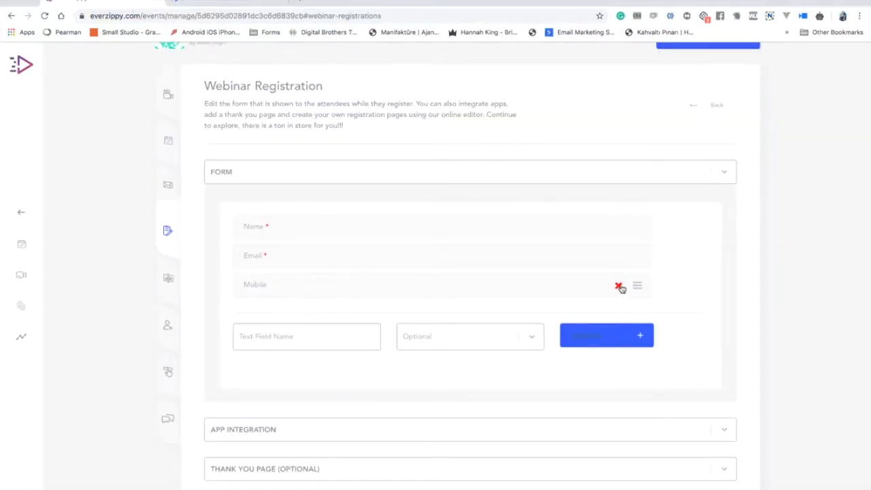
Remove the Mobile field, confirm it is gone on the reloaded page, and collapse the settings sections.
click(618, 285)
click(494, 66)
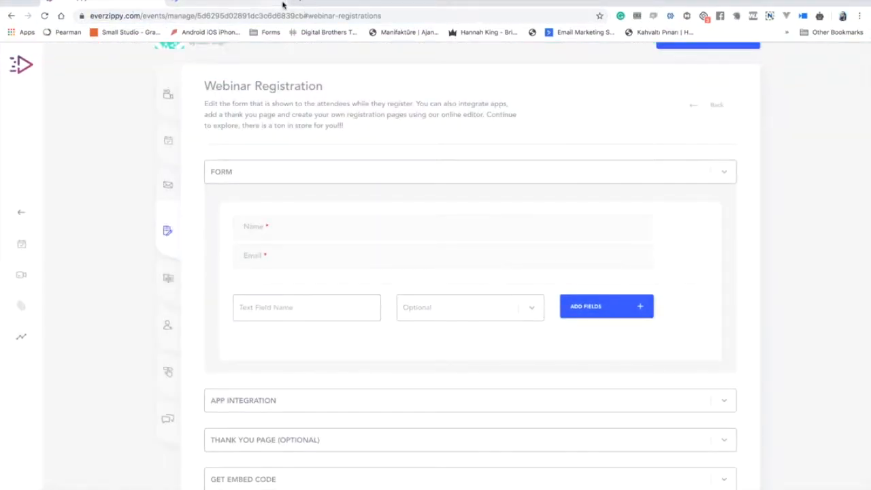
click(248, 6)
key(super+r)
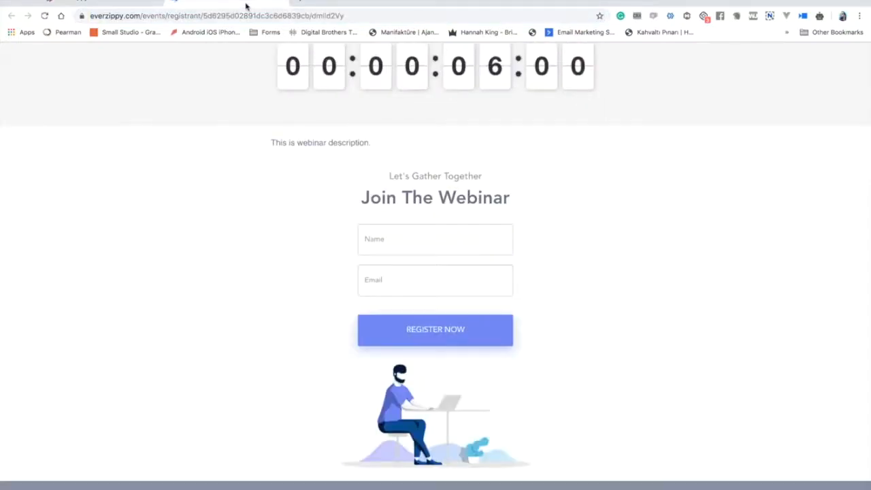
click(115, 3)
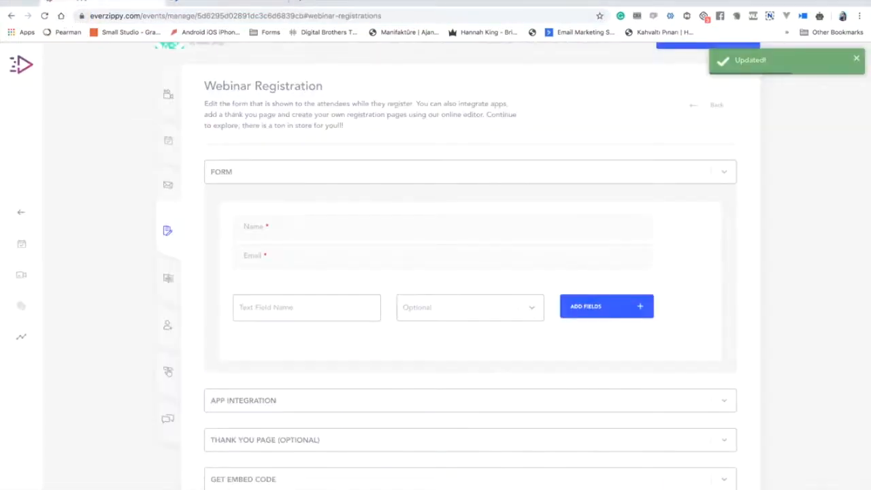
click(349, 172)
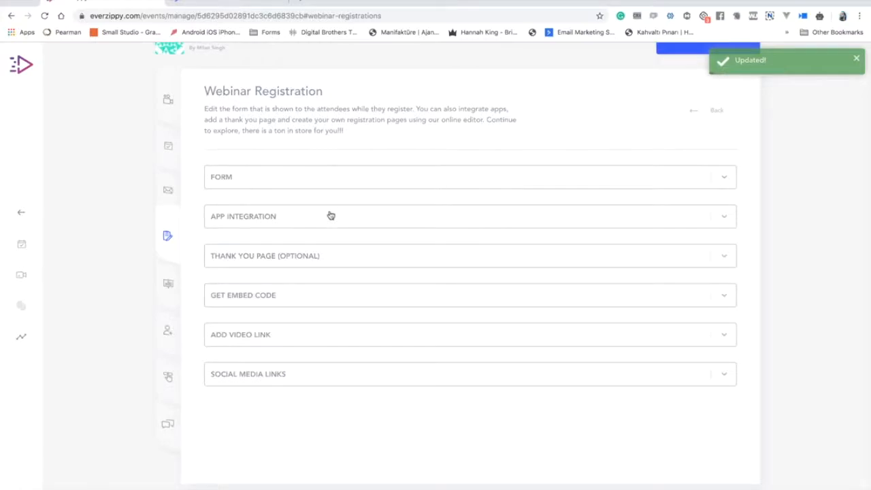
click(331, 215)
click(331, 215)
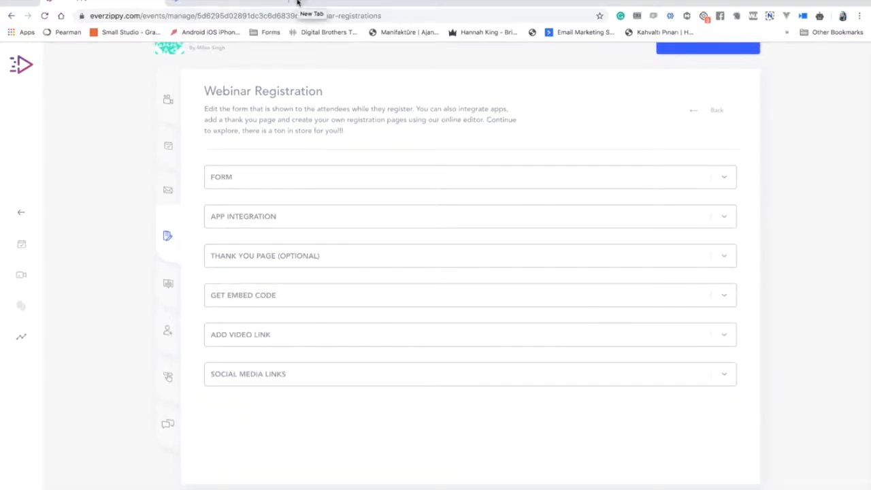
Return to the Mintware dashboard and log in.
right_click(21, 215)
click(21, 215)
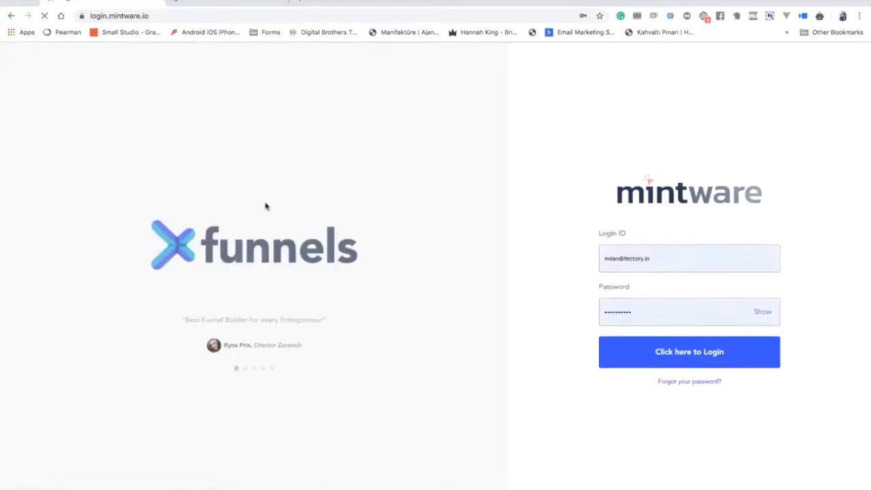
click(688, 340)
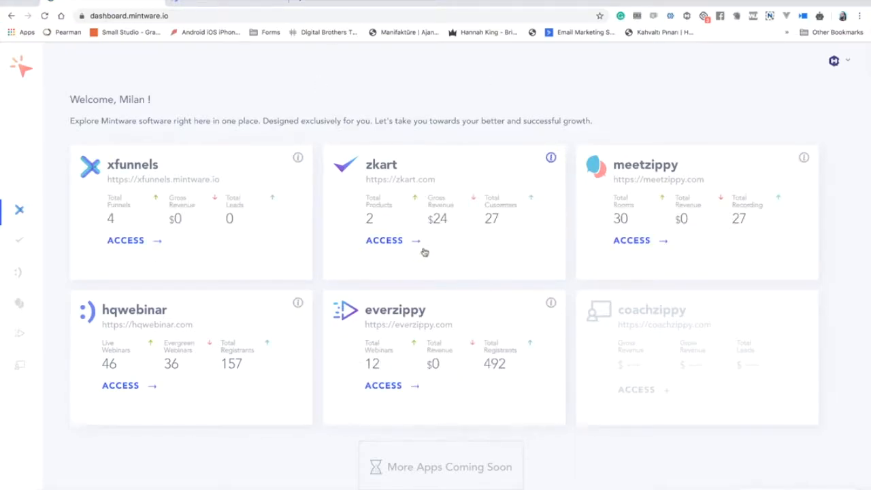
Open the everzippy app in a new tab, then go back to the dashboard's everzippy card.
right_click(385, 388)
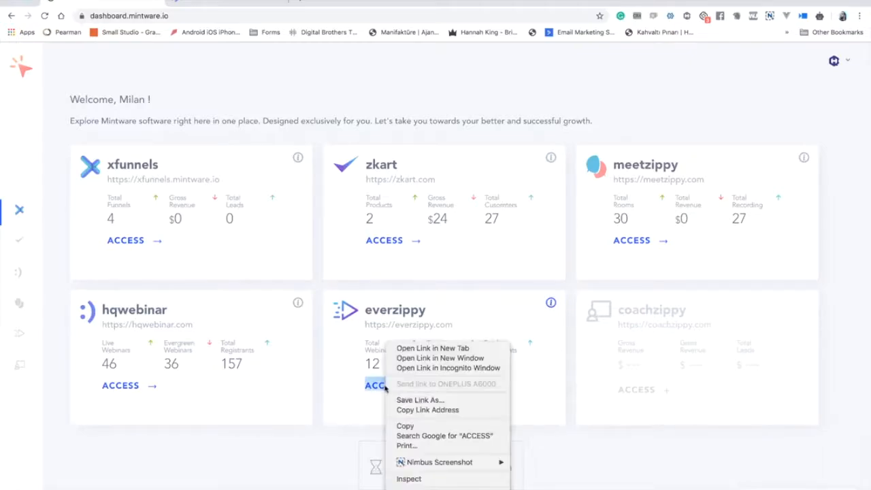
click(403, 348)
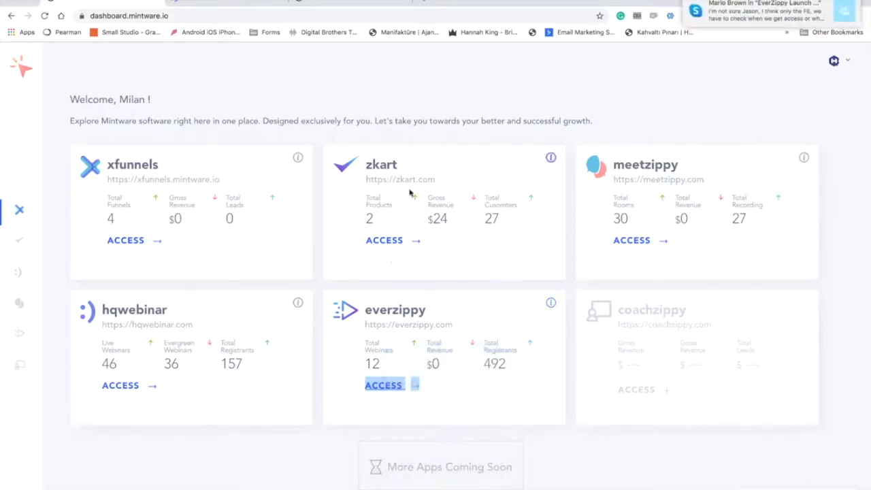
click(442, 117)
click(141, 2)
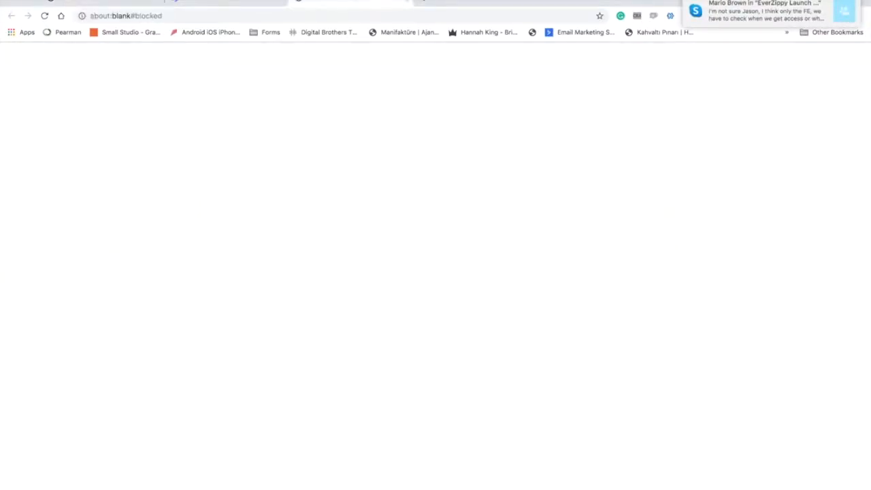
click(141, 2)
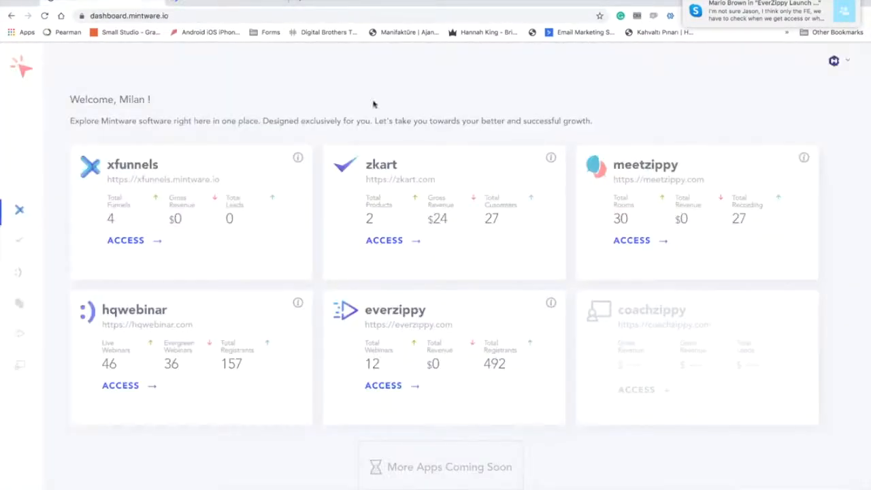
click(389, 388)
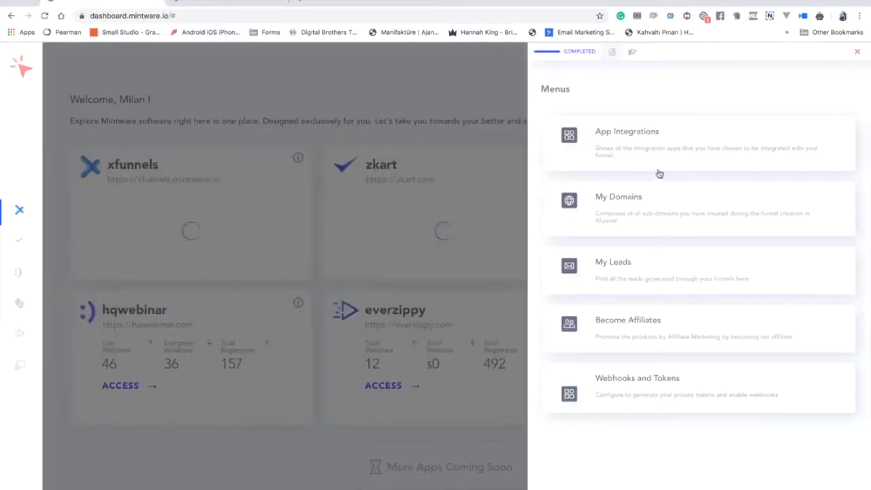
Open the App Integrations, My Domains and My Leads pages from the Menus panel.
click(636, 138)
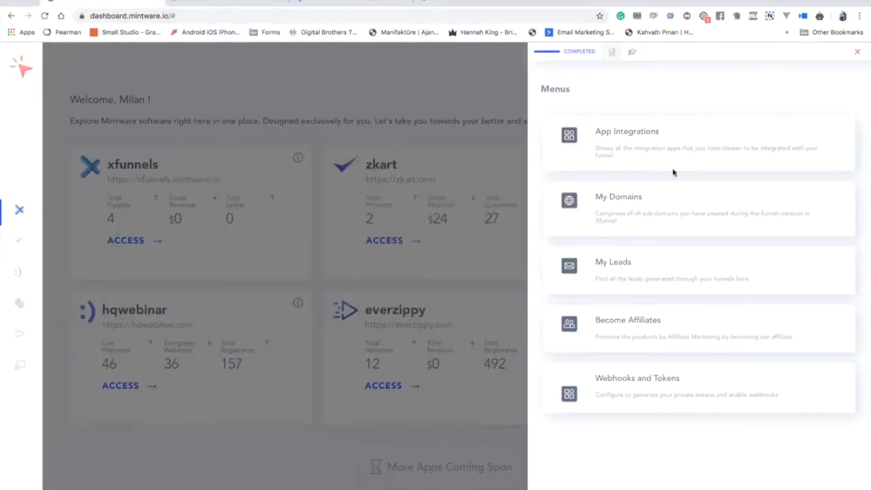
click(669, 190)
click(642, 271)
Review the Auto Responders integrations, where only Aweber is connected.
click(320, 3)
click(458, 4)
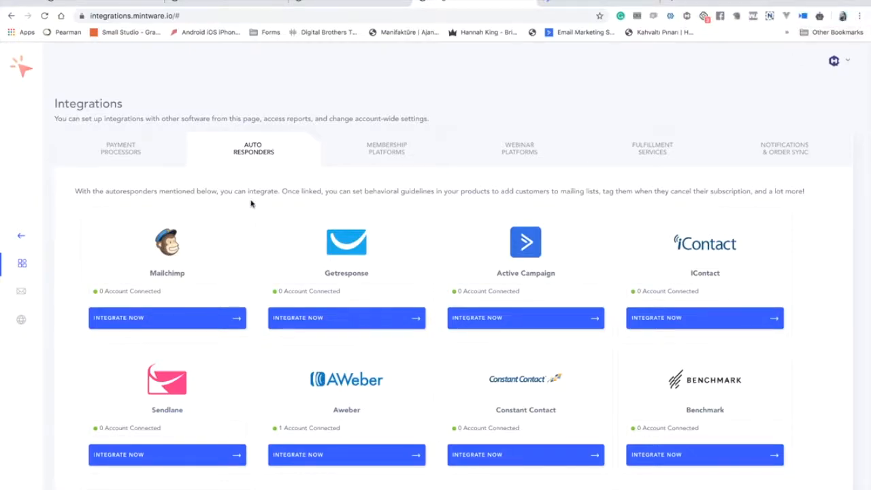
scroll(252, 203, down, 3)
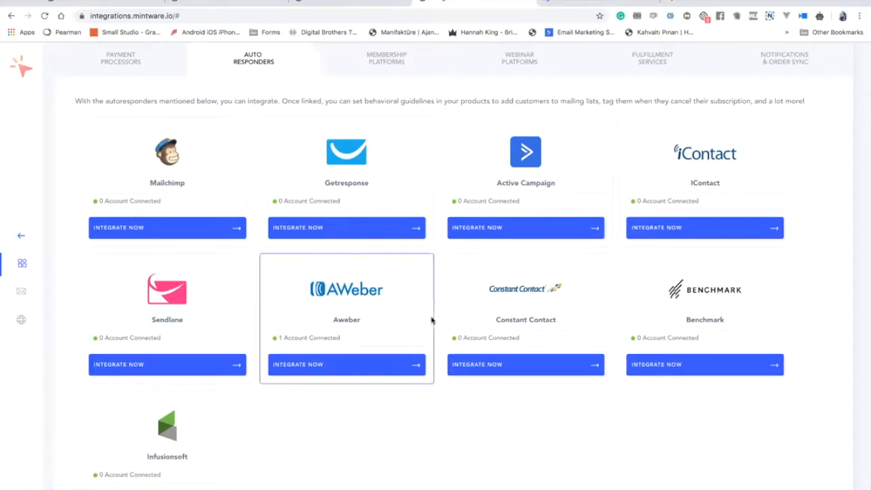
scroll(201, 332, down, 1)
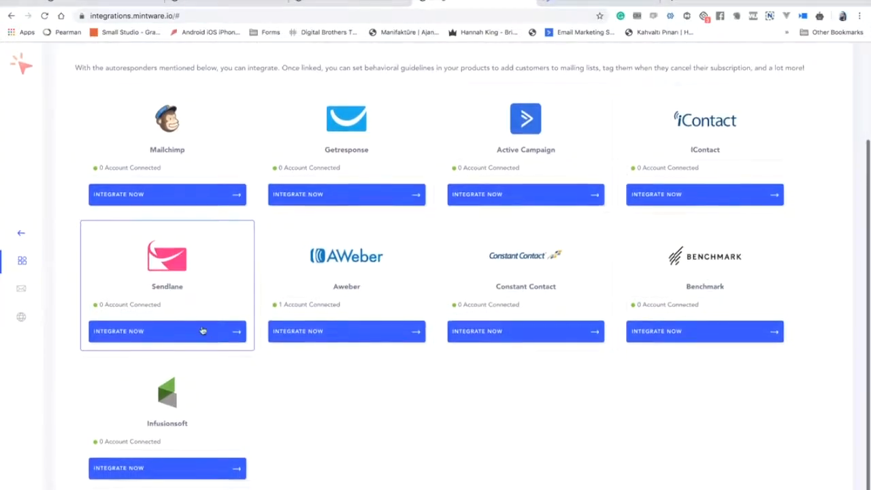
scroll(187, 313, up, 4)
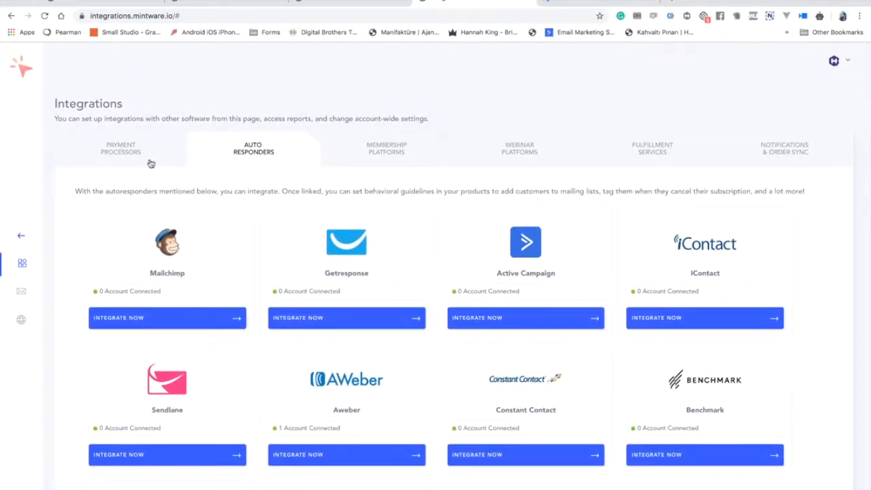
Look over the Domains list and empty Leads table, then close the Menus panel.
click(367, 4)
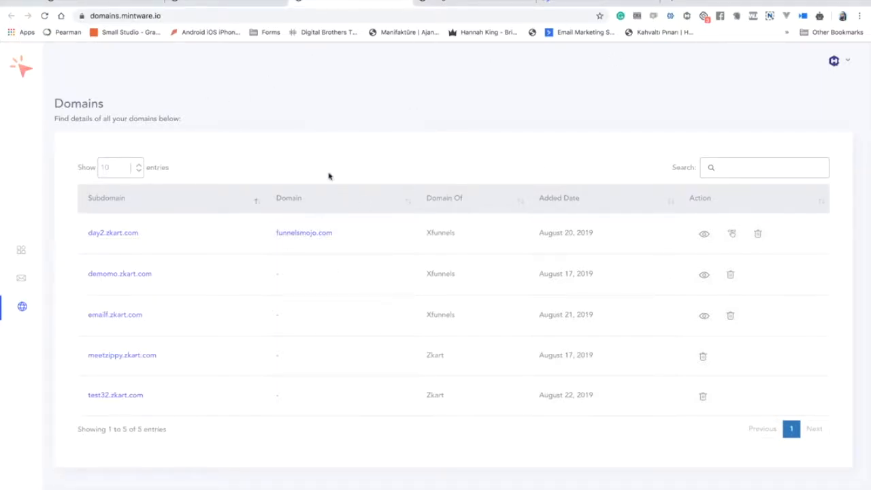
click(231, 4)
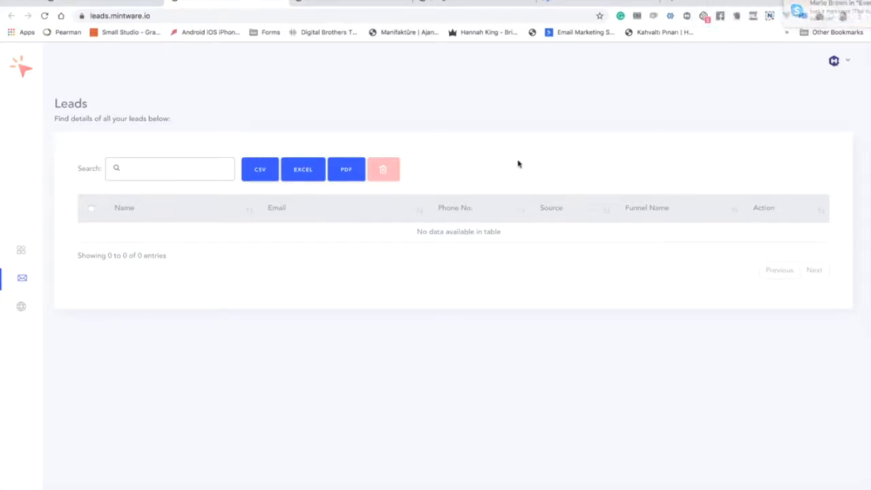
click(583, 2)
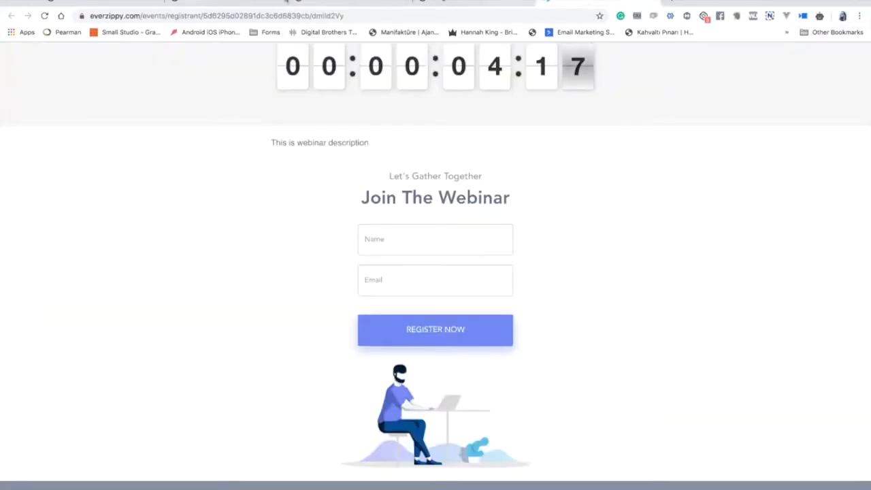
click(109, 2)
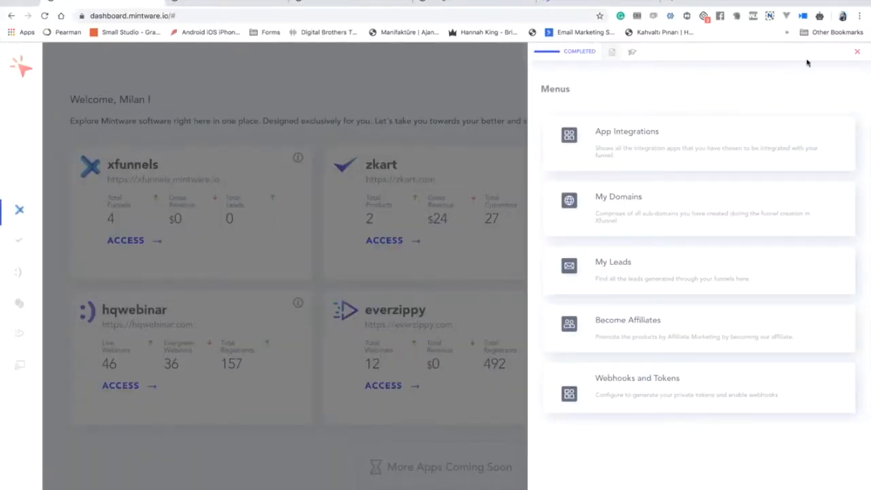
click(857, 51)
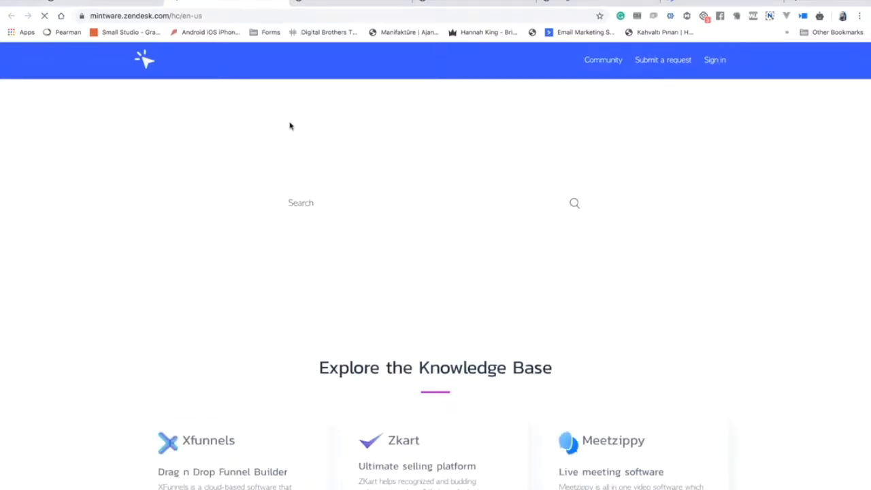
Browse the Zendesk help knowledge base, then launch EverZippy from its dashboard card.
scroll(311, 224, down, 4)
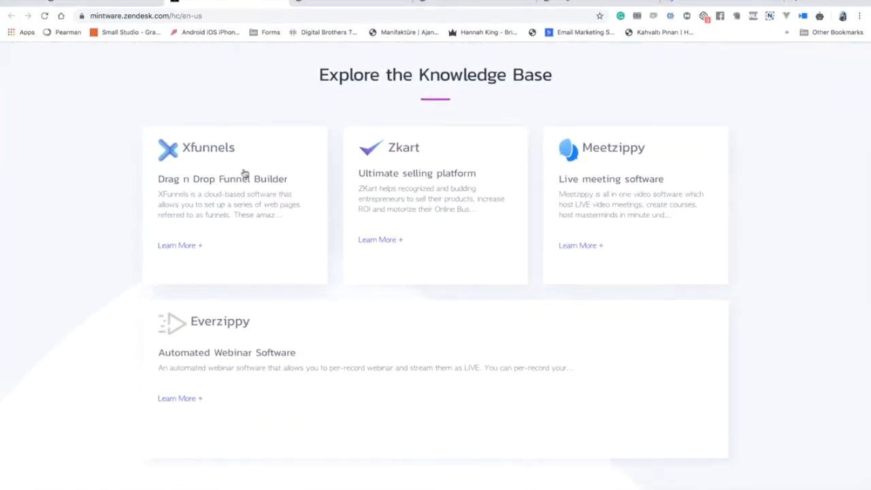
scroll(231, 136, up, 4)
click(113, 6)
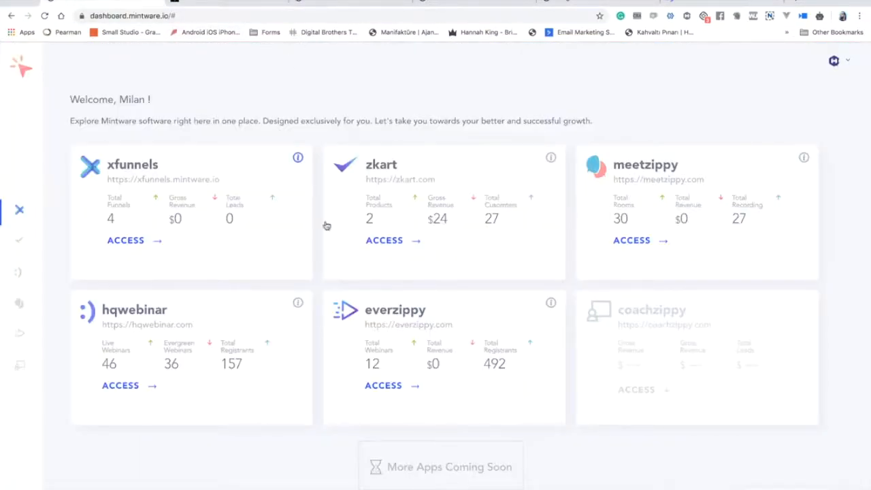
click(392, 386)
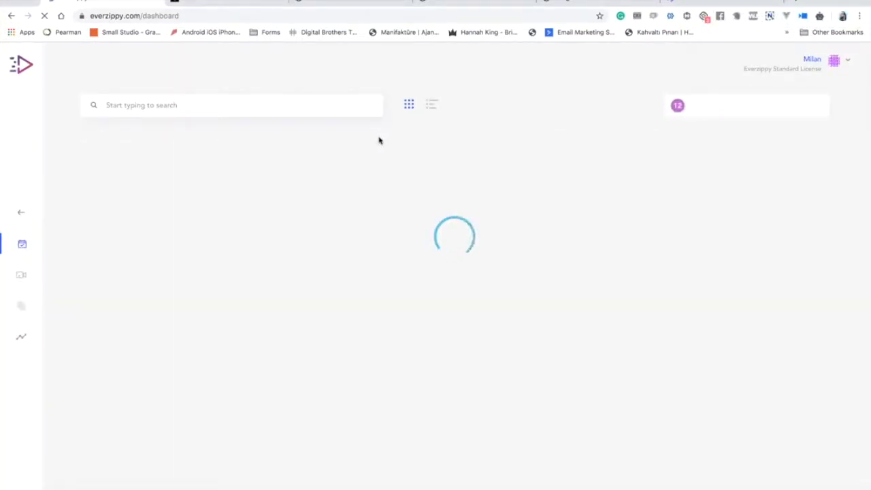
Find the Demo Webinar final card in the webinar list and open it for editing.
scroll(486, 170, down, 1)
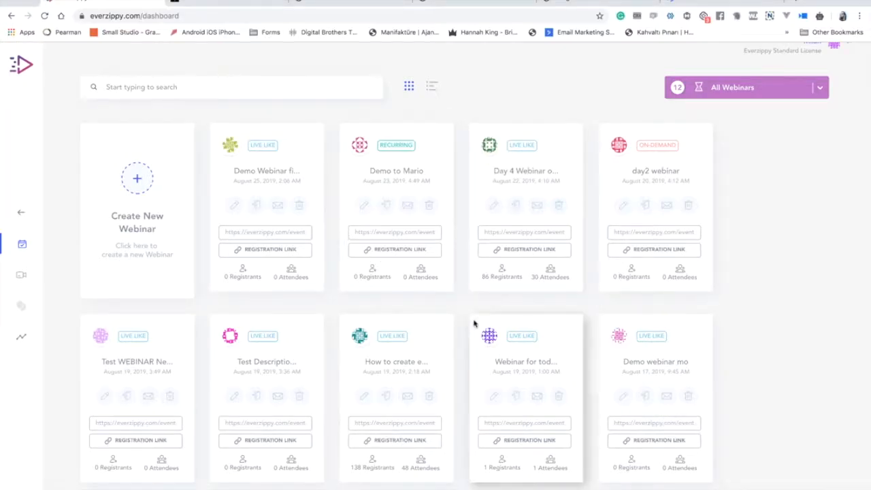
scroll(474, 324, down, 2)
scroll(475, 323, up, 2)
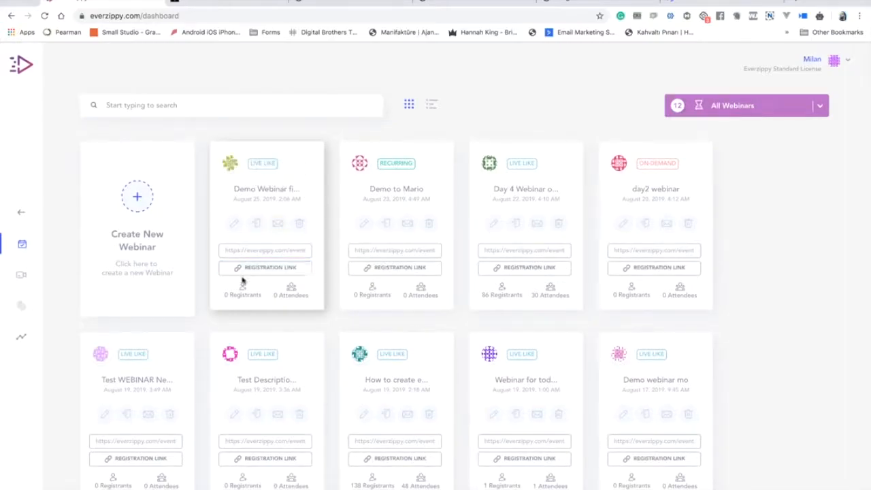
click(235, 225)
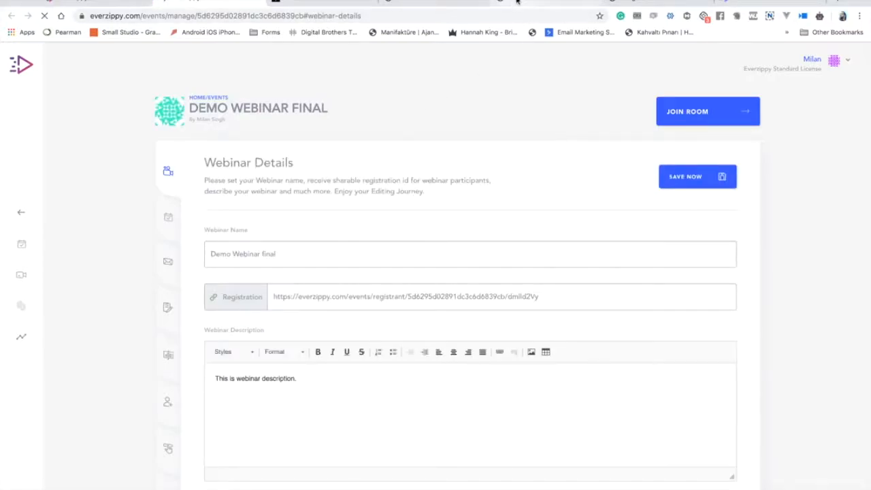
click(627, 3)
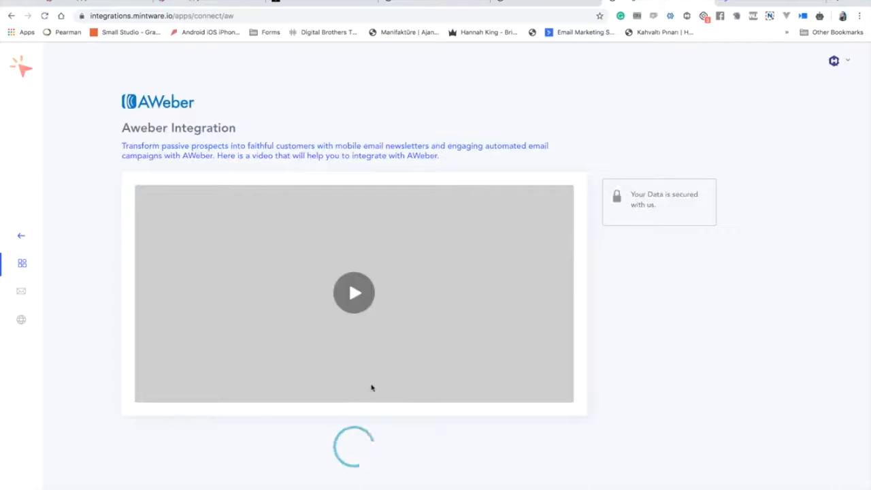
scroll(556, 247, down, 2)
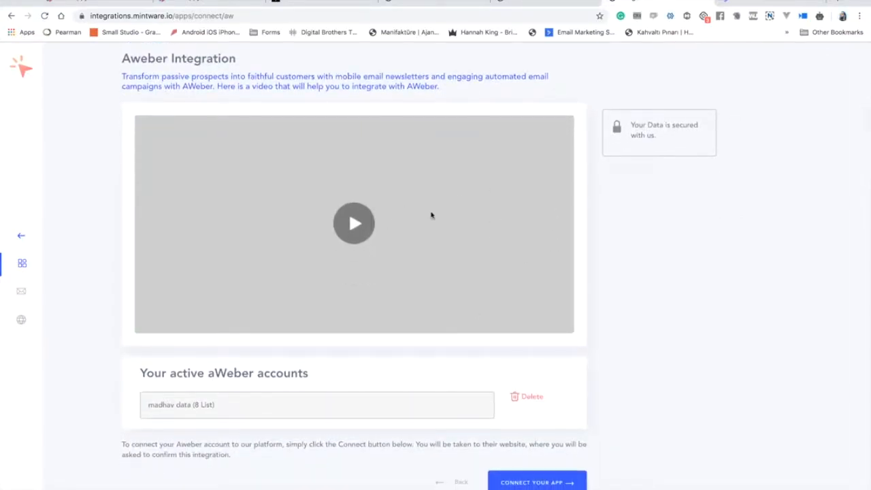
scroll(431, 216, up, 3)
scroll(371, 254, down, 4)
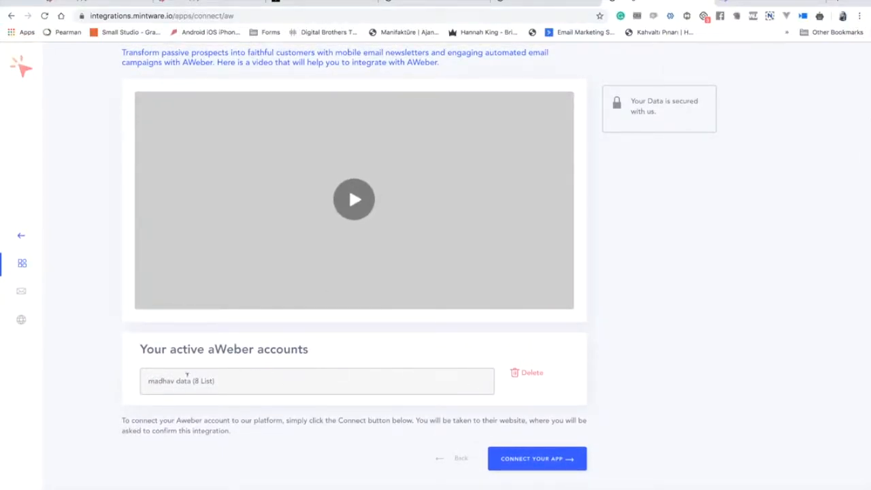
scroll(476, 89, up, 2)
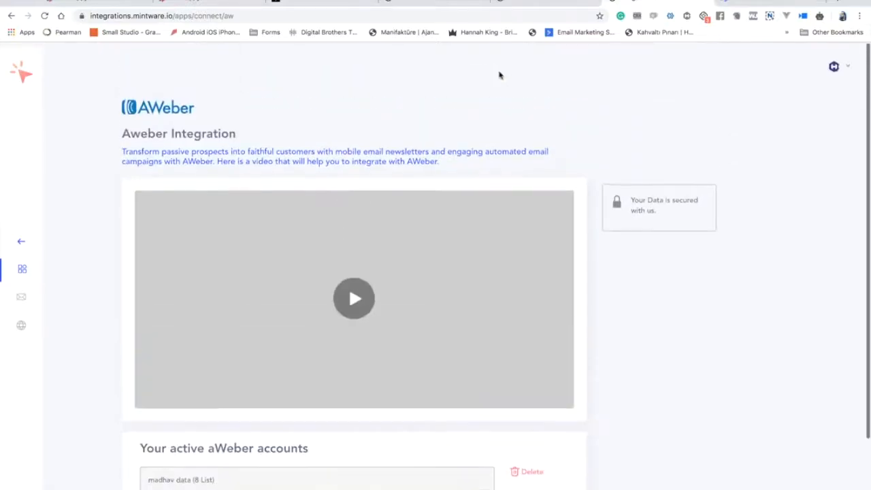
click(232, 3)
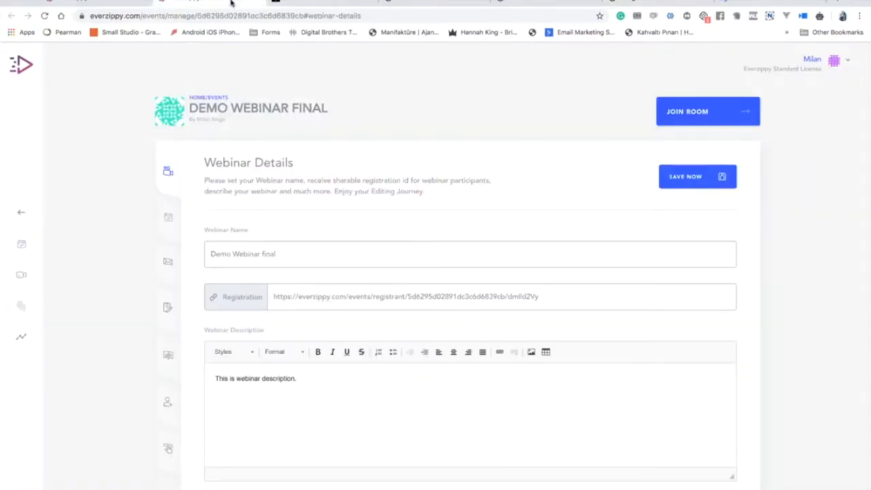
Go to the webinar's registration settings and expand App Integration.
click(175, 262)
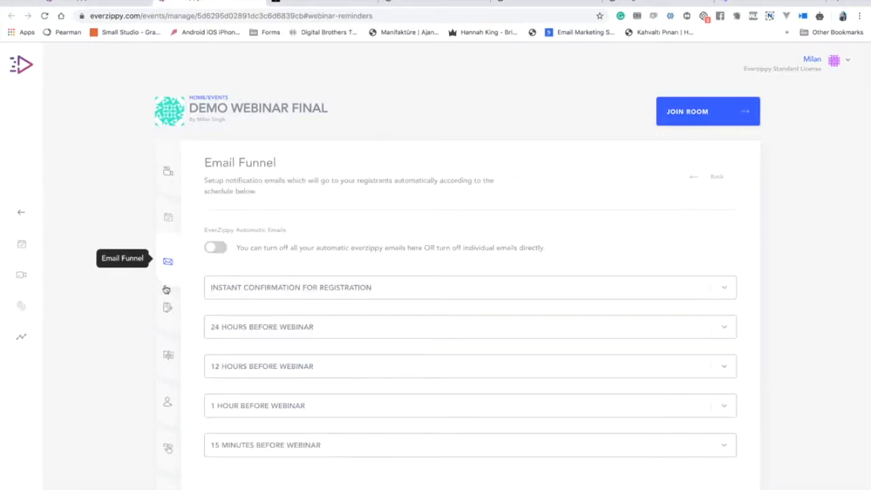
click(168, 305)
scroll(438, 309, down, 5)
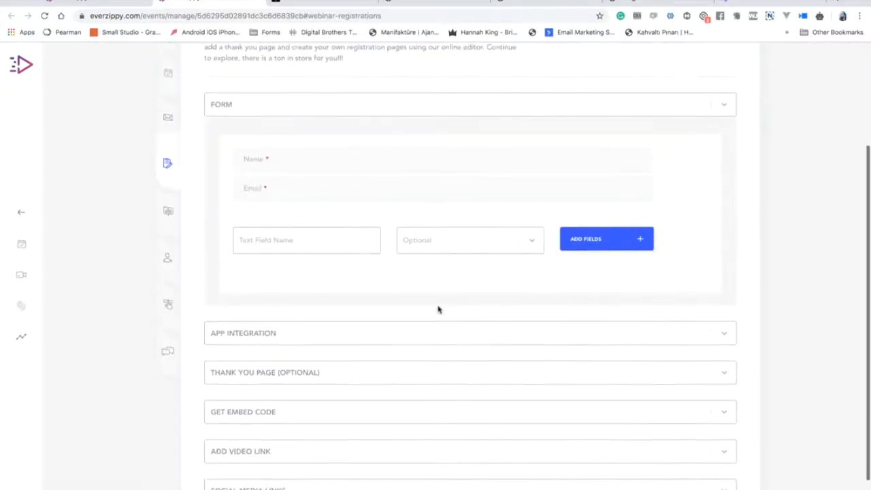
click(387, 286)
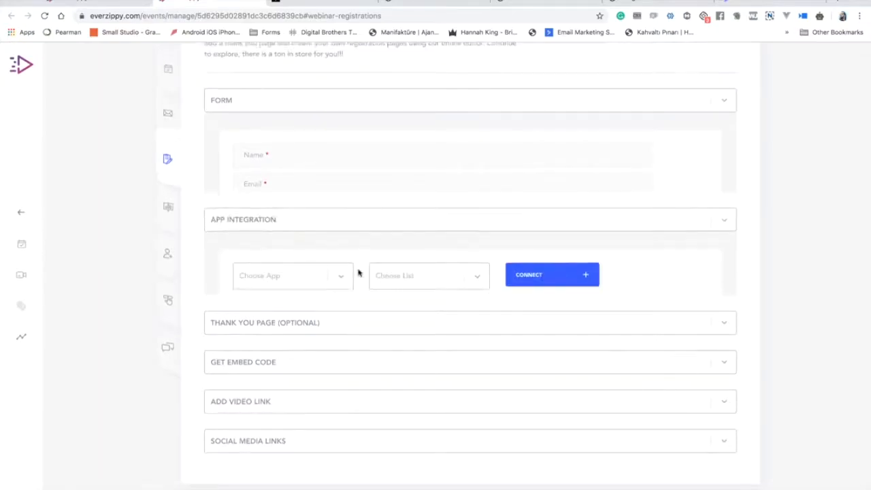
Connect the registration to the AWeber HQWebinar JV list, then expand Thank You Page (Optional).
click(328, 233)
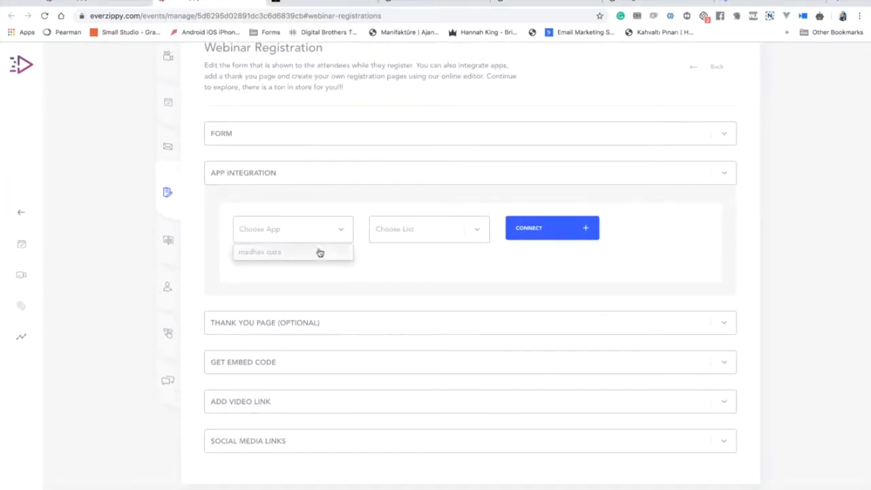
click(319, 252)
click(436, 240)
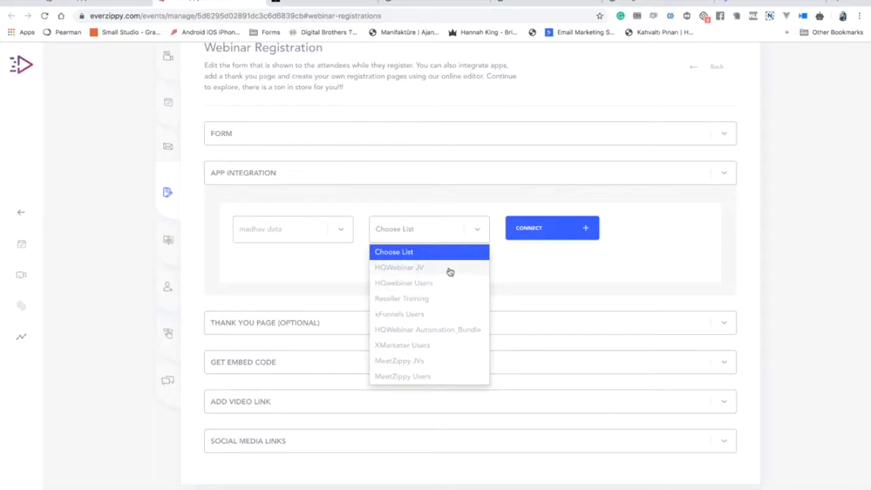
click(450, 271)
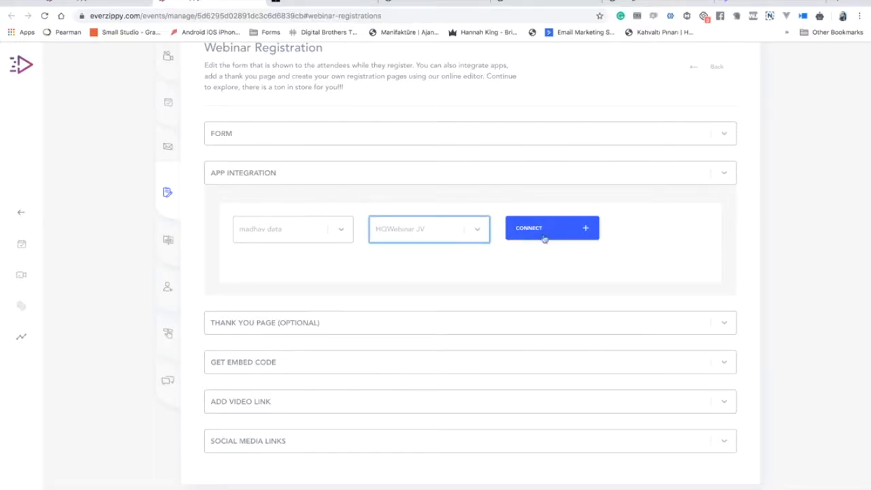
click(449, 232)
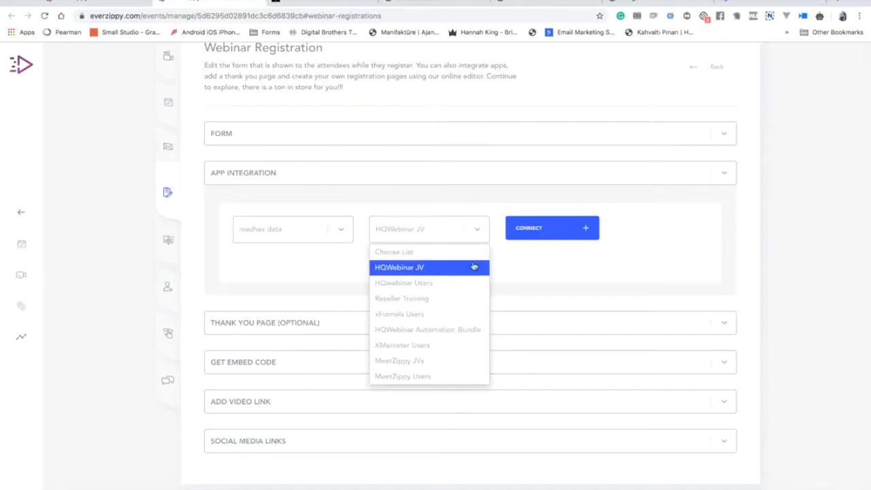
click(524, 204)
click(551, 233)
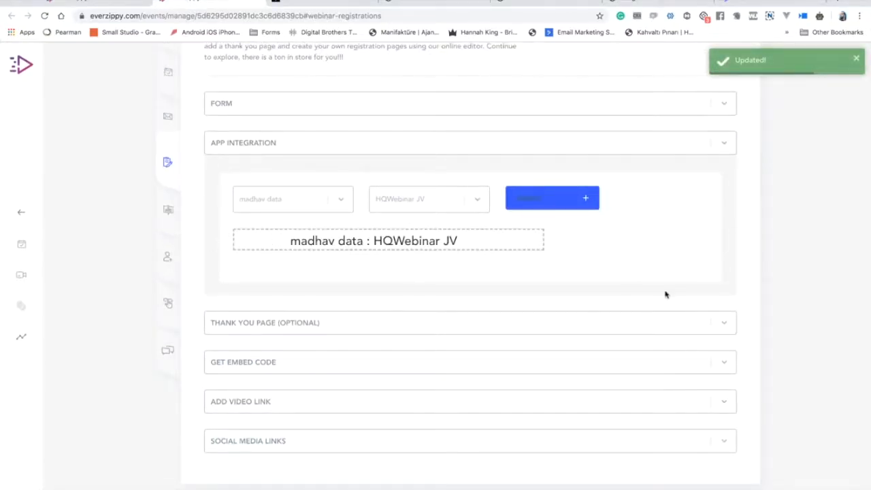
click(459, 149)
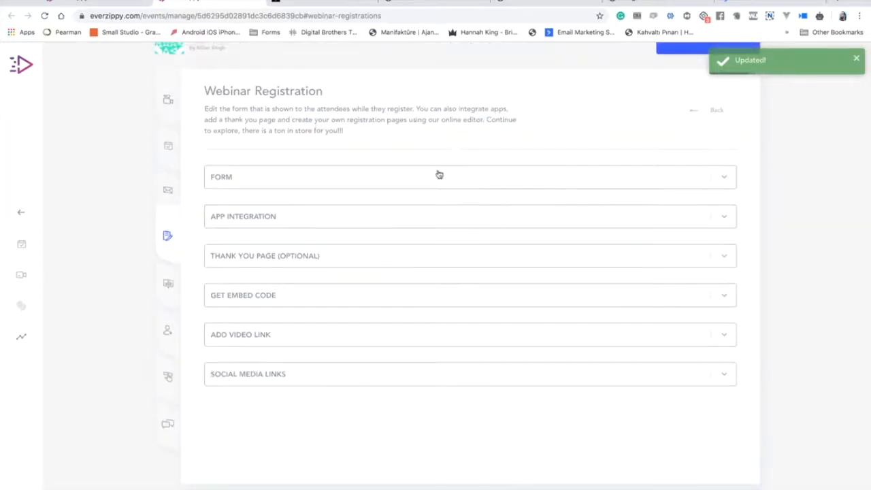
click(306, 256)
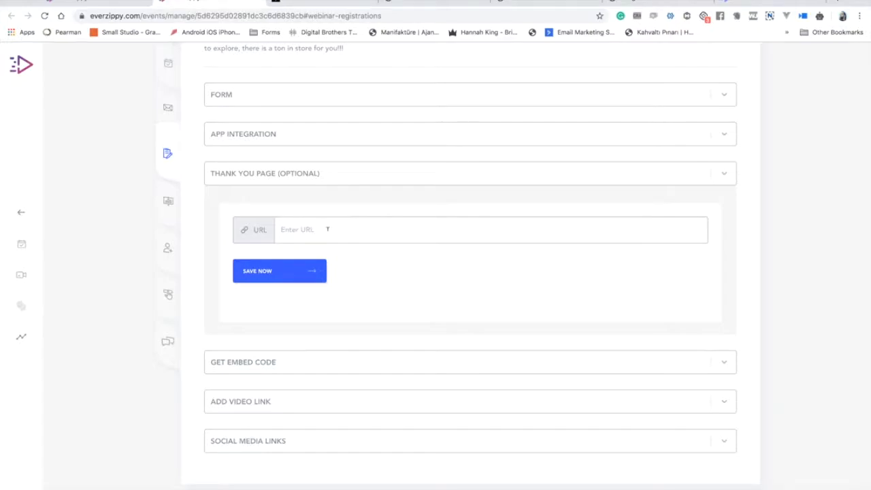
Collapse, reopen and collapse again the Thank You Page settings.
click(296, 175)
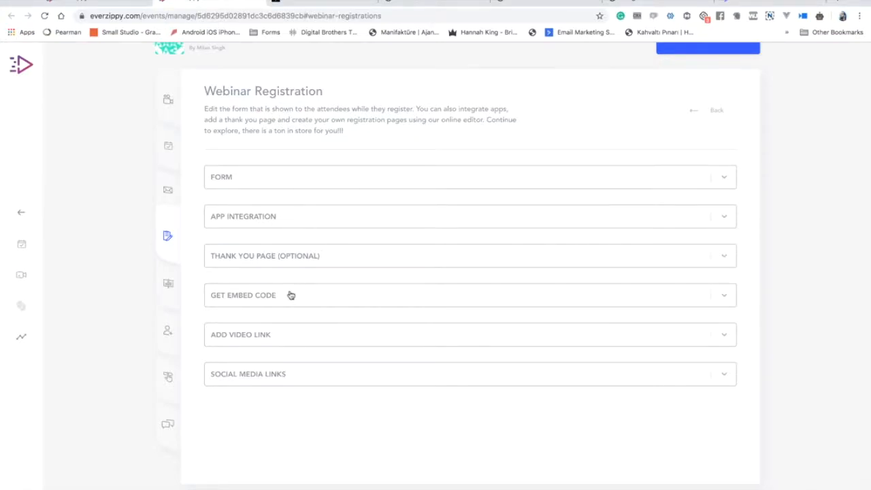
click(262, 262)
scroll(262, 260, down, 2)
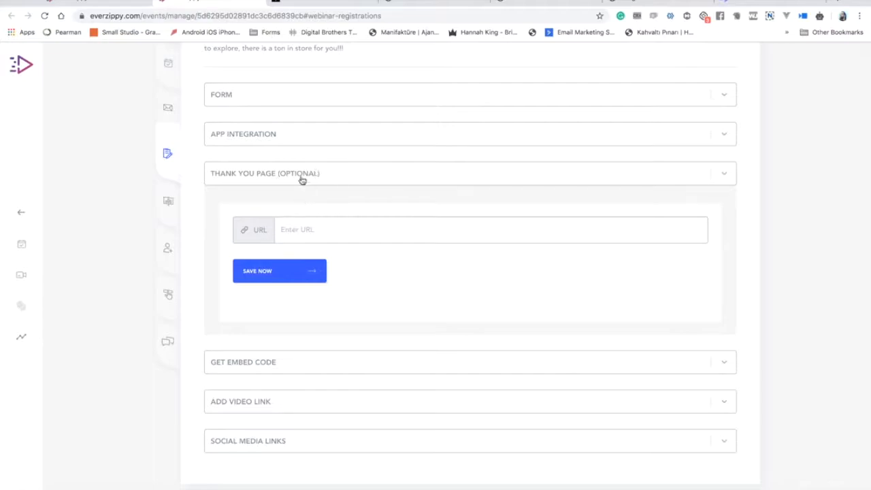
click(302, 179)
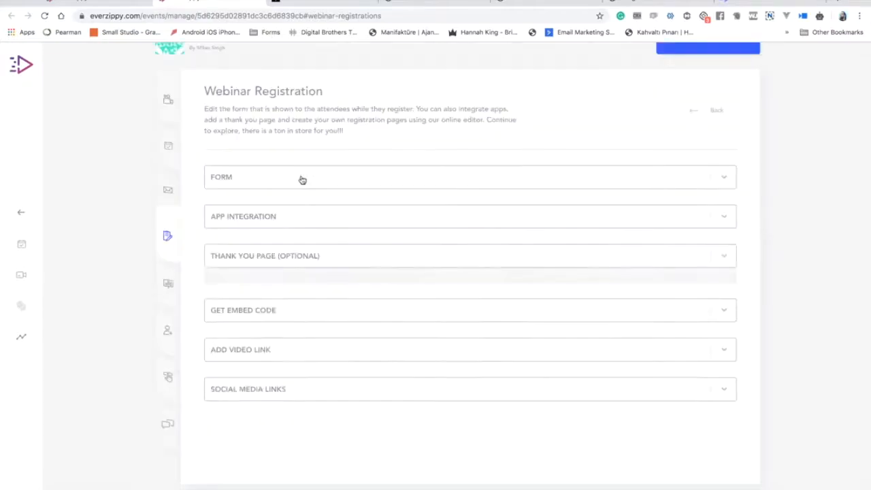
Select the registration form's iframe embed code, then expand Add Video Link and focus its URL field.
click(280, 299)
scroll(282, 306, down, 1)
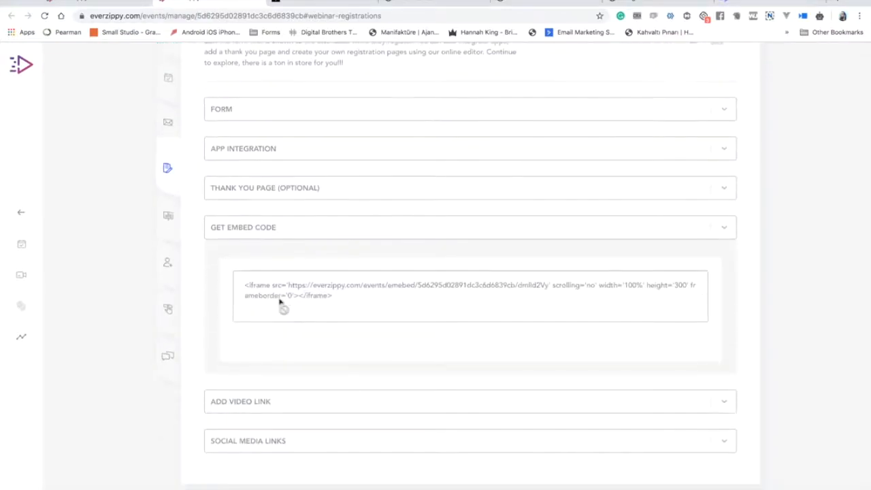
click(332, 300)
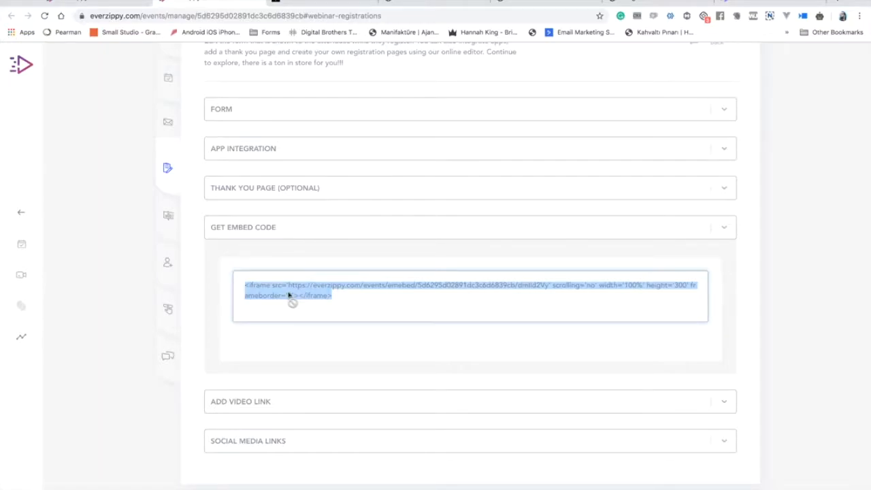
click(282, 241)
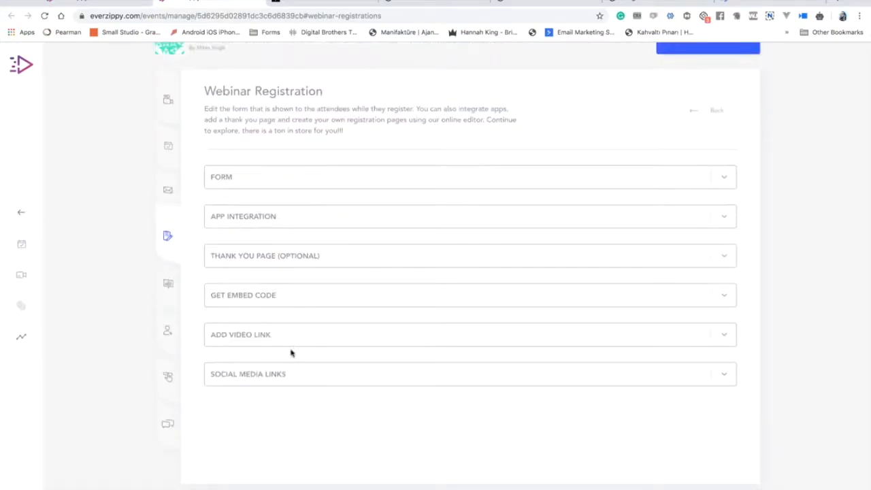
click(291, 341)
click(298, 272)
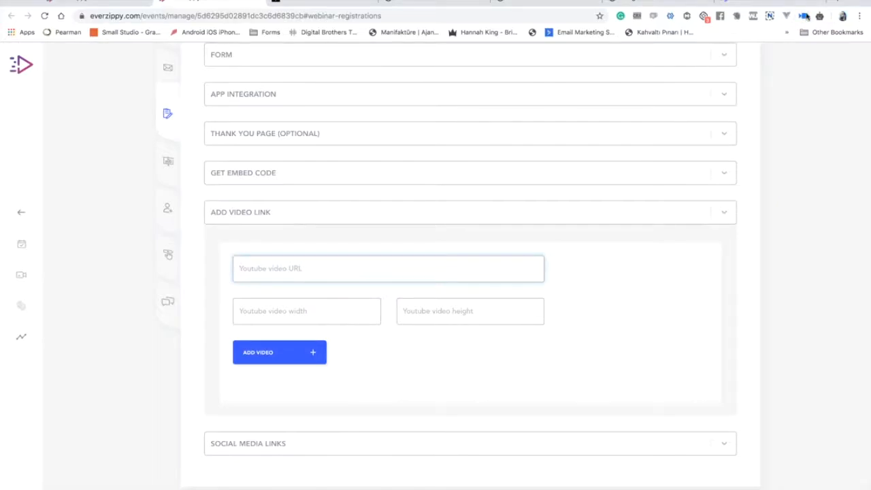
Load youtube.com in a new browser tab.
key(ctrl+t)
text(y)
key(Return)
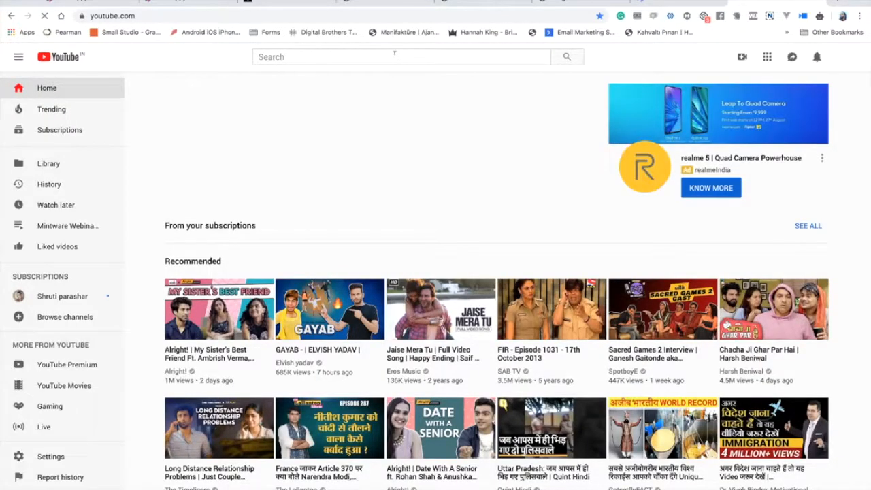
Search YouTube for 'apple', open 'Apple ASMR — Crunching sounds on the trail' and select its URL.
click(394, 53)
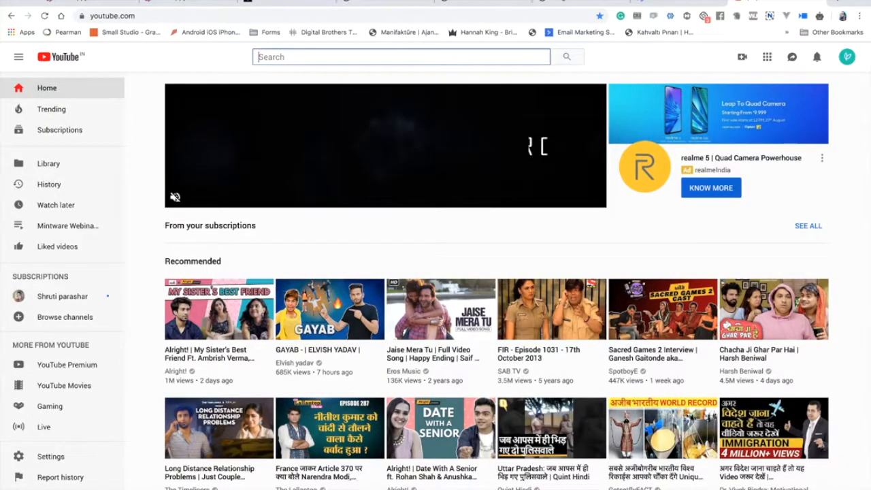
text(apple)
key(Return)
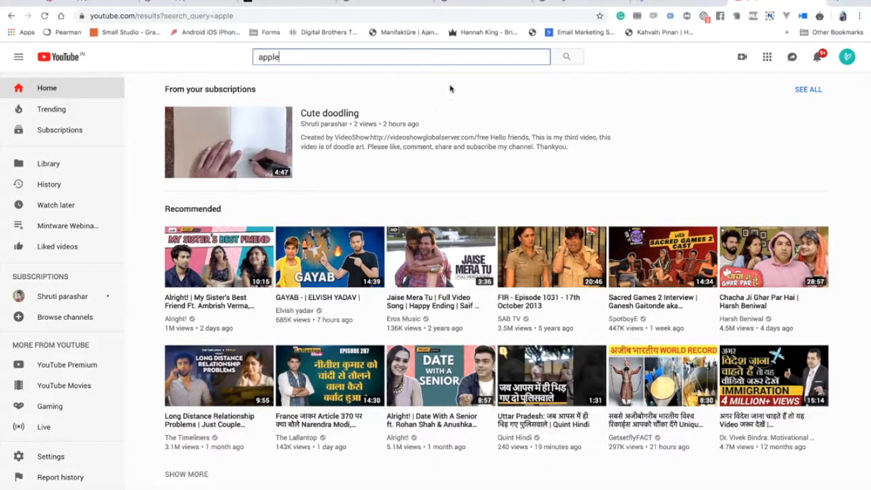
click(570, 59)
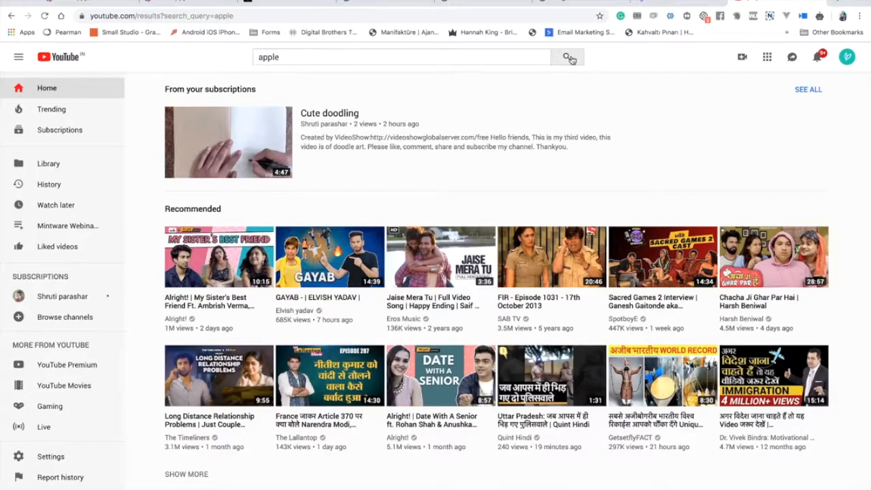
scroll(278, 294, down, 3)
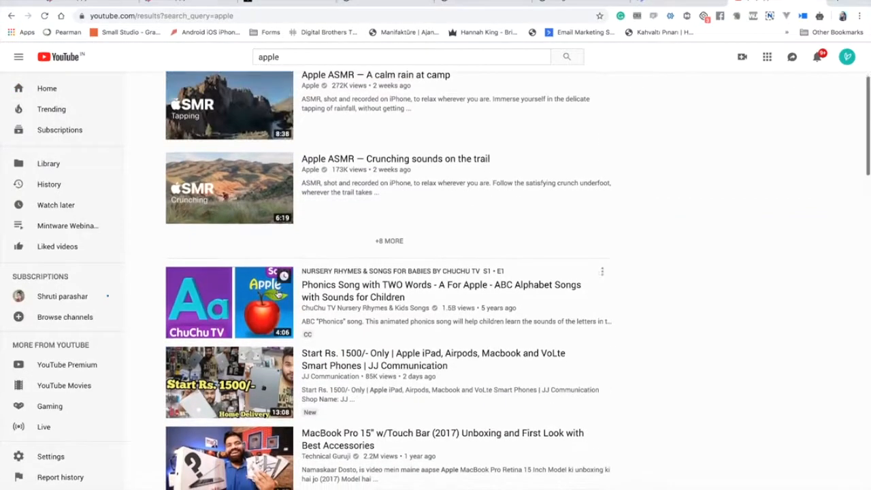
click(283, 173)
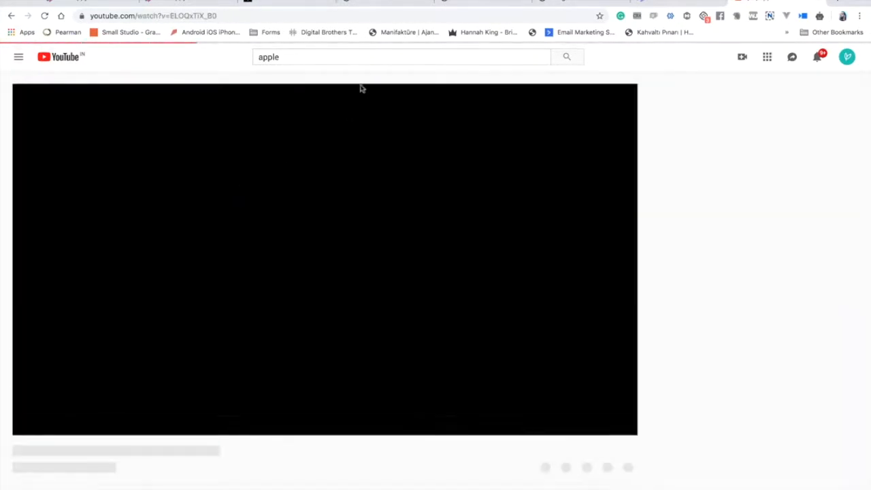
click(356, 15)
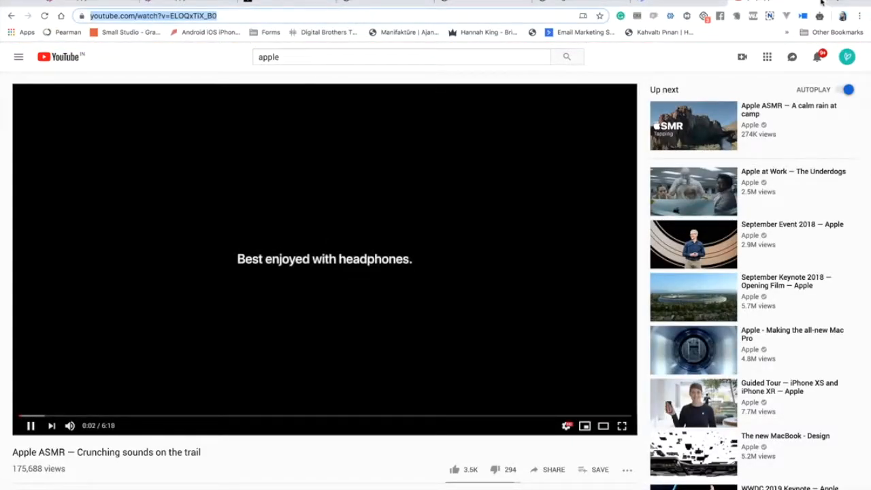
Paste the Crunching sounds video URL and add the video at 640 by 480.
click(821, 3)
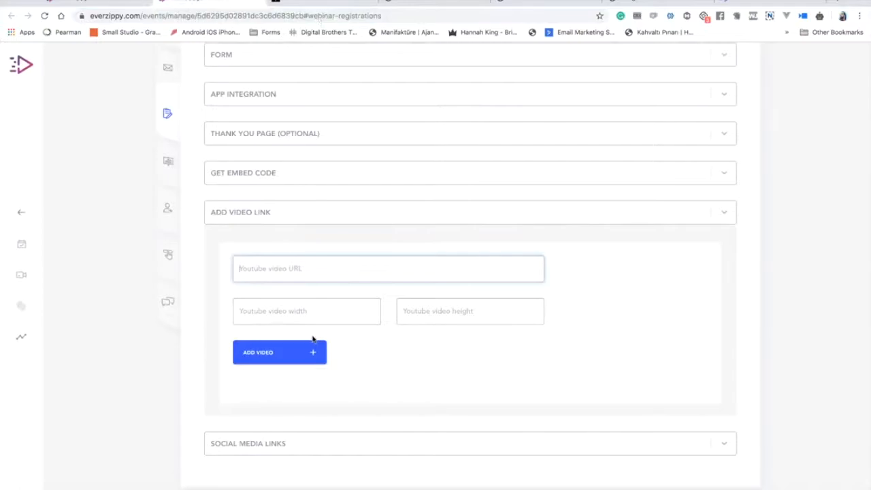
text(https://www.youtube.com/watch?v=ELOQxTiX_B0)
click(326, 304)
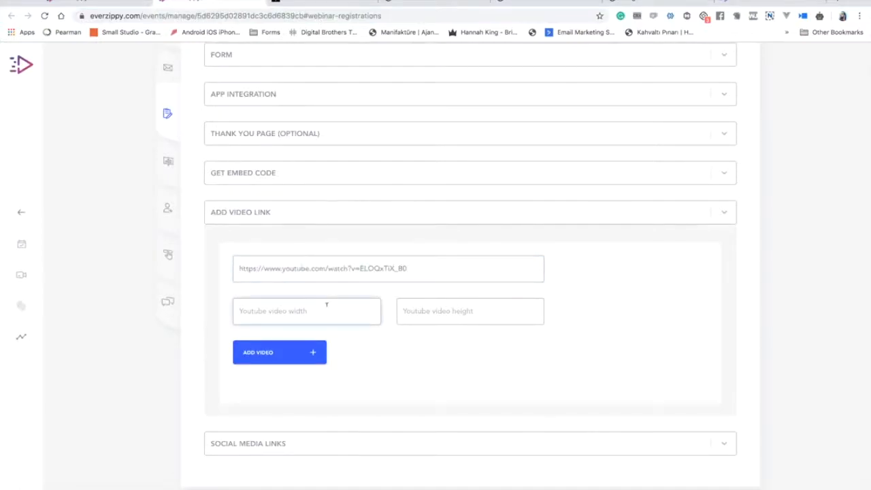
text(640)
key(Tab)
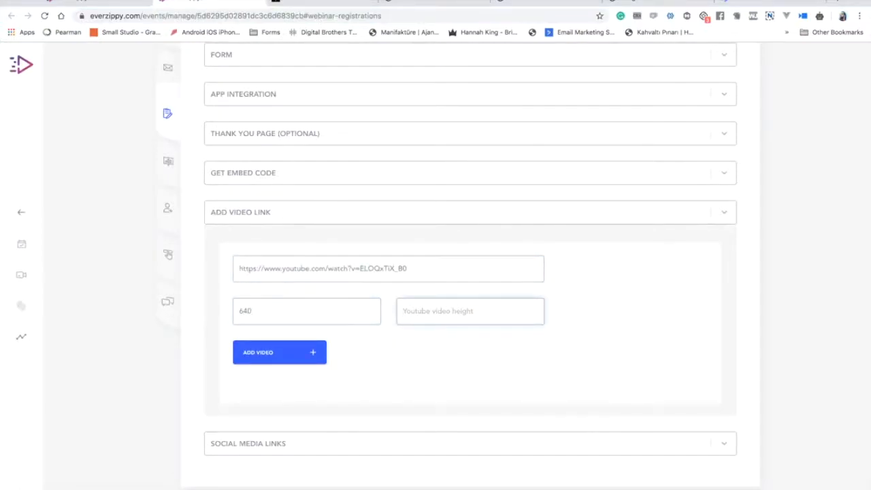
text(480)
click(258, 359)
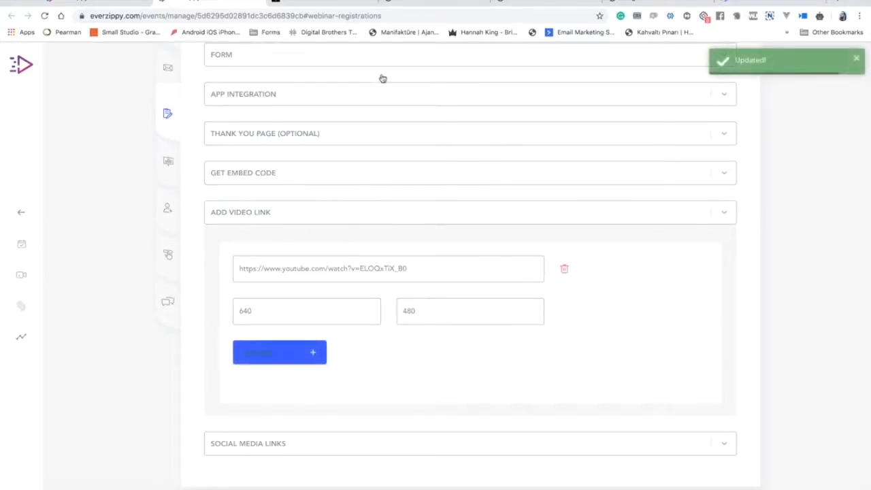
Move through the browser tabs to the webinar's public registration page.
click(347, 3)
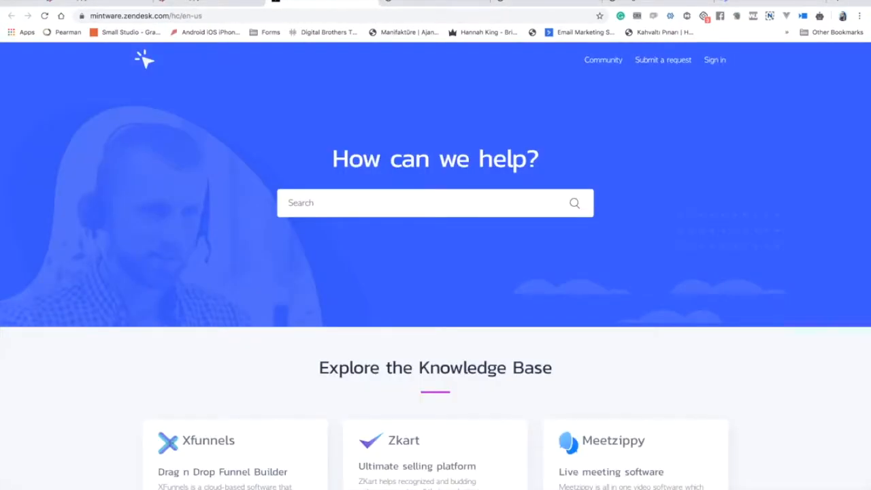
click(227, 4)
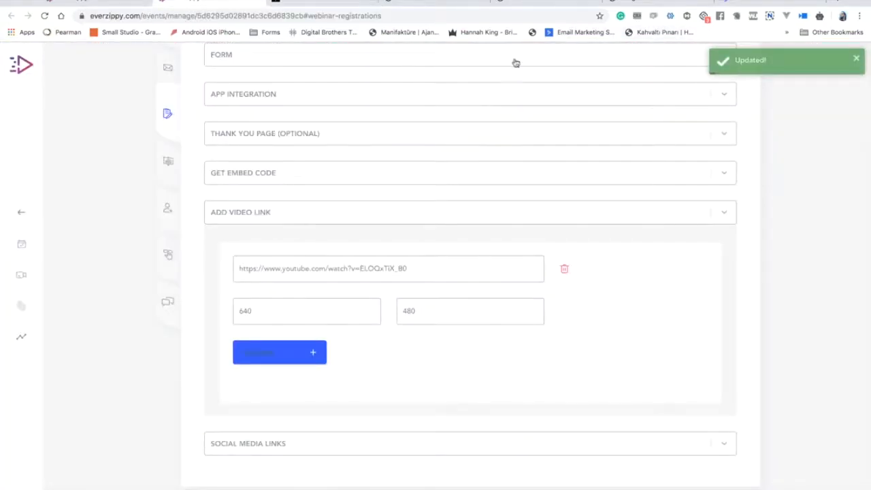
click(739, 5)
Reload the registration page and play then pause the embedded video.
click(44, 17)
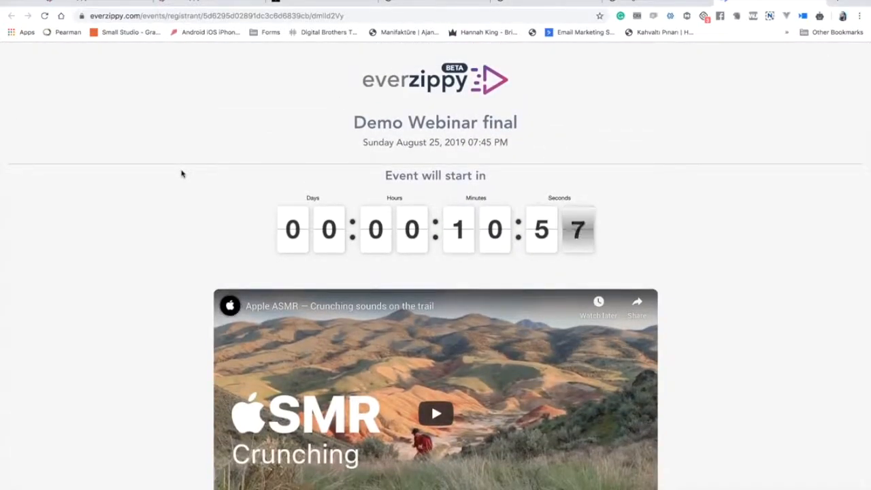
scroll(181, 174, down, 3)
click(424, 240)
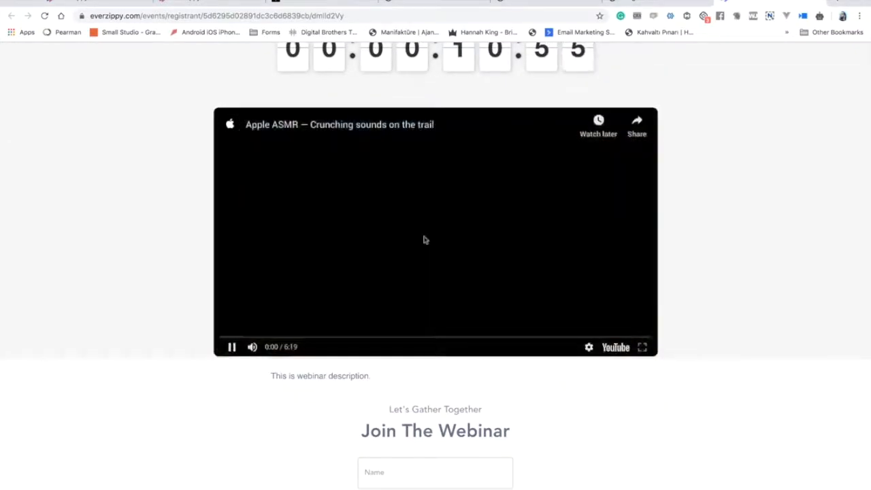
click(232, 347)
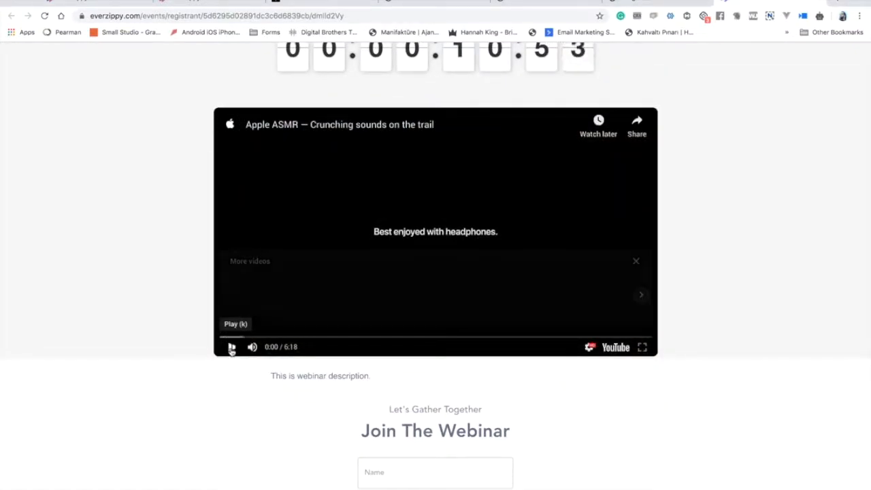
scroll(143, 247, up, 3)
scroll(143, 247, down, 6)
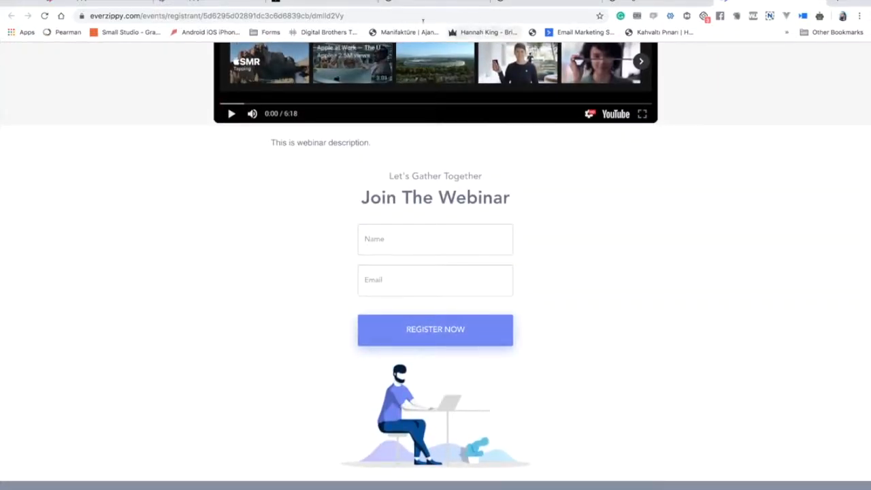
Return to the webinar's registration settings and expand Social Media Links.
click(93, 2)
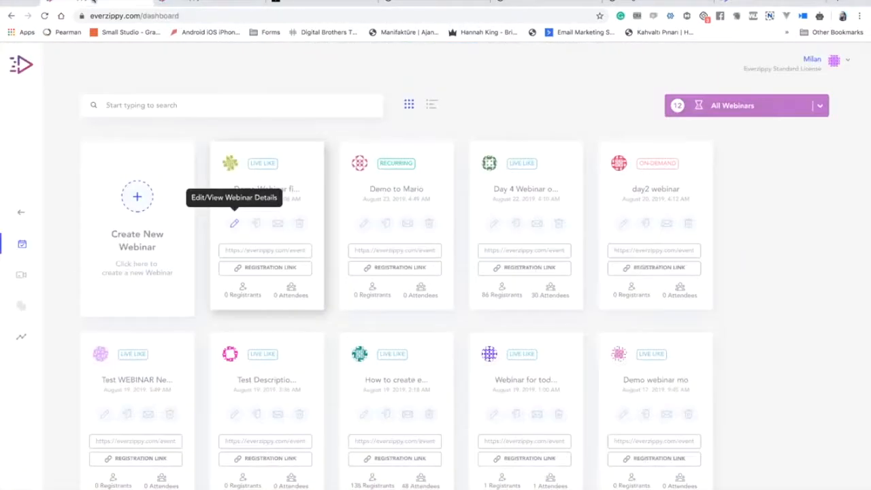
click(197, 4)
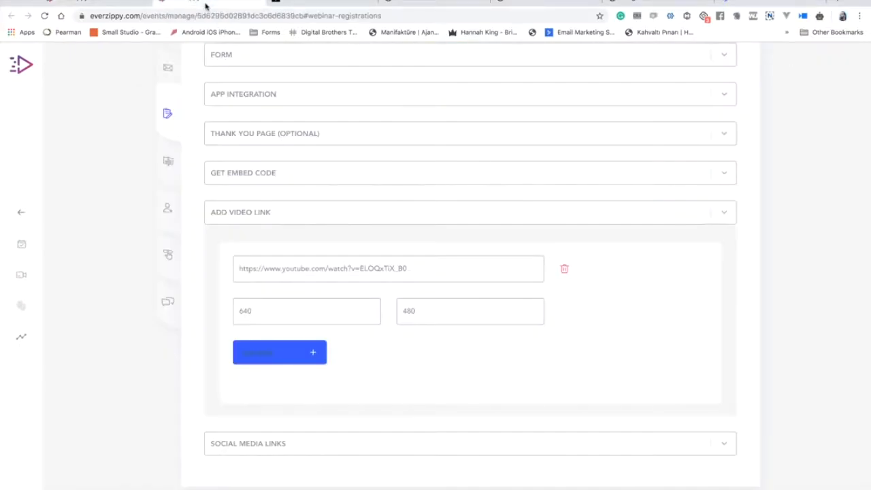
click(302, 438)
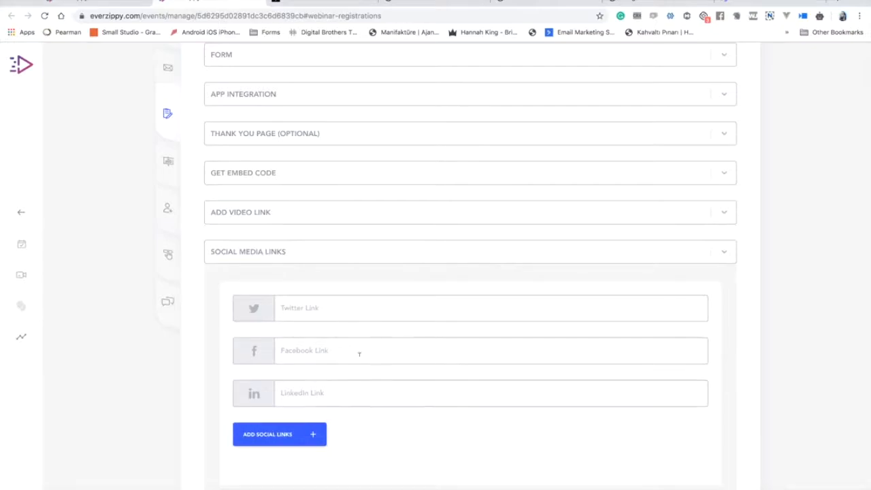
In Webinar Tracking, expand and collapse the registration, thank you and webinar room head-code sections.
scroll(203, 144, up, 2)
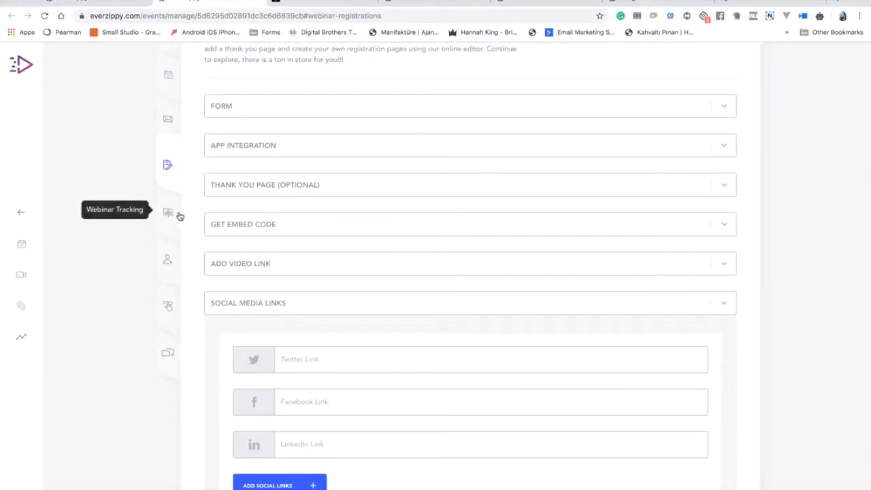
click(179, 215)
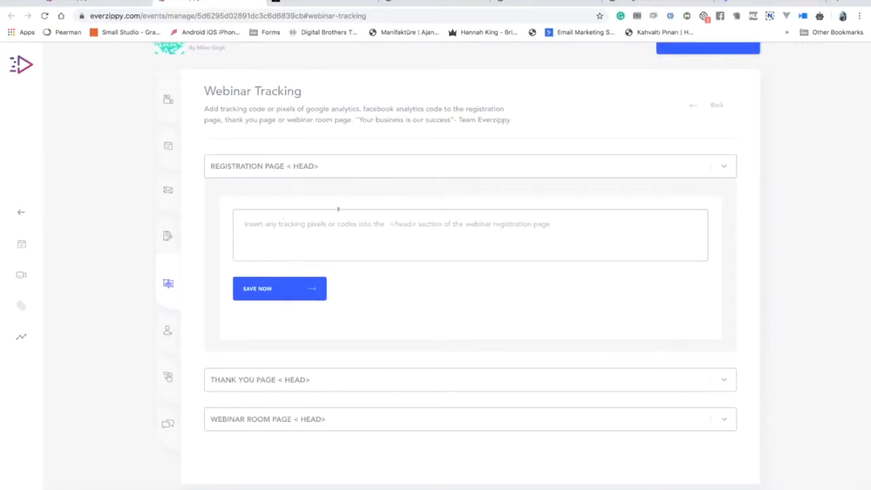
click(296, 168)
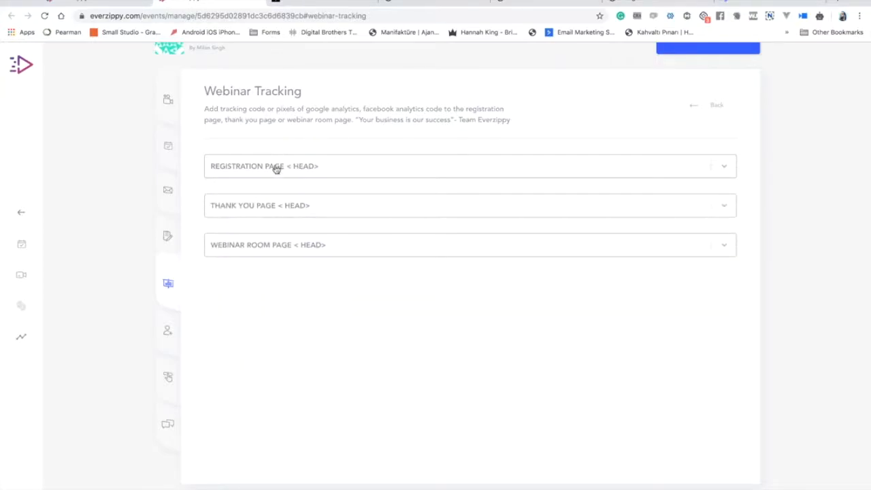
click(277, 169)
click(274, 168)
click(282, 205)
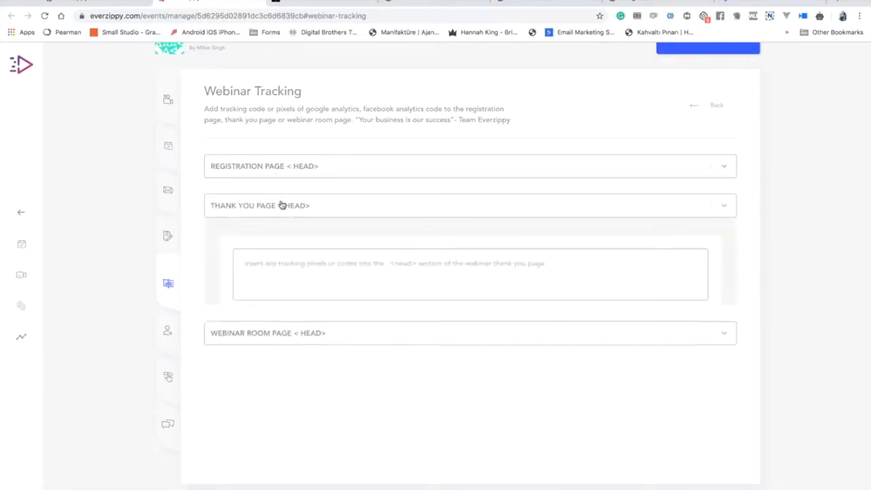
click(282, 204)
click(285, 243)
click(284, 244)
Recheck the registration and thank you tracking sections, then go to the Registrants list.
click(280, 169)
click(279, 169)
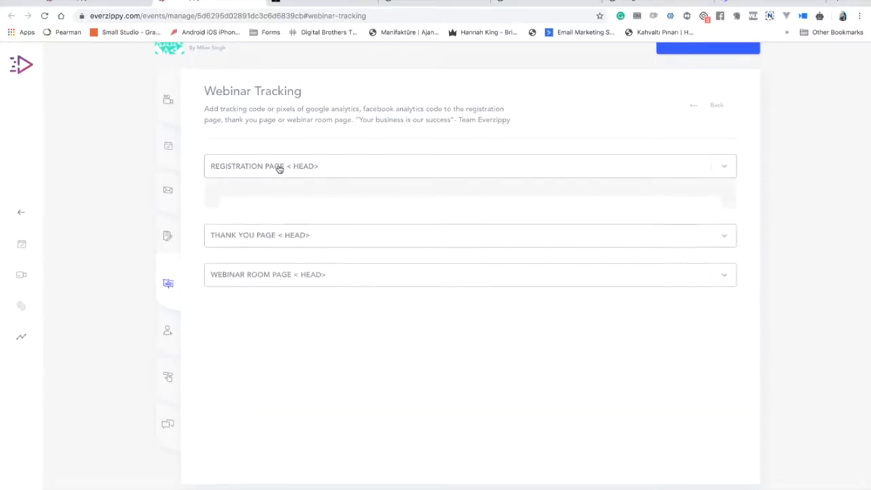
click(283, 205)
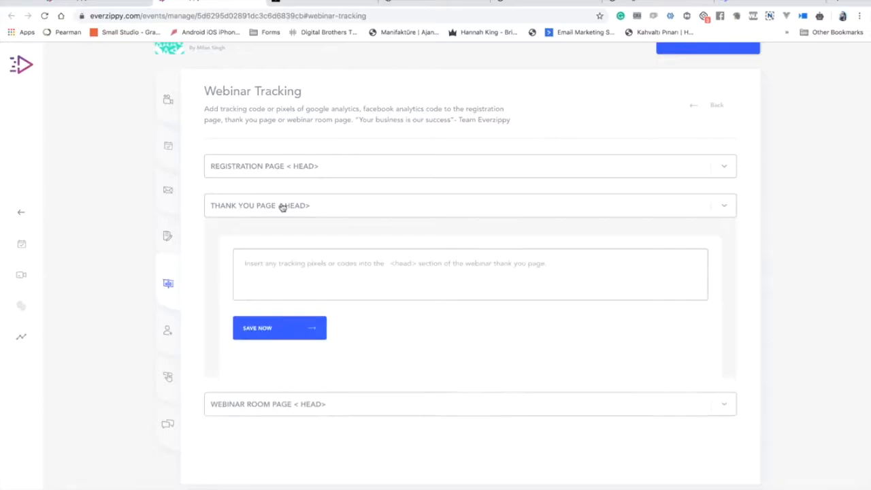
click(282, 206)
click(168, 330)
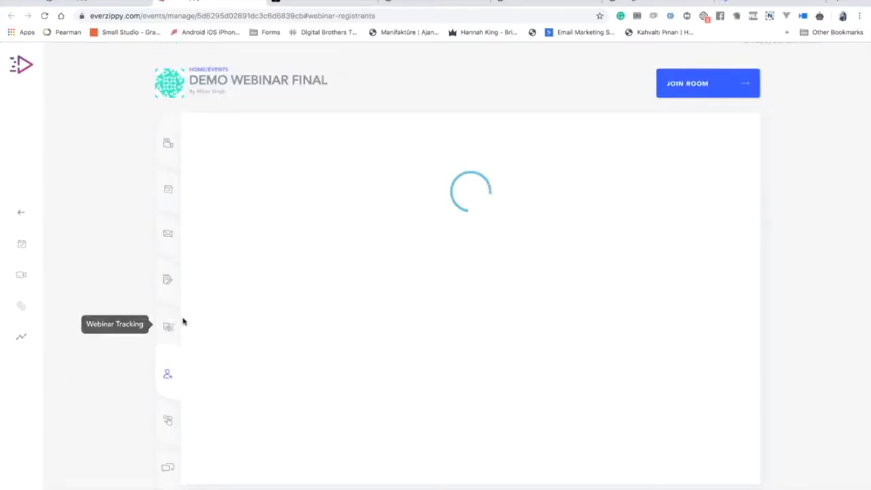
Open and close the Add Registrant and Bulk Upload forms without saving, then go to Simulated CTA.
scroll(181, 325, down, 1)
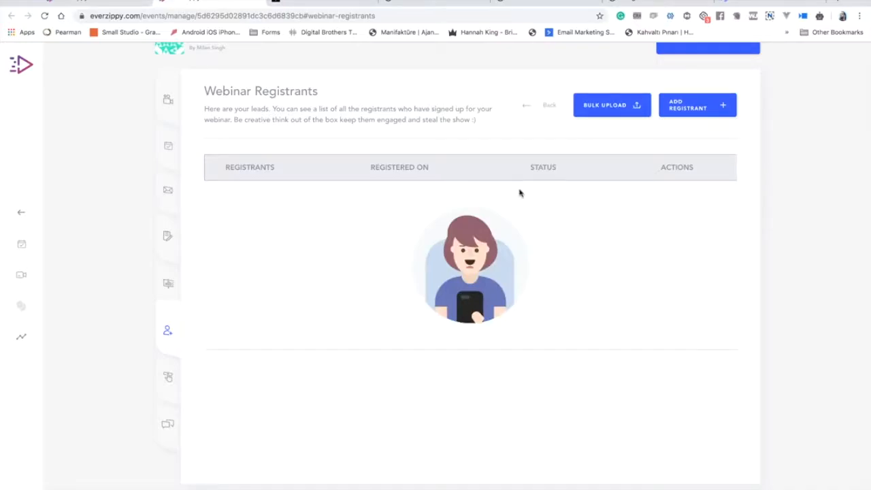
scroll(688, 56, up, 1)
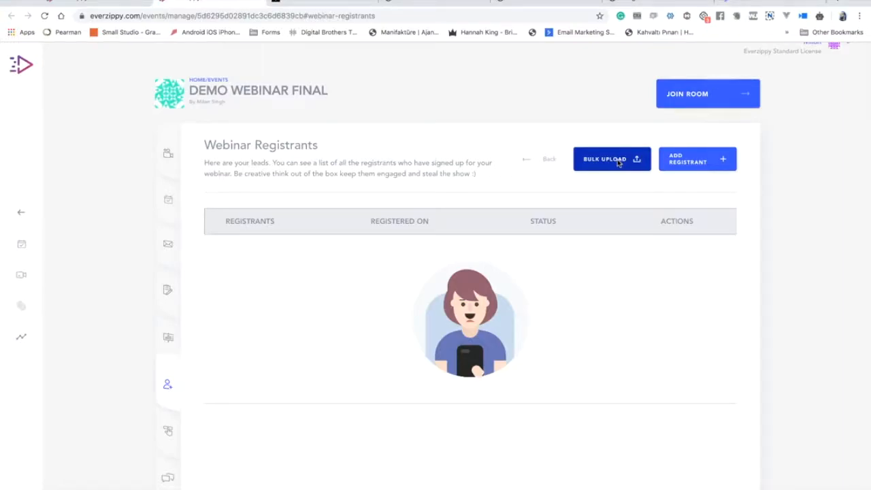
click(698, 161)
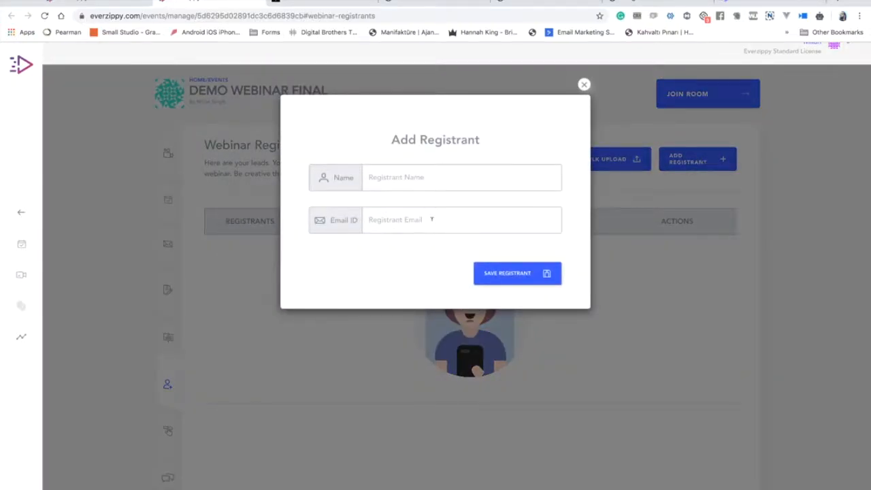
click(584, 86)
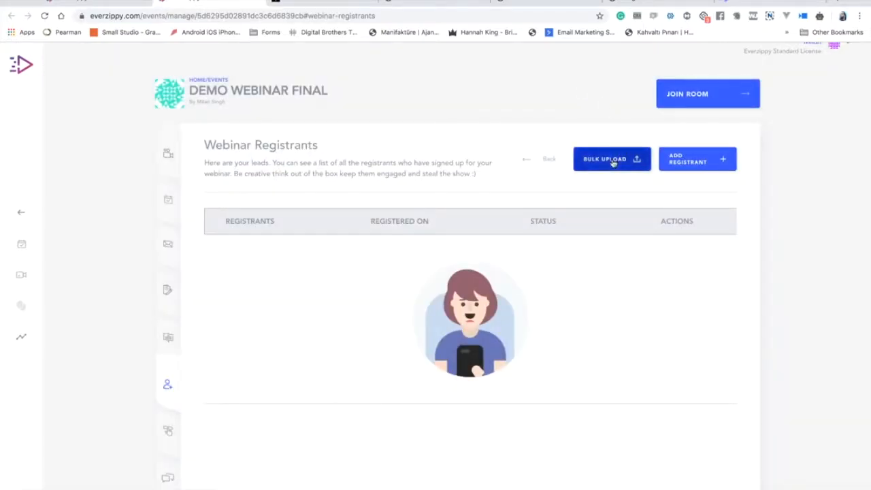
click(613, 161)
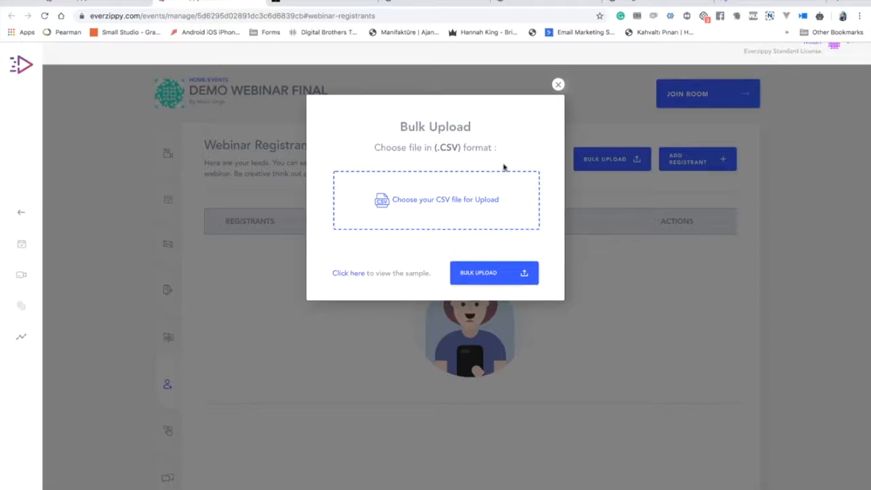
click(558, 84)
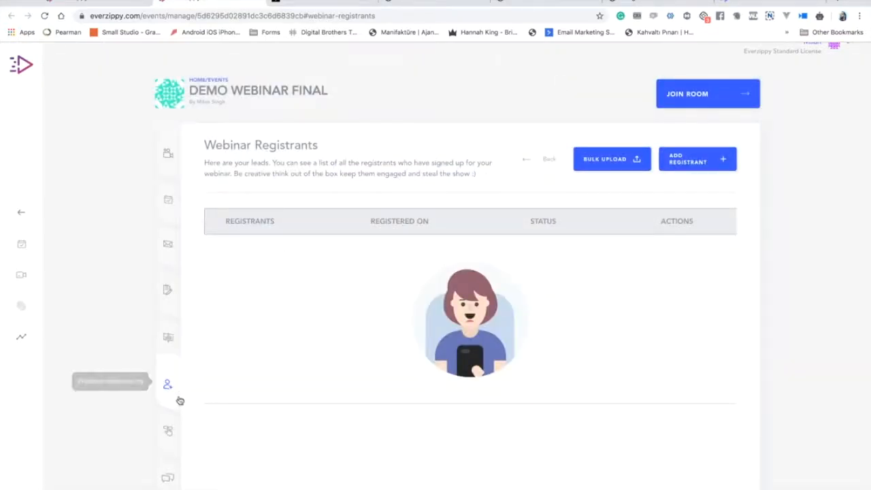
click(166, 435)
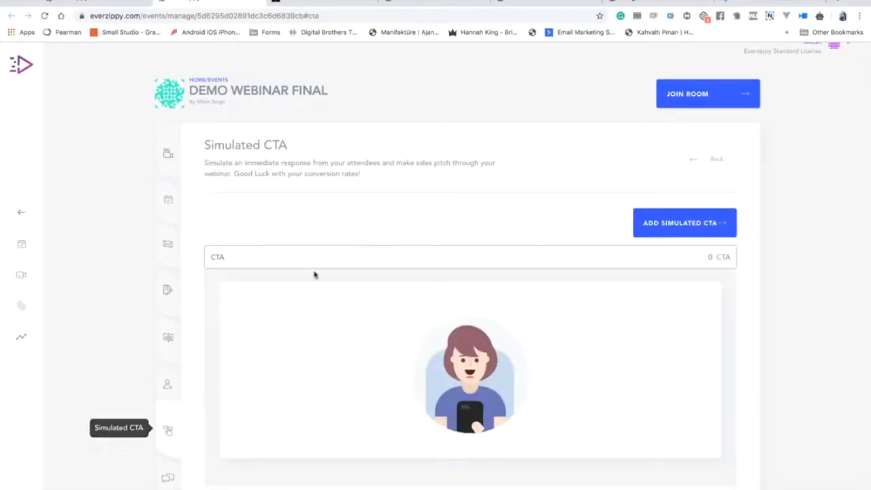
Bring up the Add Simulated CTA form on the Simulated CTA page.
scroll(370, 204, down, 1)
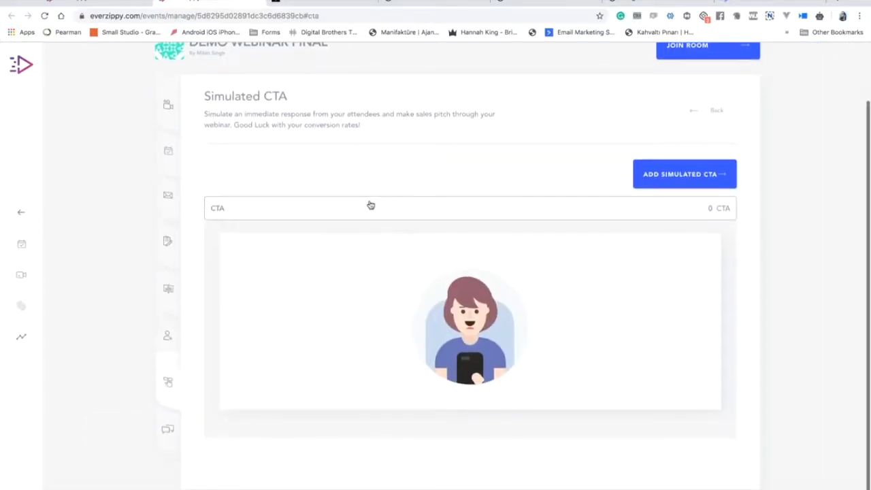
scroll(369, 204, up, 1)
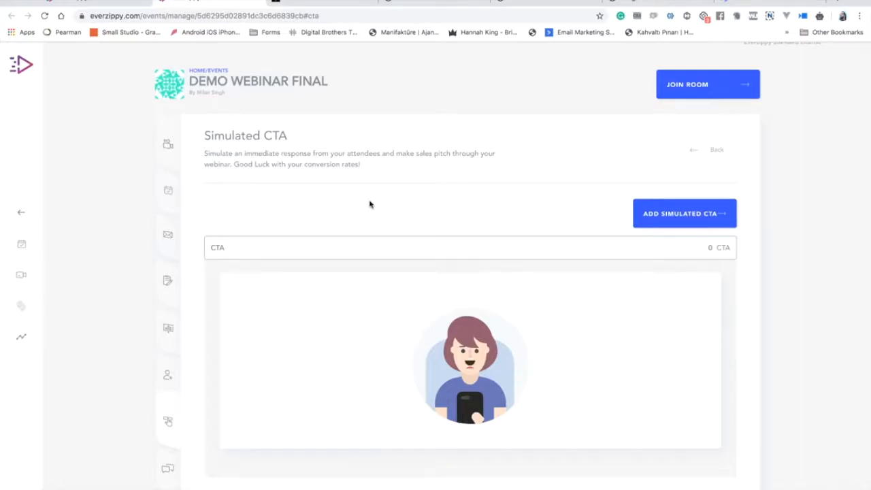
click(664, 225)
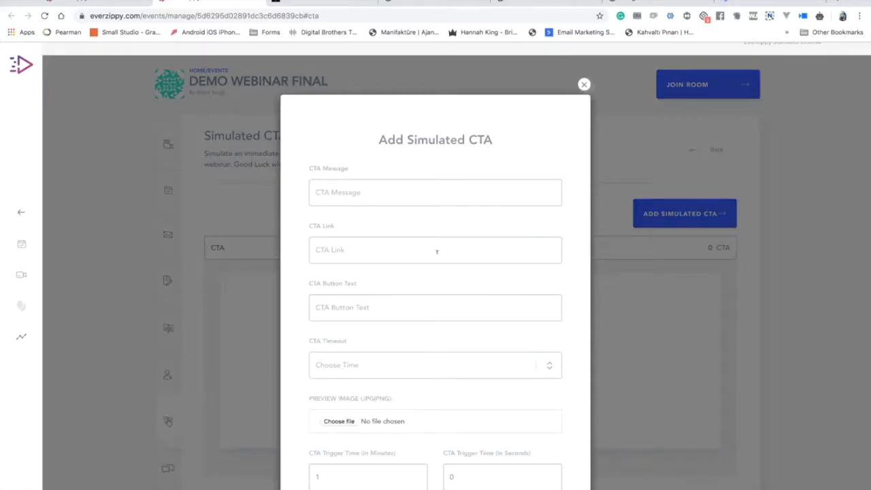
Set the CTA timeout to 5 Minutes and enter a trigger time of 30 minutes 3 seconds.
scroll(387, 312, down, 2)
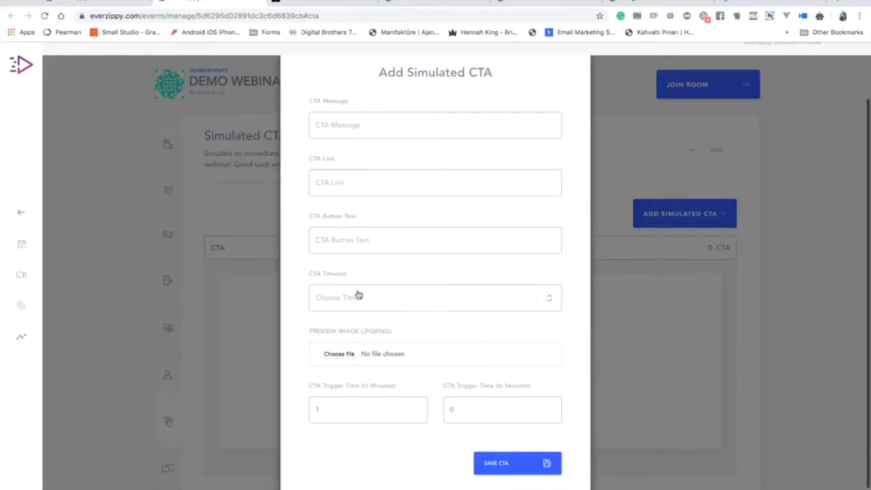
click(371, 302)
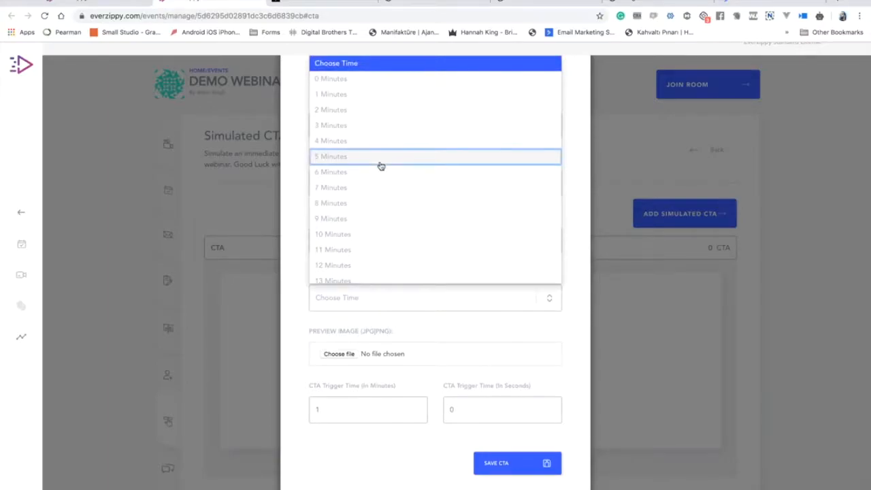
click(381, 165)
click(371, 271)
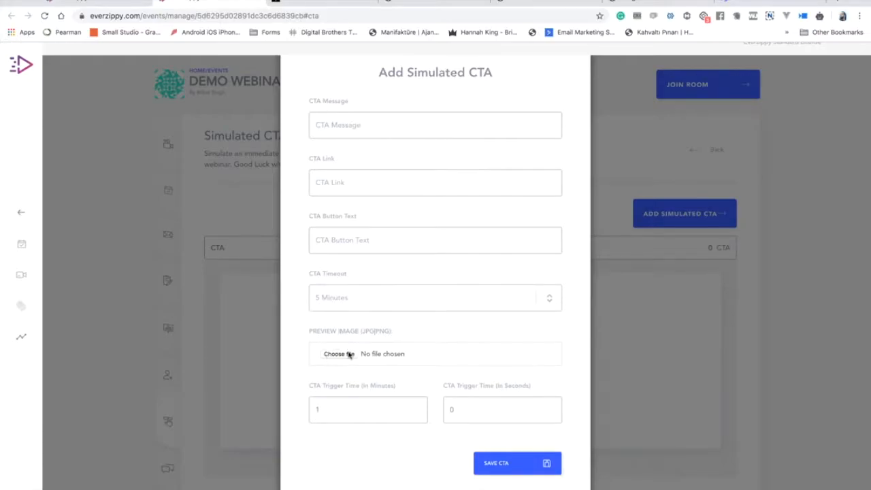
click(369, 417)
key(BackSpace)
text(3)
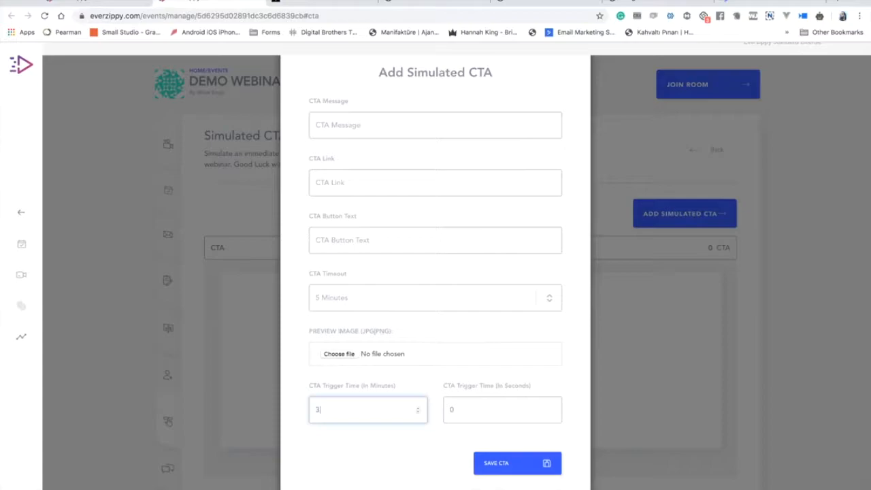
text(0)
click(504, 409)
key(BackSpace)
text(3)
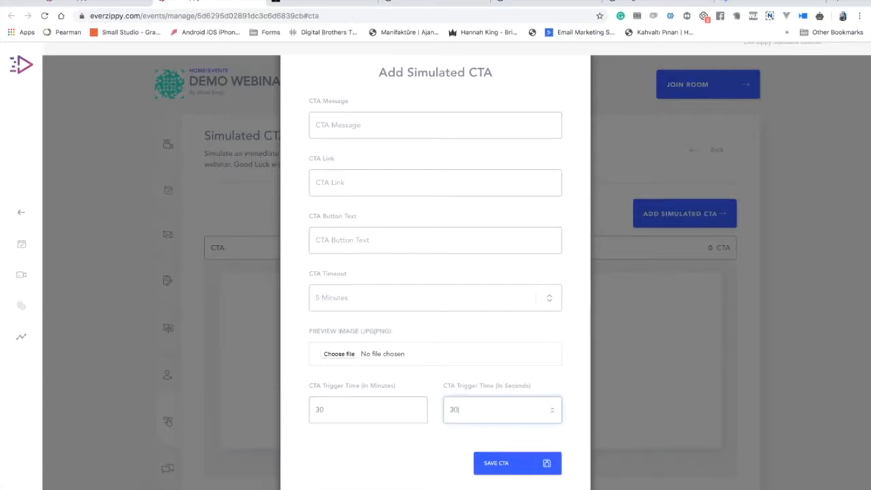
click(552, 391)
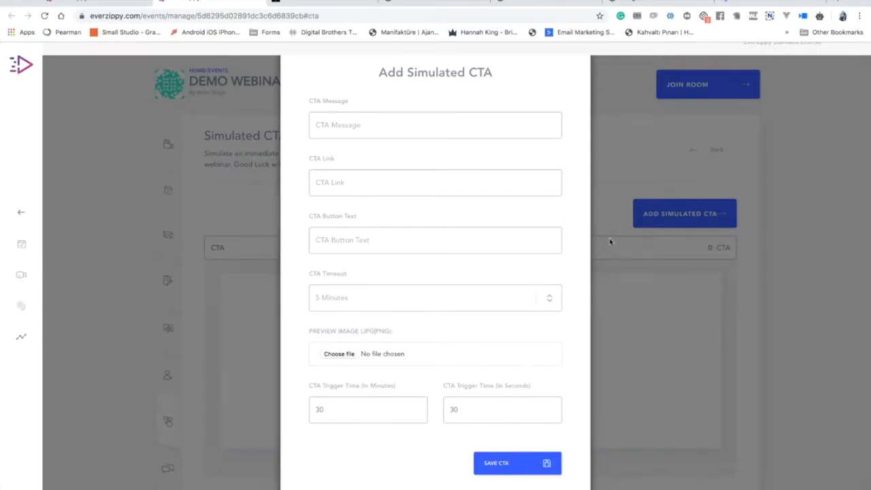
Correct the CTA trigger seconds to 5.
click(387, 404)
double_click(386, 404)
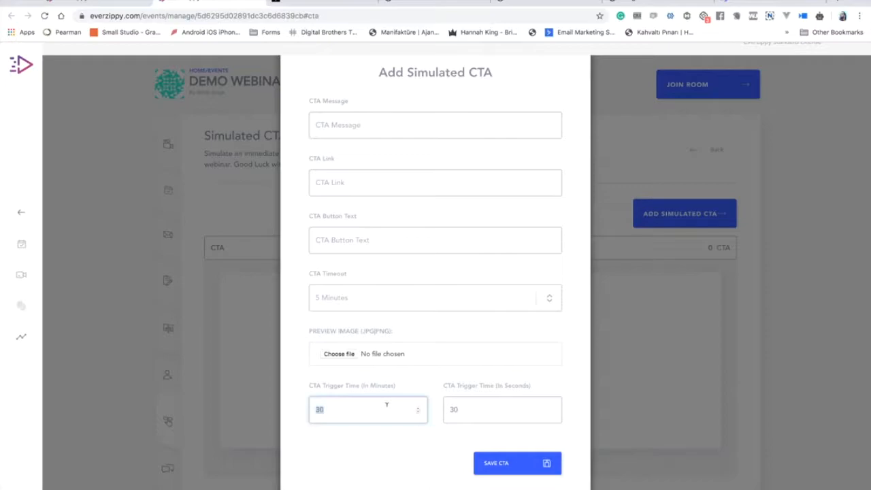
double_click(480, 410)
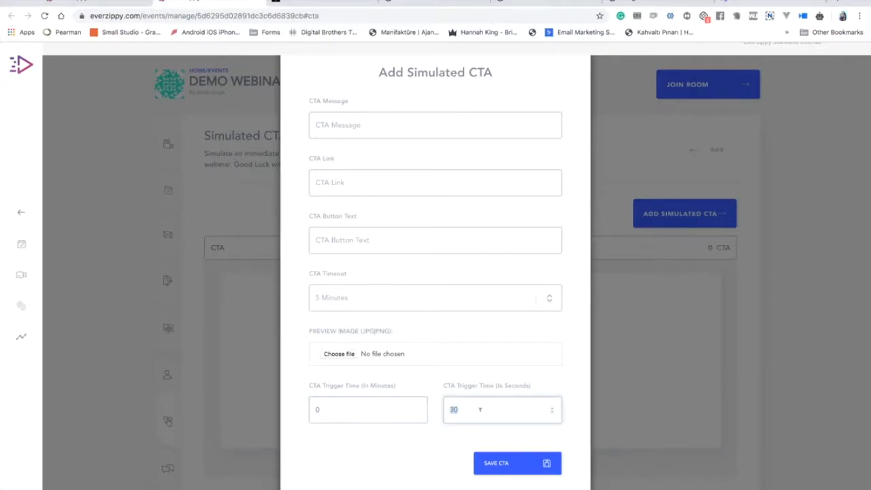
key(BackSpace)
key(BackSpace)
text(5)
scroll(482, 398, up, 2)
click(448, 164)
text(This is a)
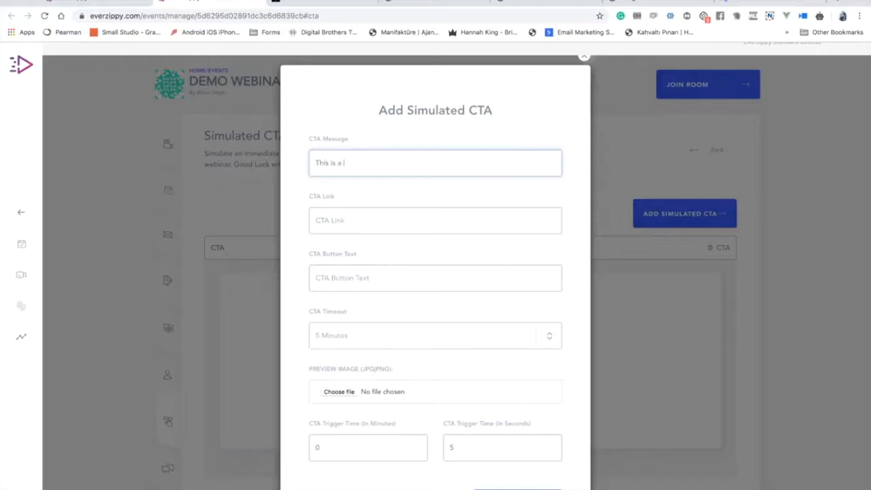
text( CTA message)
key(Tab)
text(ht)
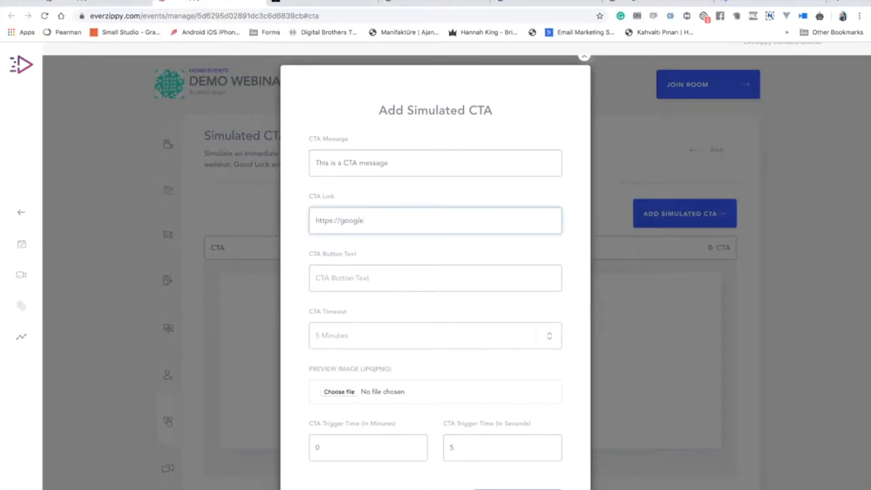
click(315, 278)
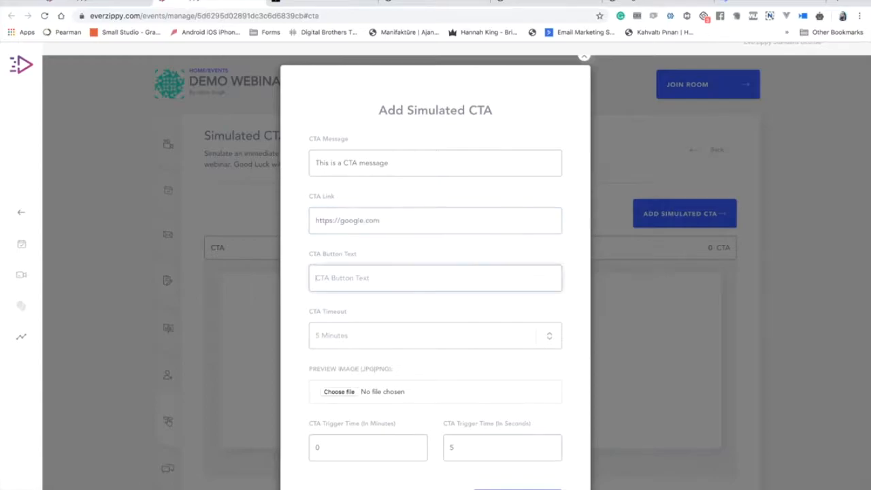
text(Buy)
click(401, 346)
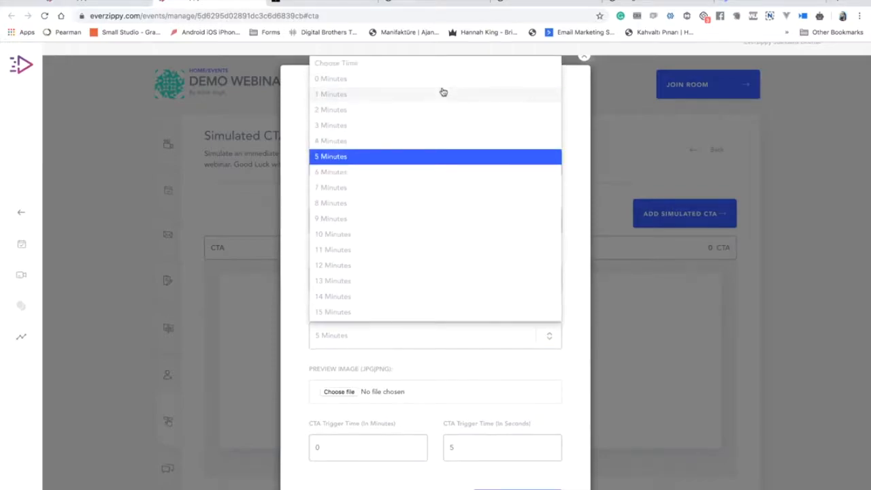
click(443, 92)
Save the simulated CTA and close its form.
scroll(343, 398, down, 2)
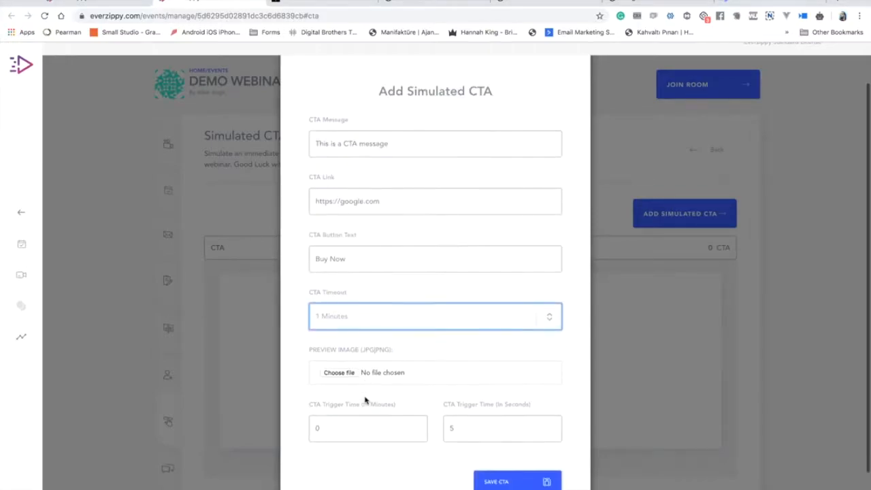
click(520, 434)
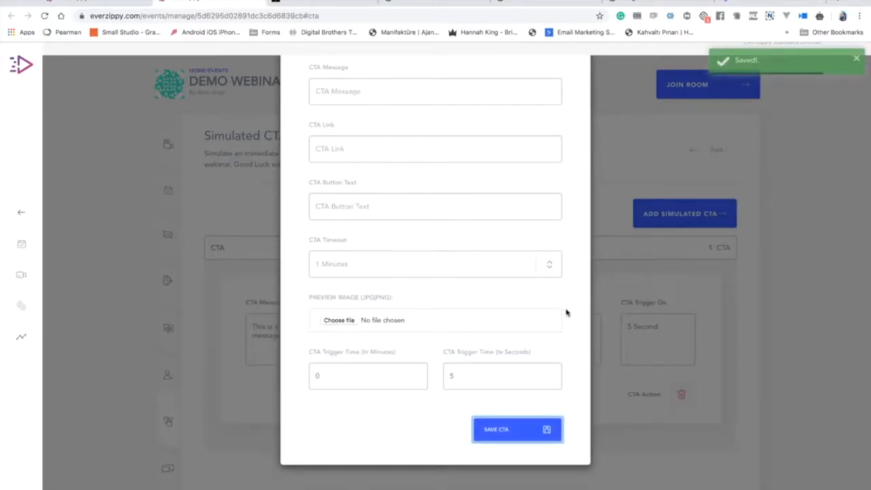
click(623, 147)
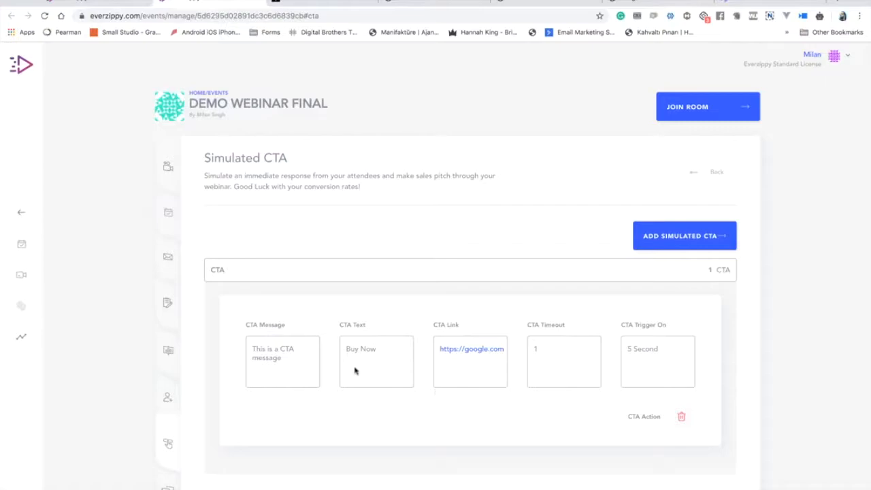
scroll(197, 367, down, 2)
Start a new simulated chat with a sample sender name, email and message 'How are you doing?'.
click(168, 423)
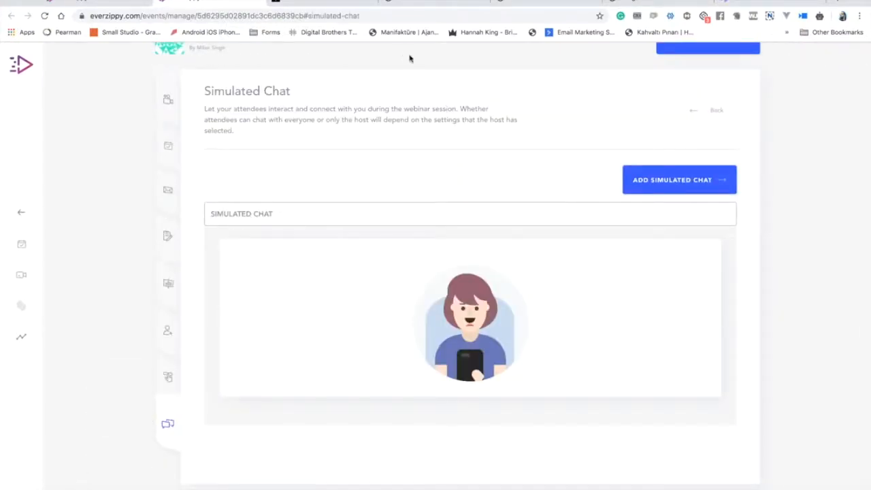
click(648, 191)
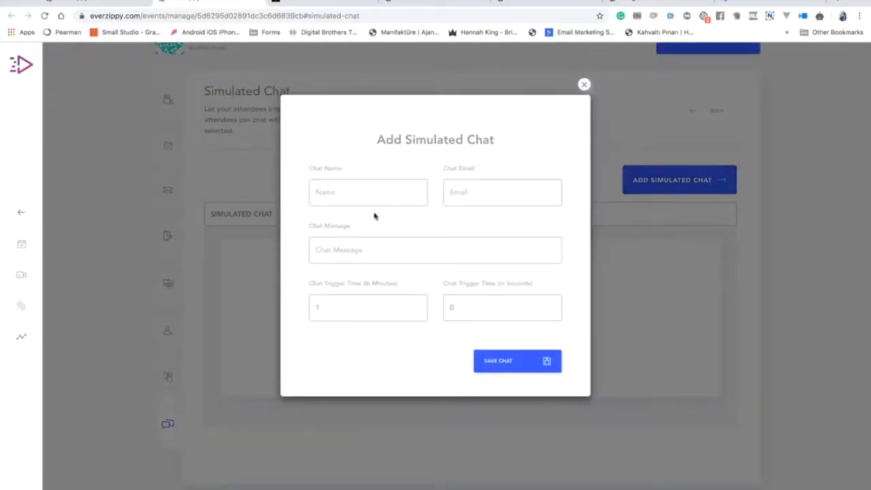
click(350, 195)
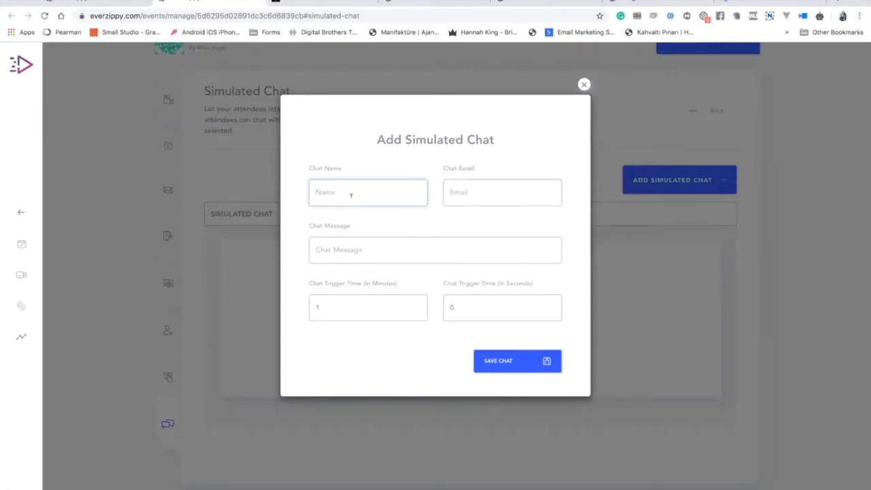
text(John)
key(Tab)
text(D)
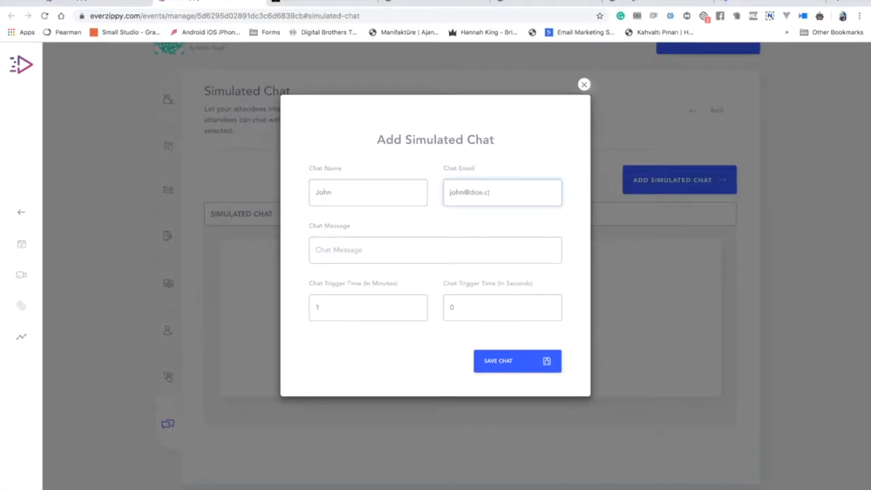
click(316, 250)
text(H)
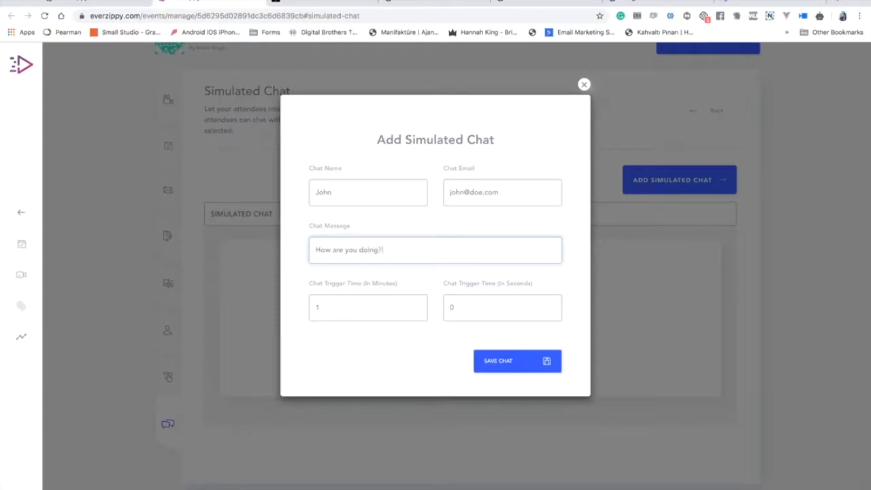
Set the chat trigger to 0 minutes 2 seconds, save it and close the form.
click(354, 306)
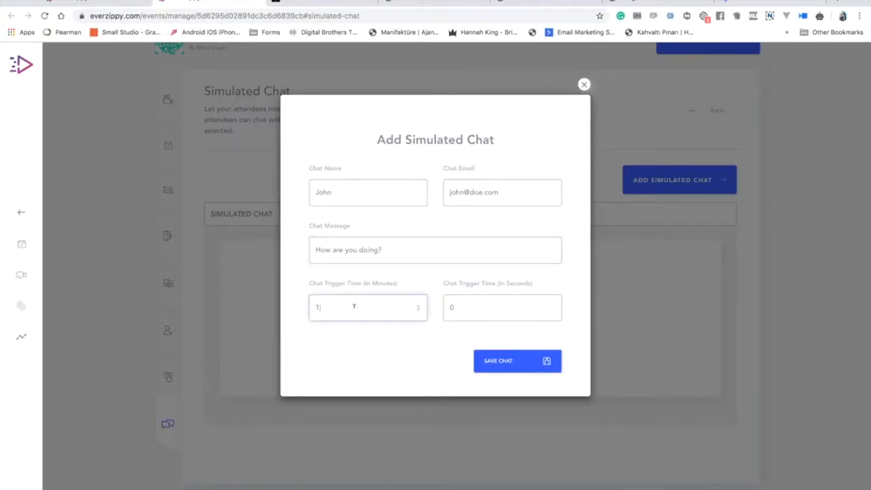
key(BackSpace)
text(0)
click(486, 307)
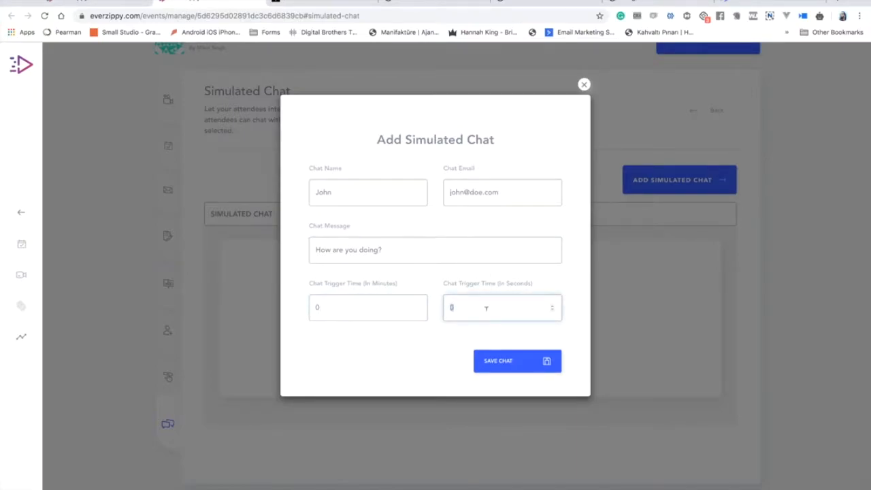
text(2)
click(498, 360)
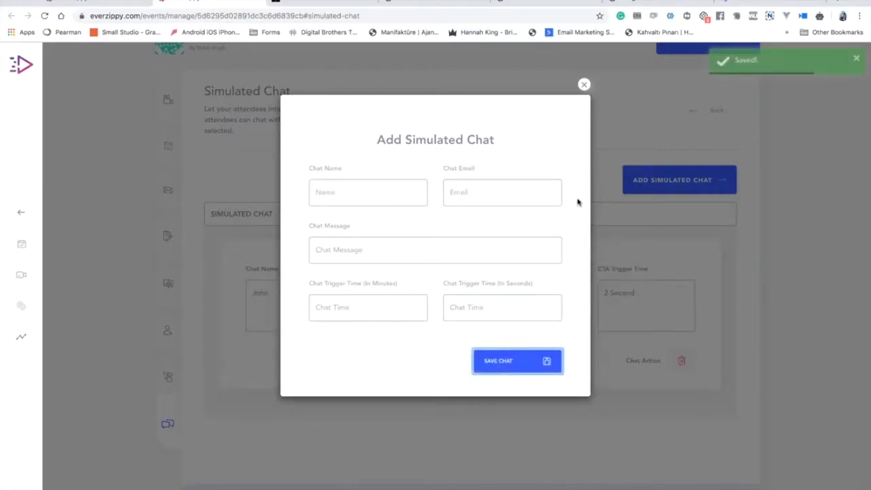
click(583, 84)
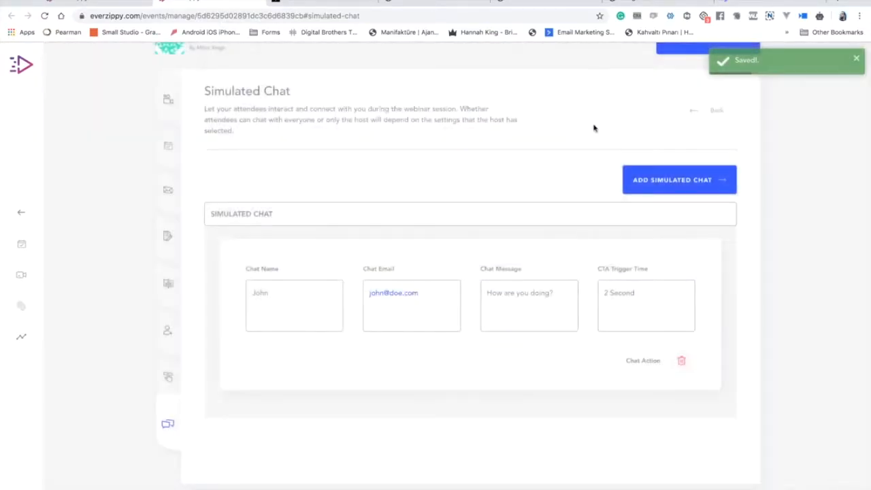
scroll(462, 301, up, 2)
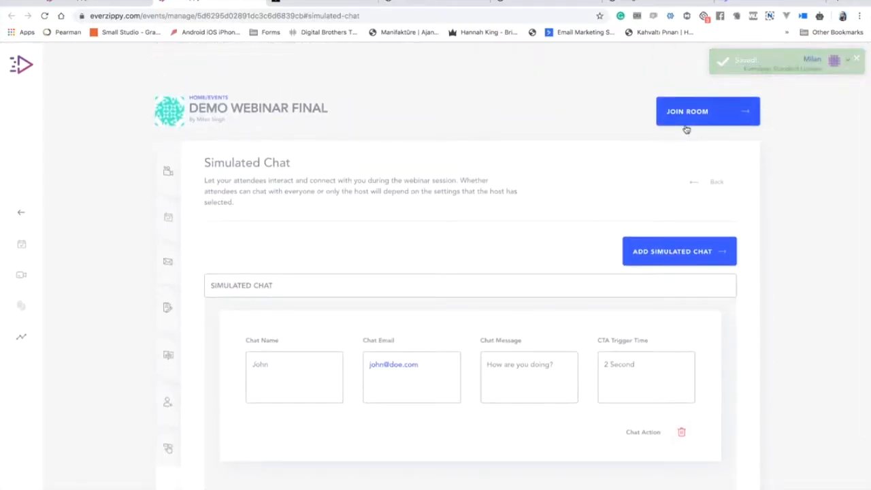
Join the webinar room and live stream, then hide the CTA card.
click(700, 112)
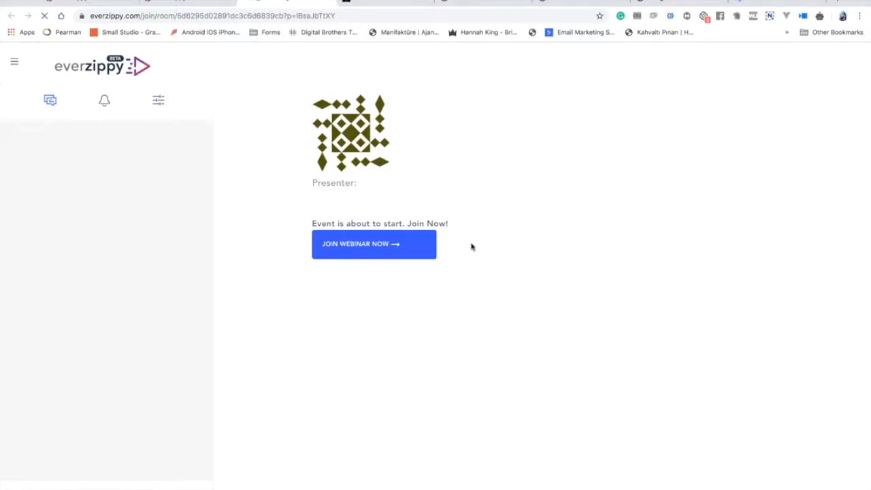
click(391, 254)
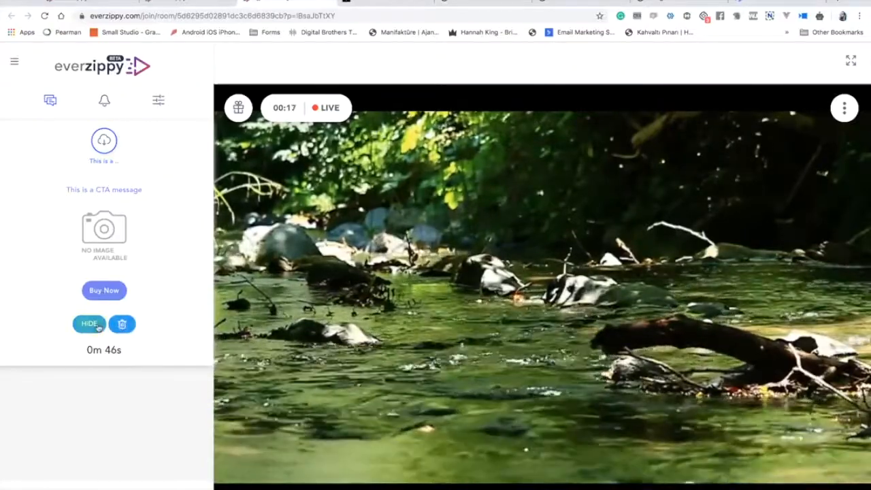
click(97, 325)
Cycle through the audience settings, chat and attendee list panels, ending on chat.
click(159, 107)
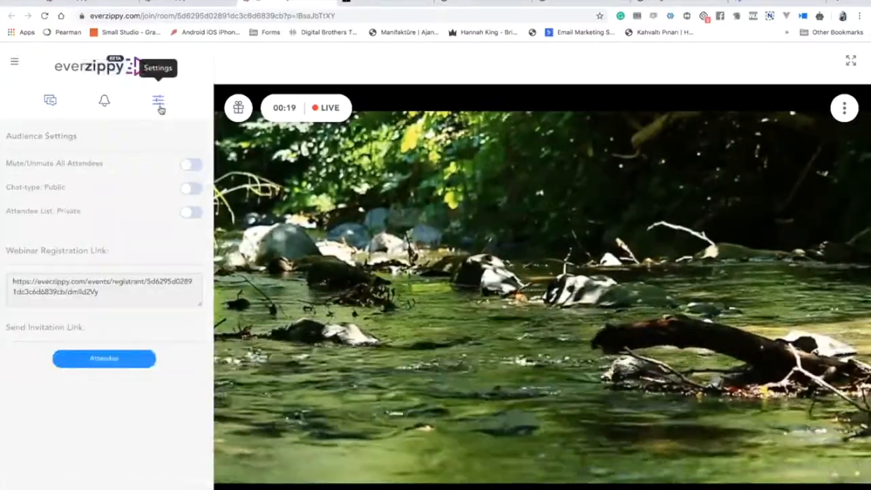
click(50, 100)
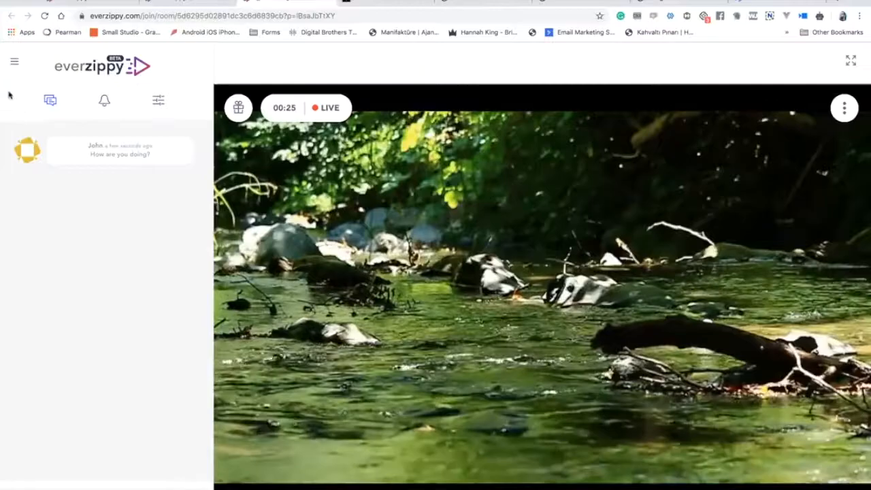
click(104, 100)
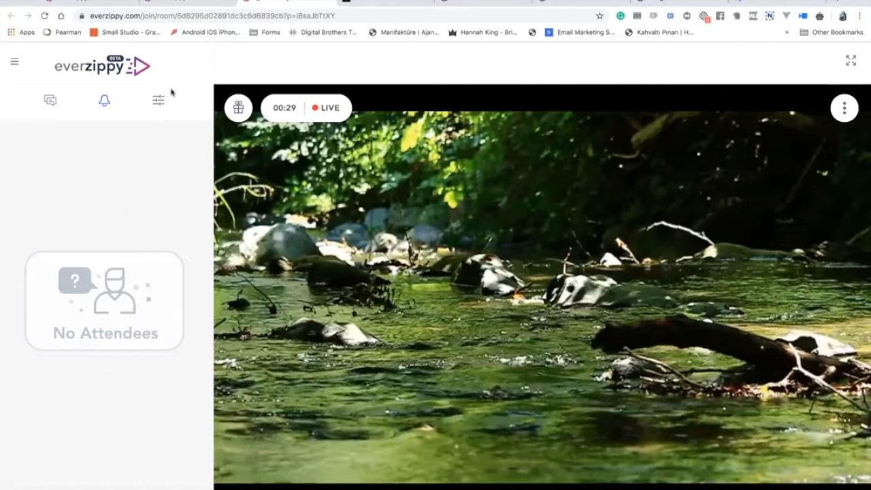
click(161, 108)
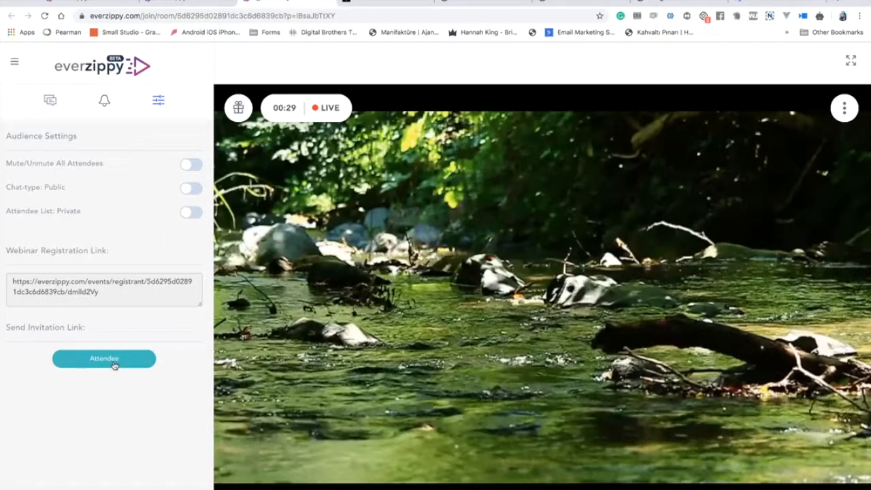
click(51, 102)
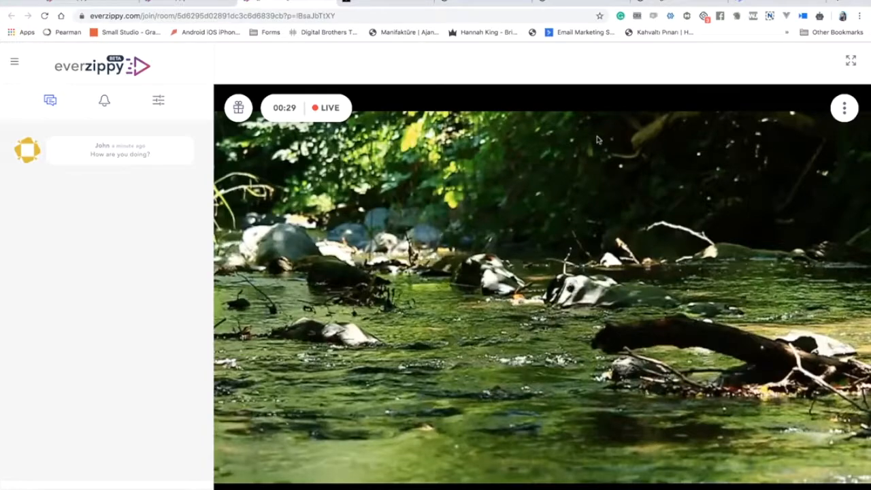
Hide the chat sidebar, try full screen, then restore the sidebar.
click(14, 61)
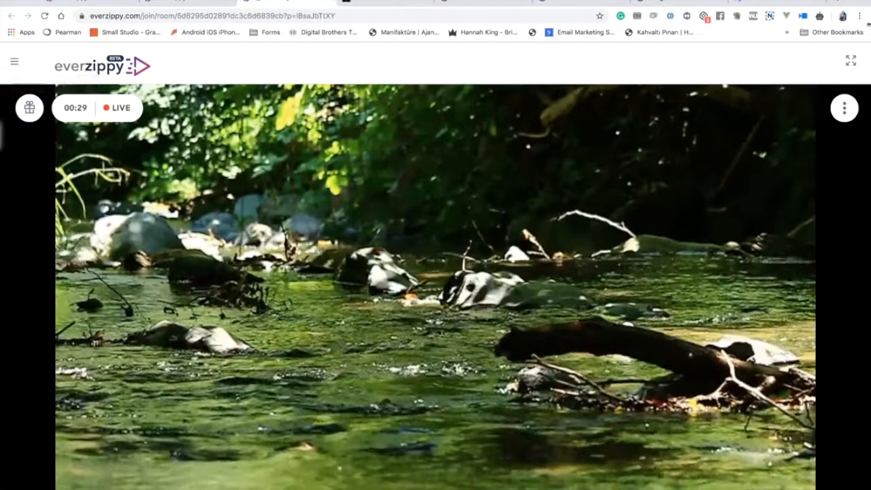
click(850, 60)
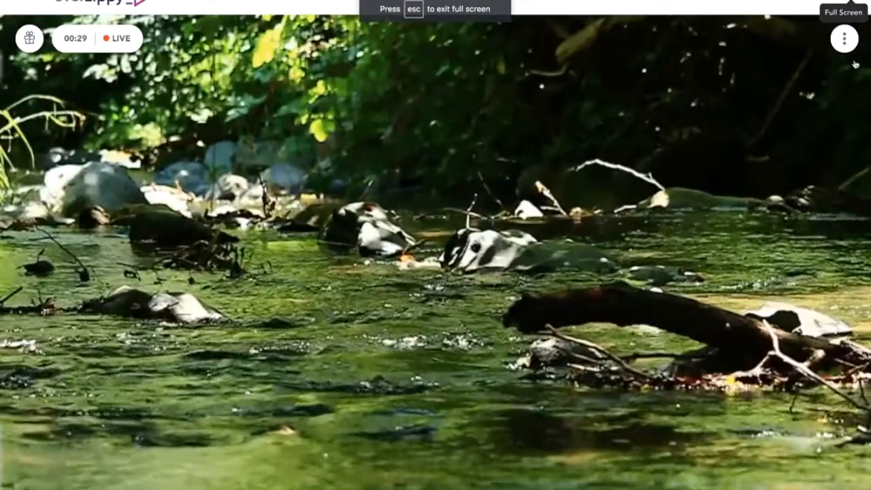
key(Escape)
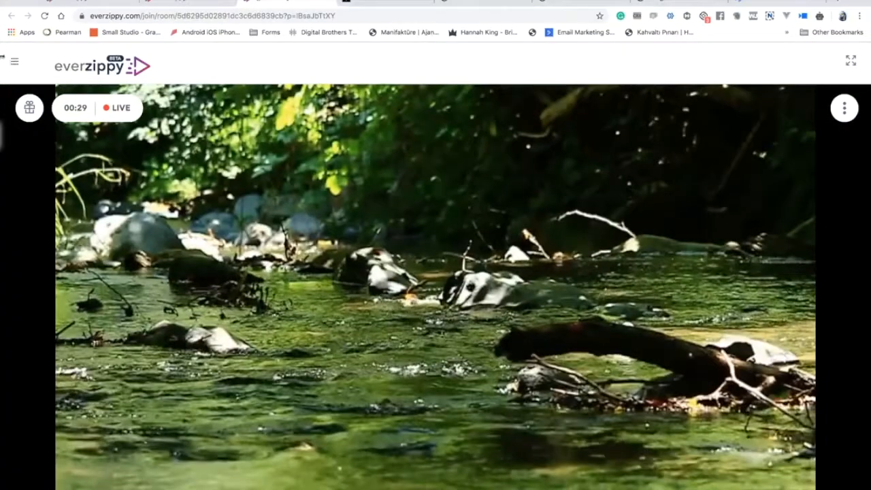
click(14, 61)
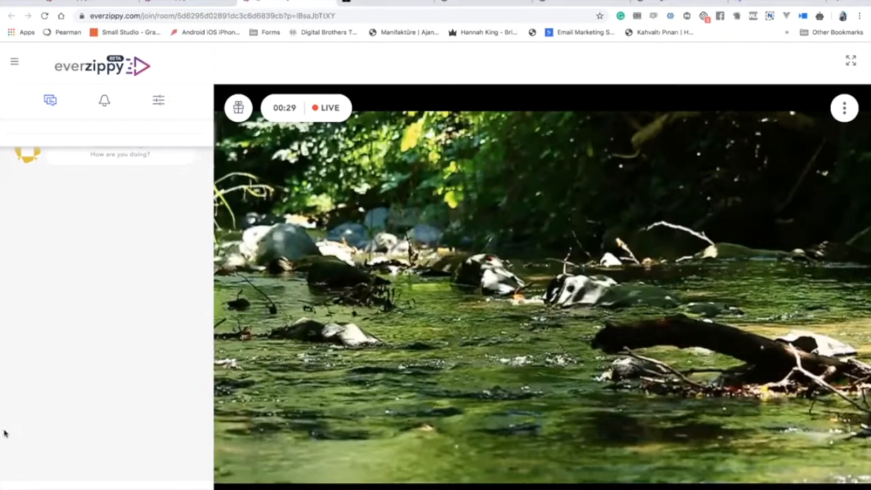
Reload the live room and rejoin the webinar, then hide the replayed CTA card to return to the chat.
click(44, 15)
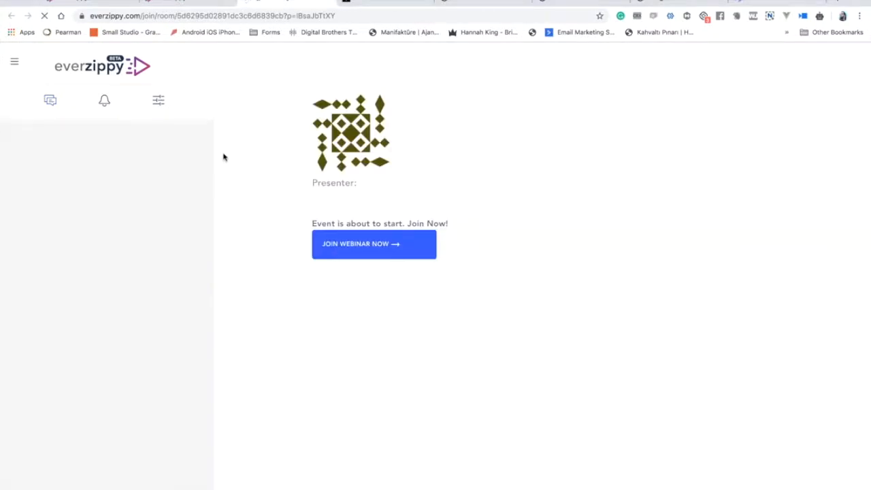
click(372, 248)
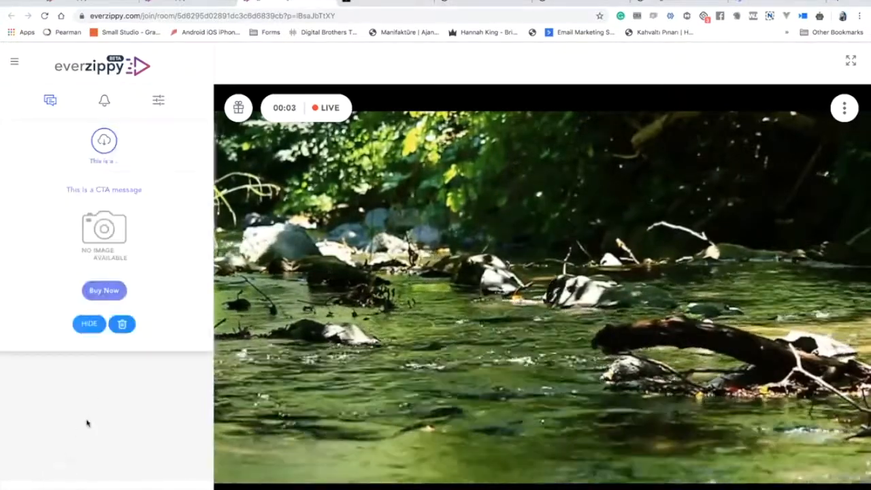
click(122, 326)
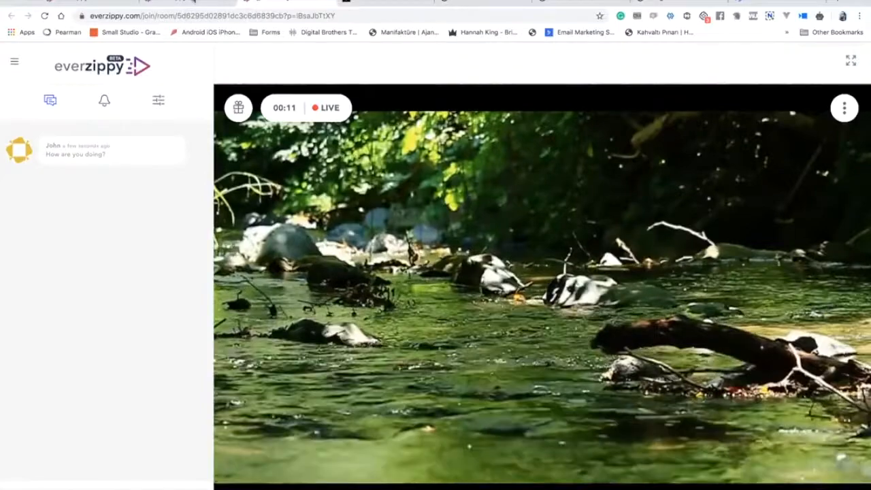
click(194, 2)
Open the Replays list and the Day 4 Webinar of xFunnels replay page settings.
scroll(322, 204, down, 2)
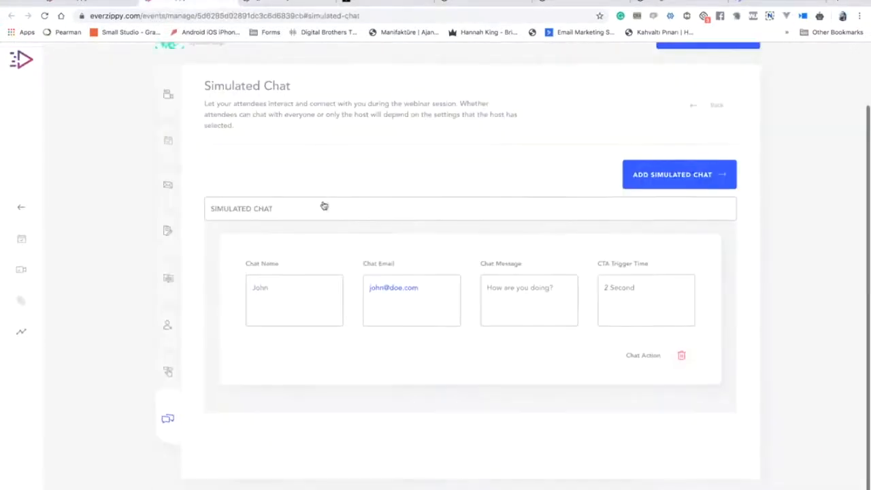
scroll(323, 204, up, 2)
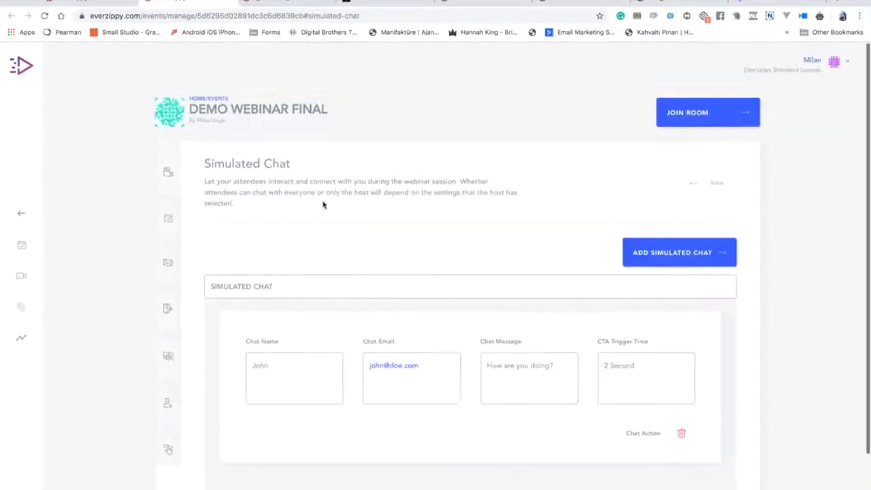
click(22, 276)
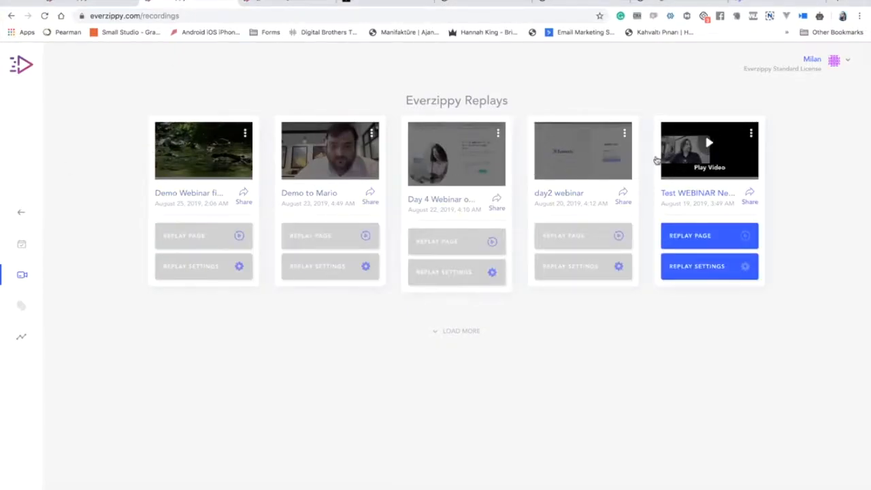
click(438, 245)
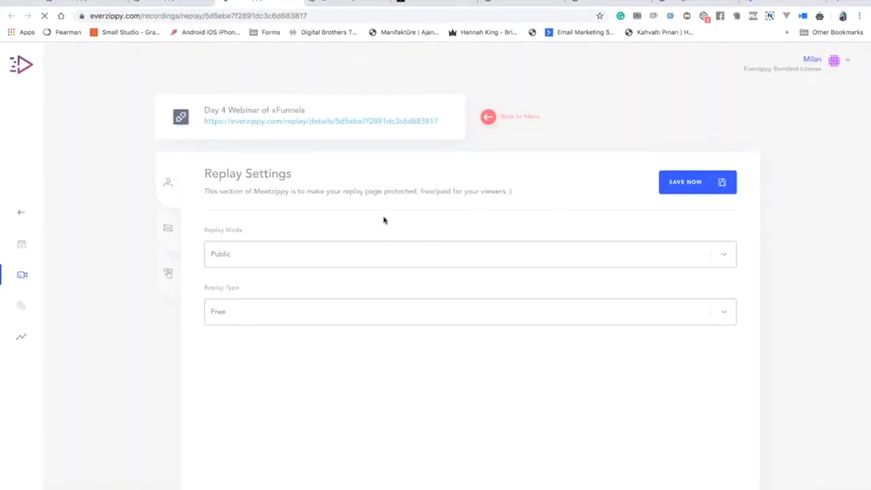
click(334, 258)
click(350, 217)
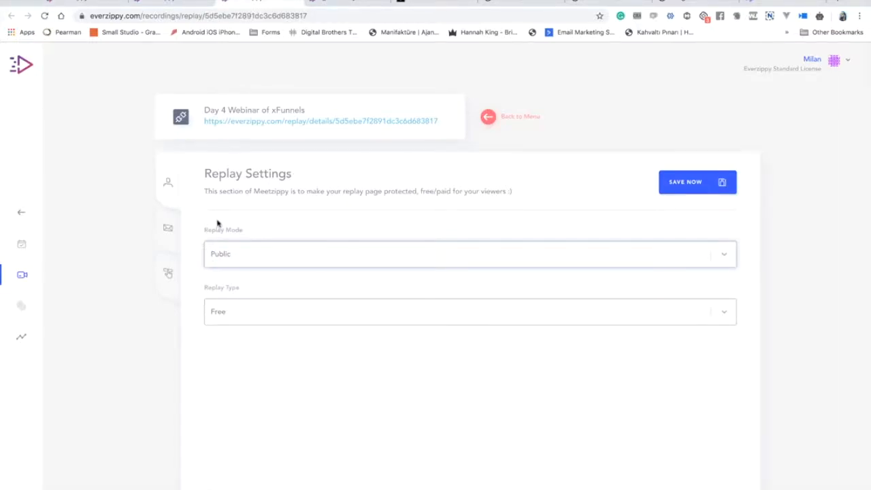
click(261, 257)
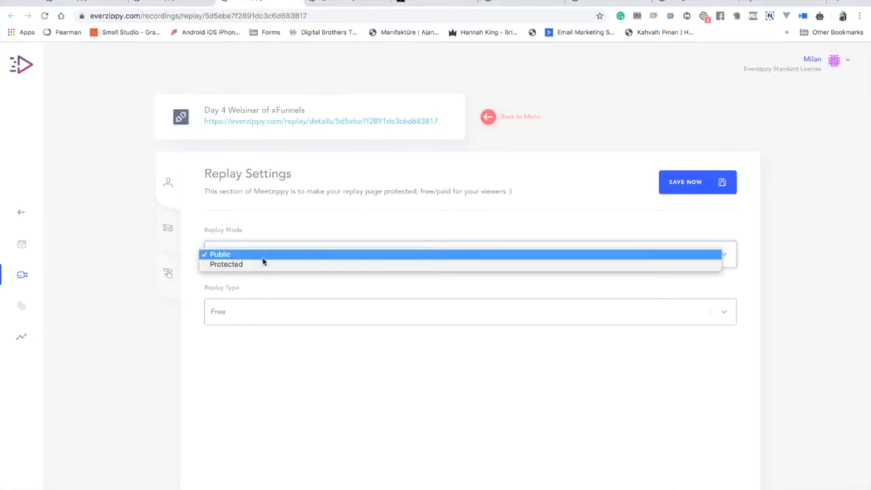
click(265, 266)
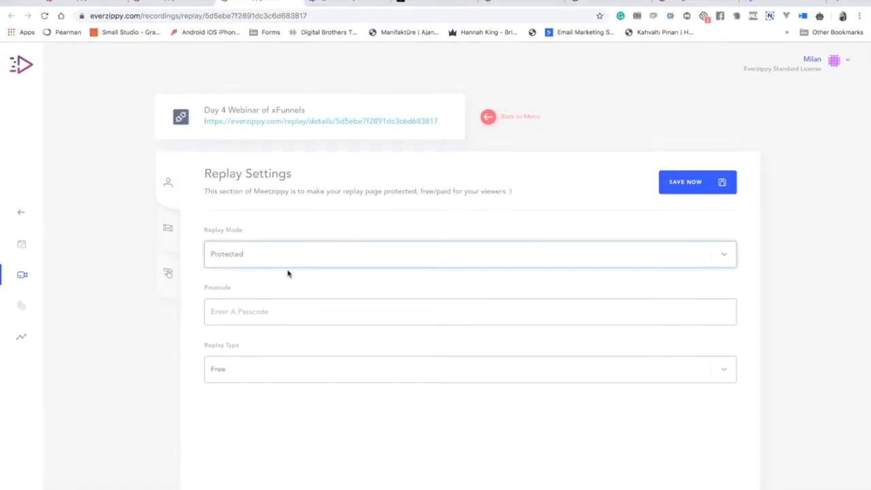
click(252, 312)
text(1234)
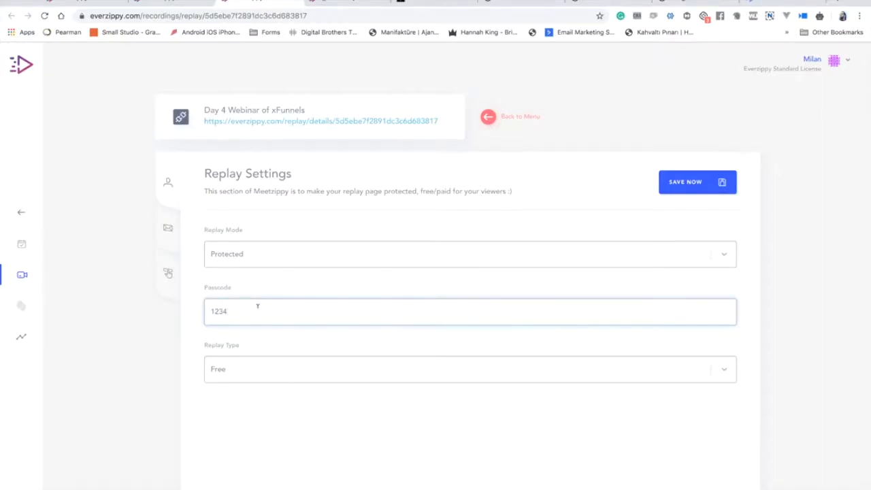
Try the Paid replay type with a PayPal receiving account and price 99.
click(271, 380)
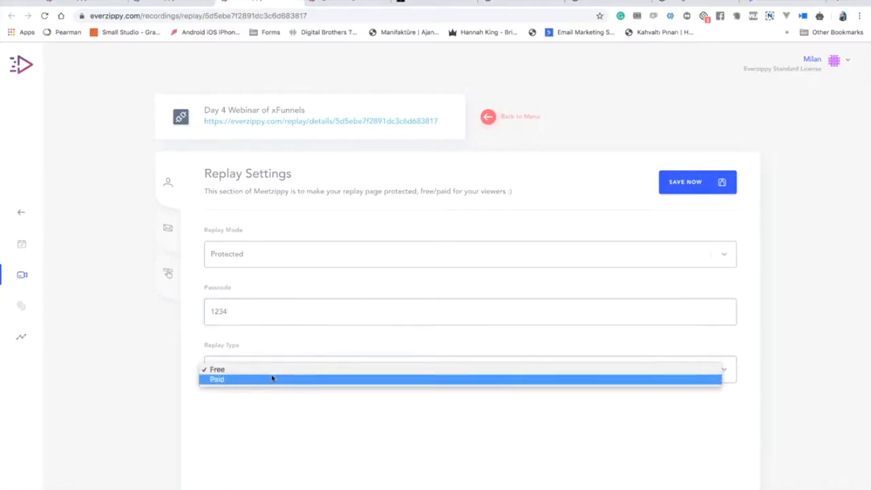
click(276, 379)
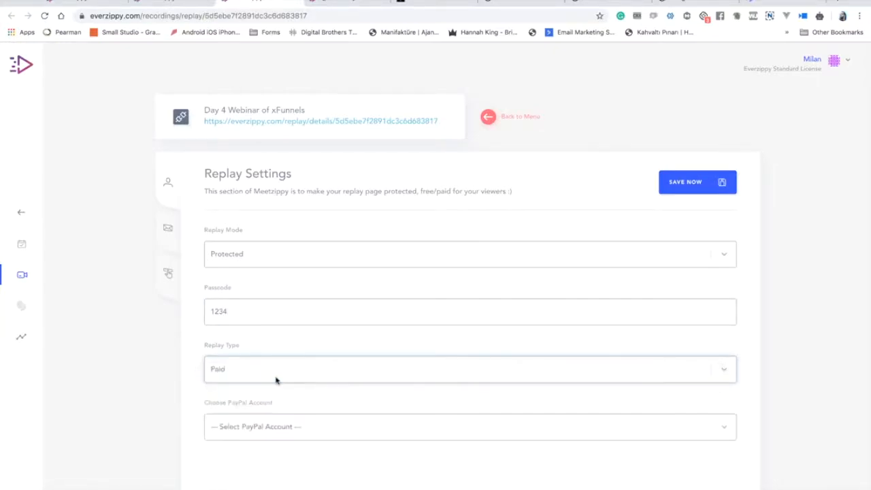
click(289, 375)
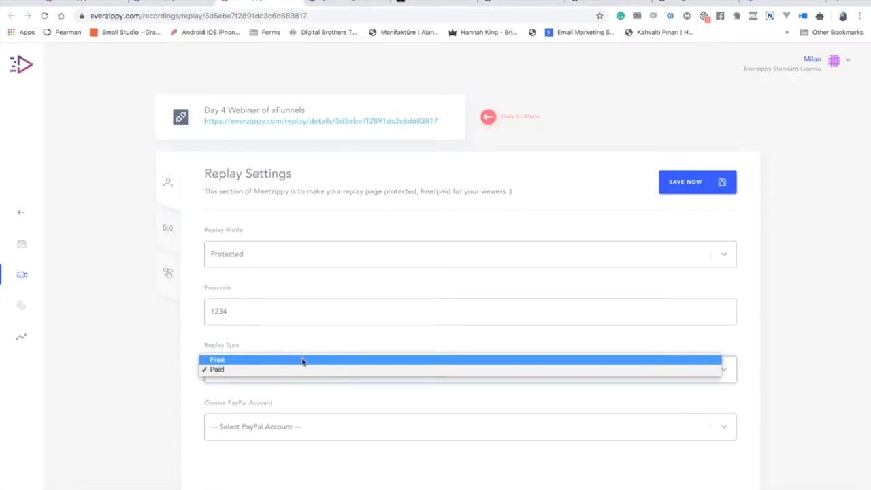
click(303, 361)
click(314, 373)
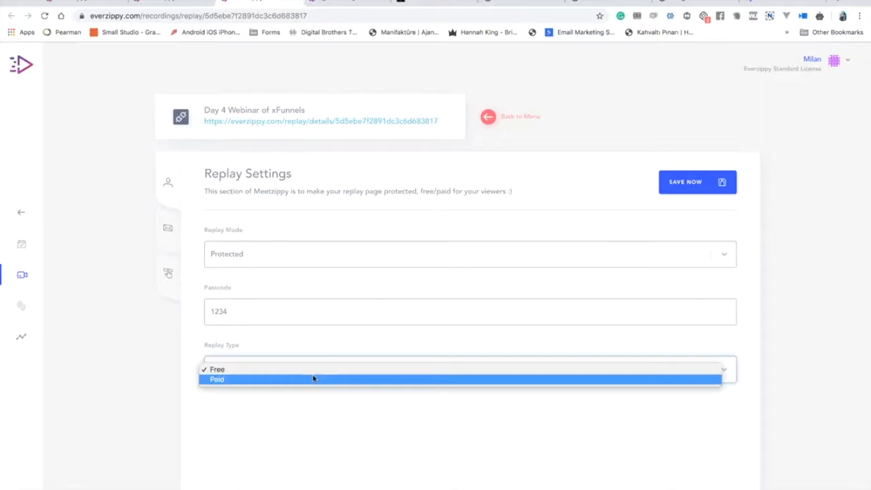
click(313, 379)
scroll(313, 378, down, 2)
click(313, 375)
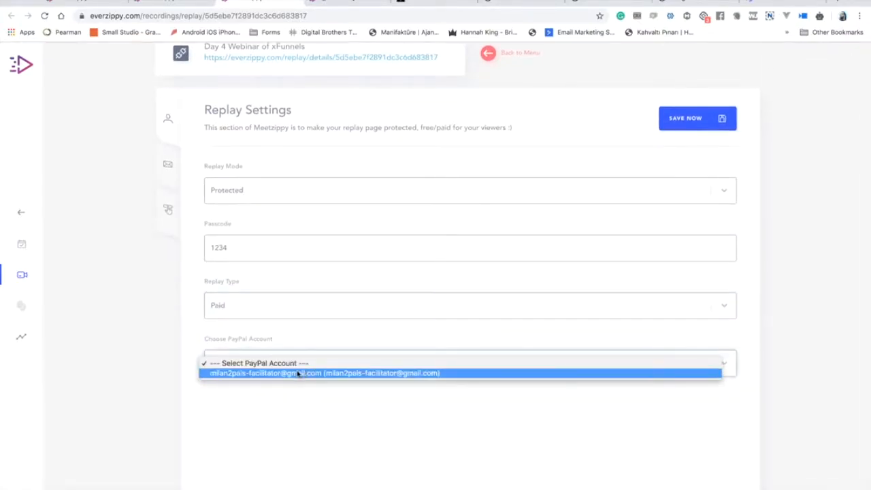
click(309, 373)
click(288, 427)
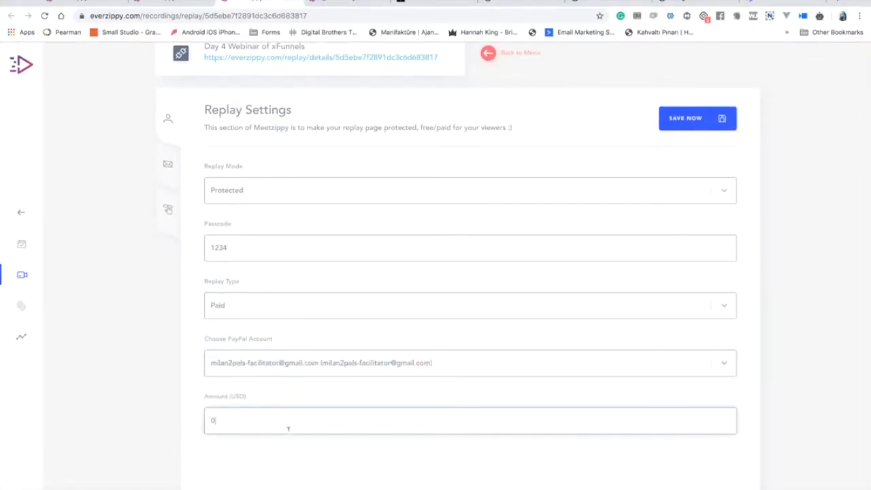
key(BackSpace)
text(99)
Set the replay back to Free and Public, save, and open the public replay page.
click(347, 299)
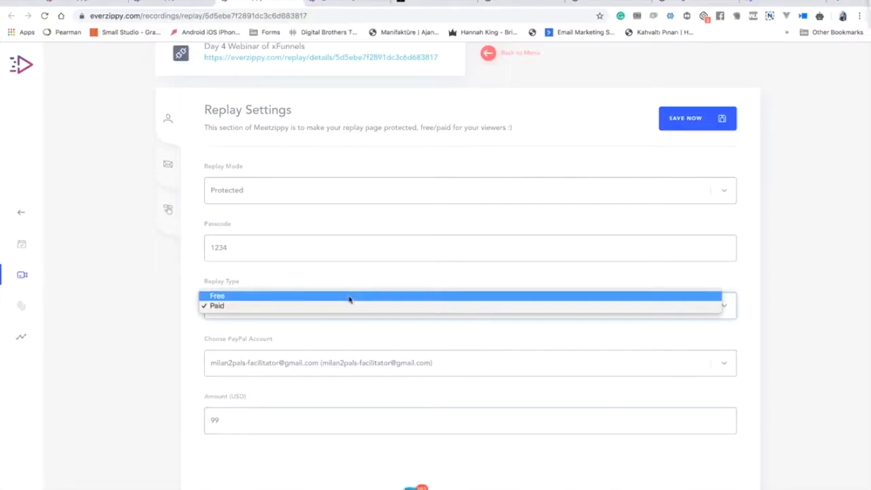
click(349, 297)
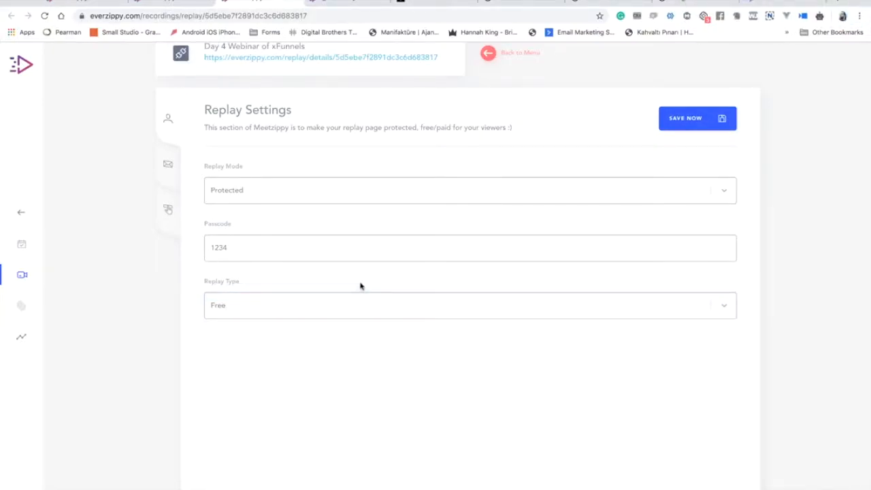
scroll(360, 285, up, 2)
scroll(361, 285, down, 1)
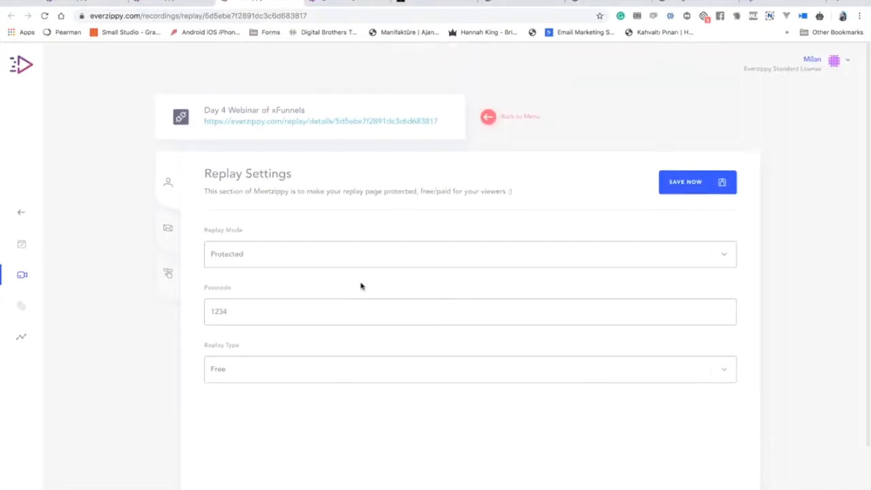
click(321, 262)
click(320, 245)
click(720, 192)
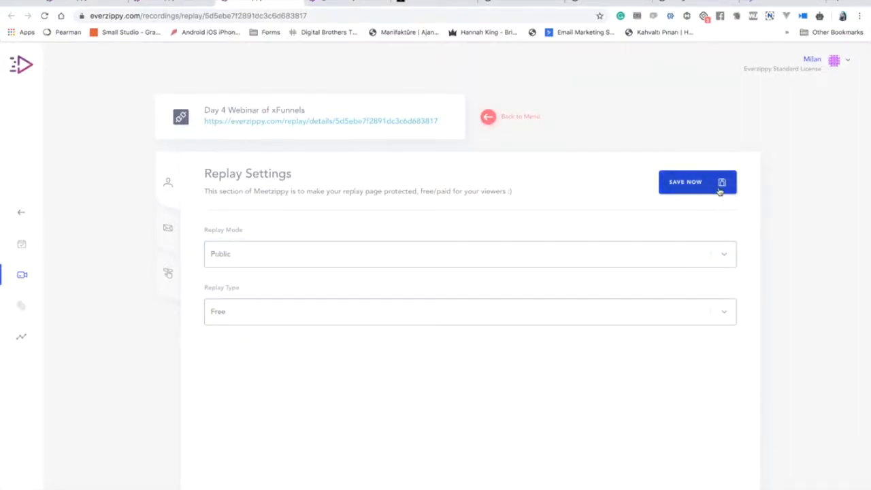
click(324, 122)
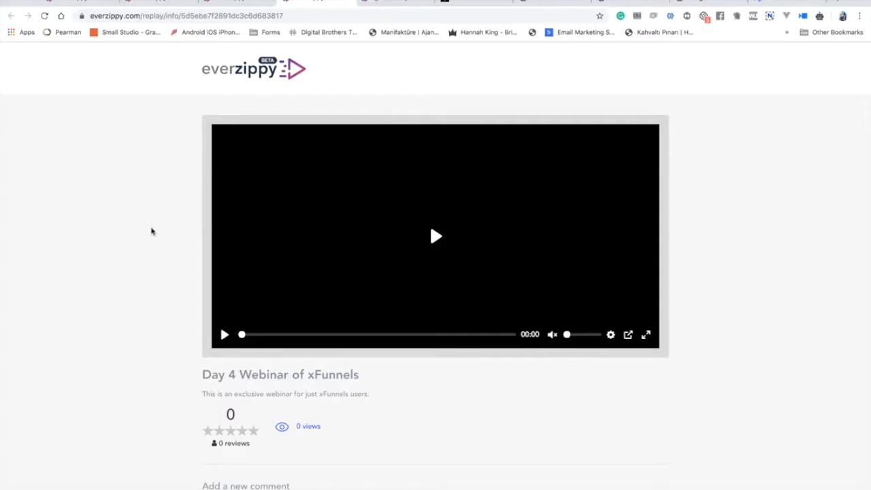
Scroll through the public replay page, checking its video, 0 views, 0 reviews and 0 comments.
scroll(151, 231, down, 2)
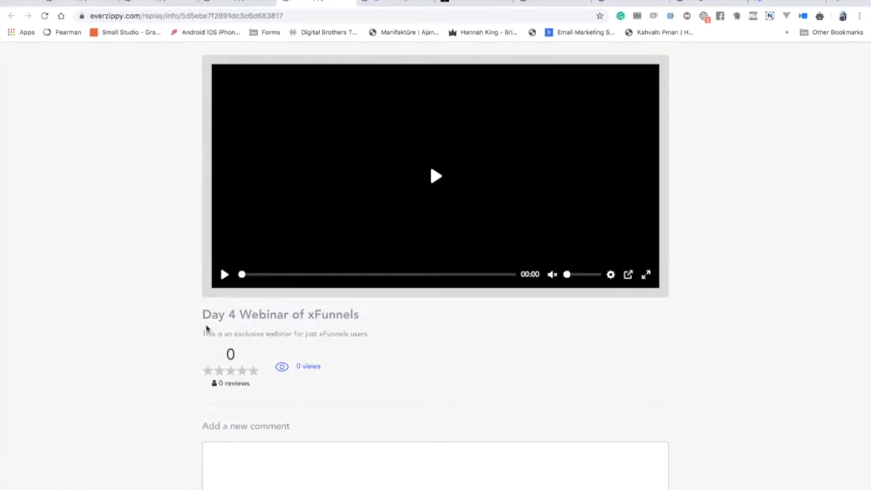
scroll(212, 342, down, 8)
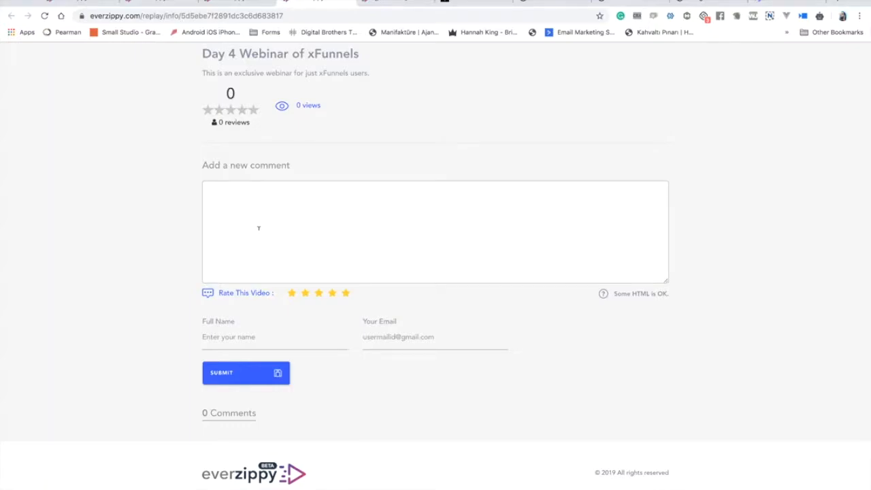
scroll(258, 227, up, 3)
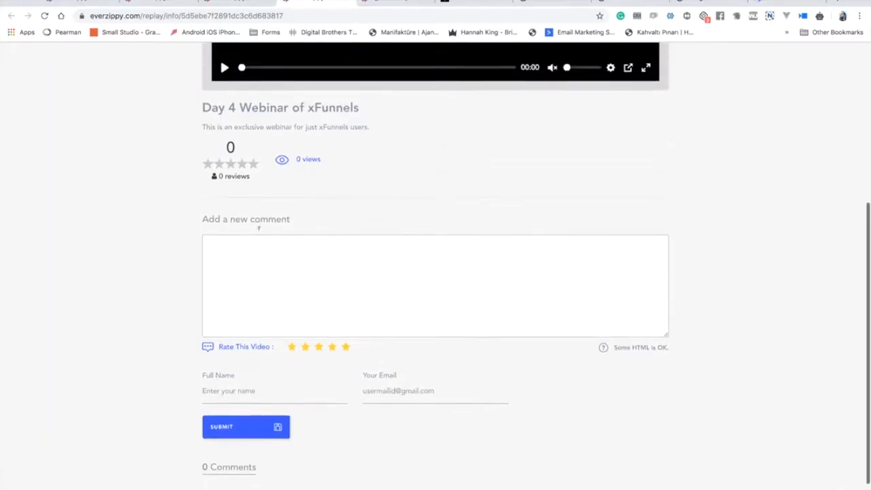
scroll(259, 231, up, 3)
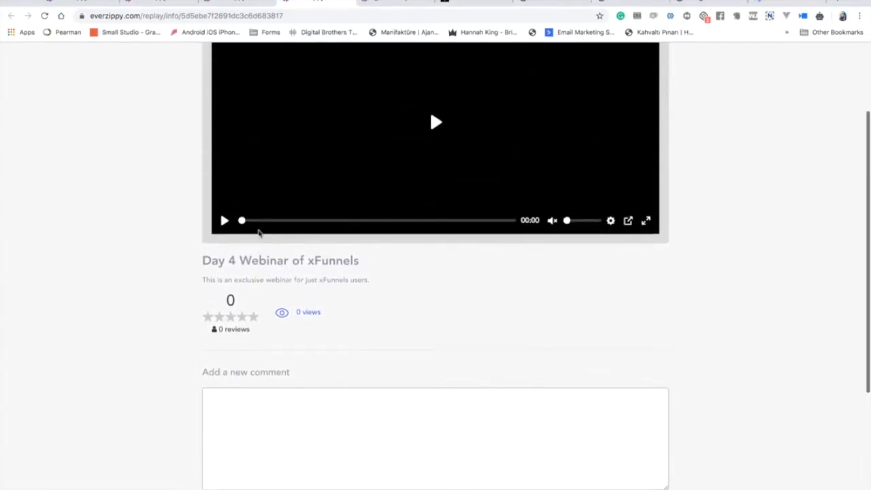
scroll(258, 230, down, 4)
scroll(258, 231, up, 8)
scroll(257, 231, down, 10)
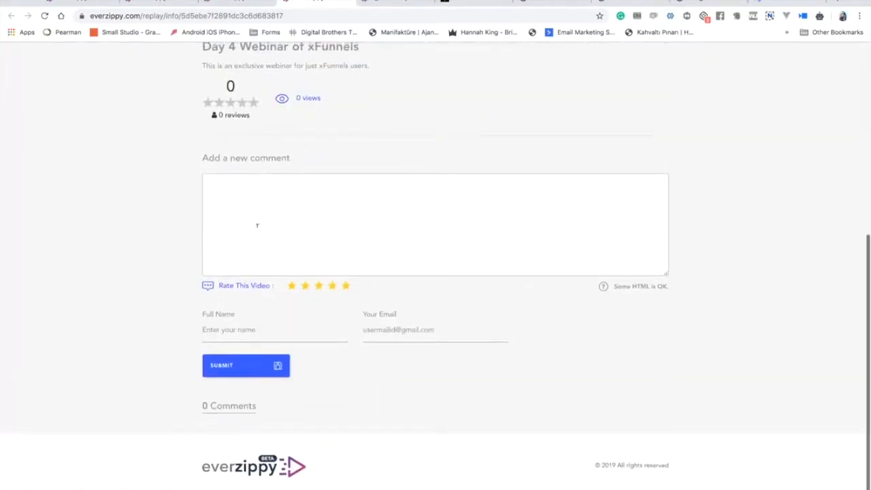
scroll(258, 230, up, 10)
scroll(258, 231, down, 10)
scroll(257, 228, up, 6)
scroll(257, 230, down, 1)
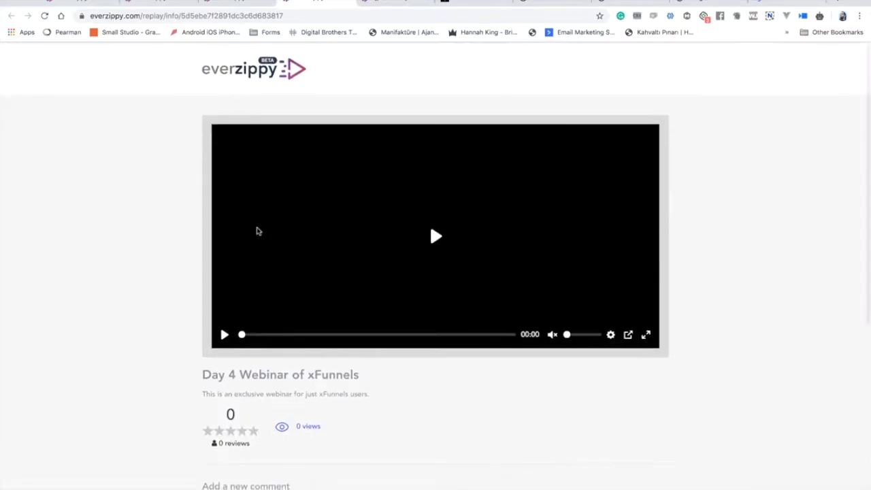
scroll(258, 230, down, 5)
scroll(257, 230, up, 5)
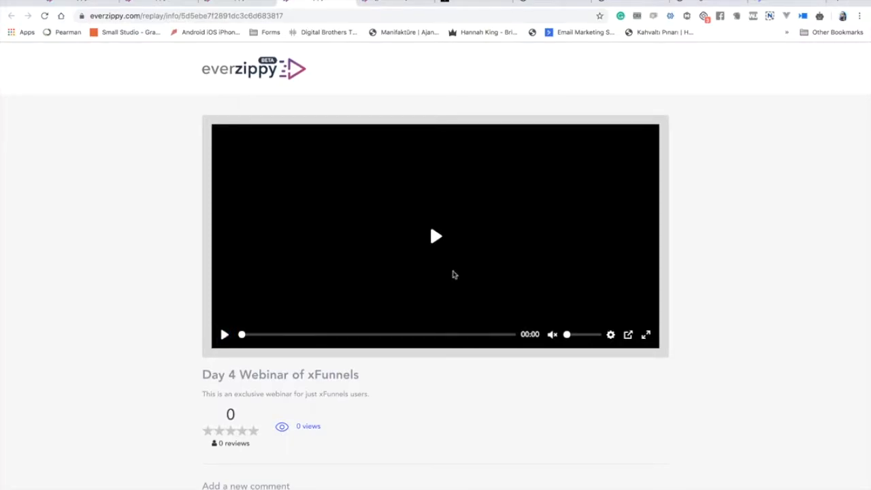
scroll(373, 260, down, 3)
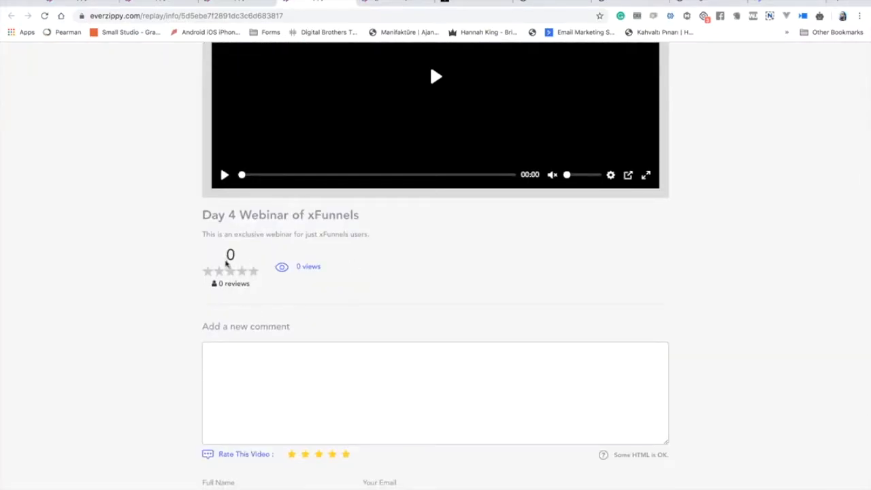
scroll(411, 304, down, 3)
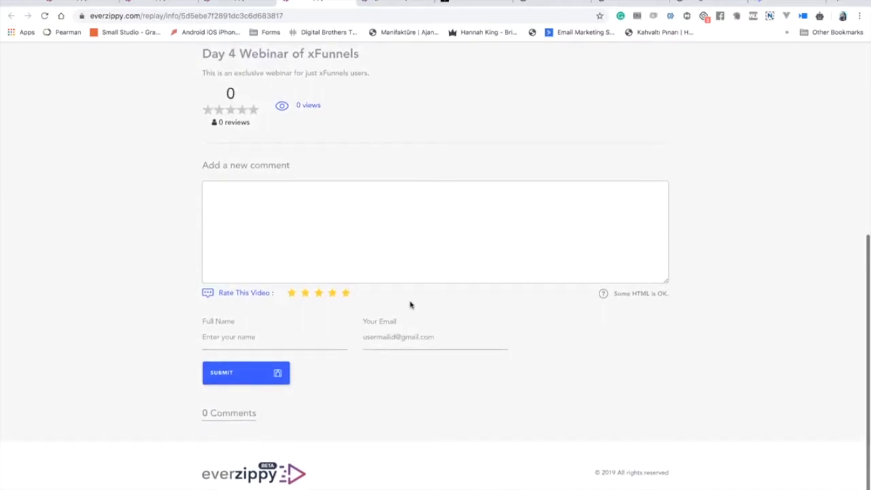
scroll(349, 292, up, 2)
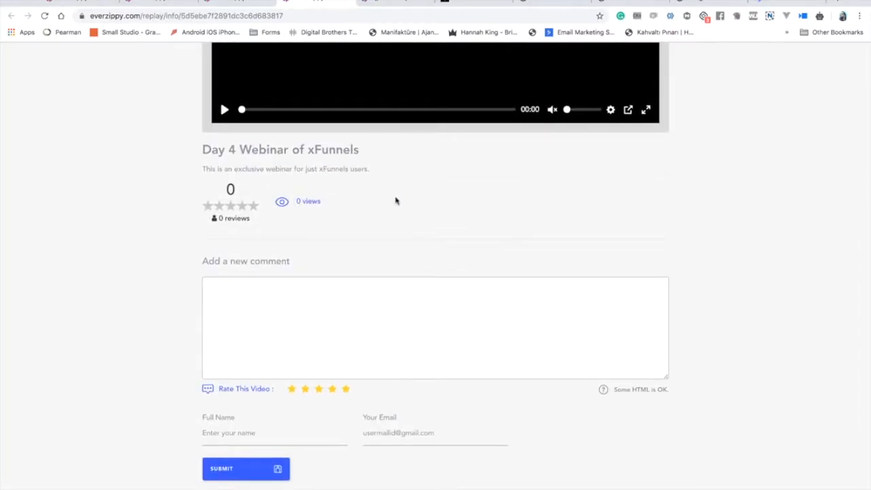
scroll(397, 197, down, 2)
scroll(395, 195, up, 6)
scroll(395, 194, down, 1)
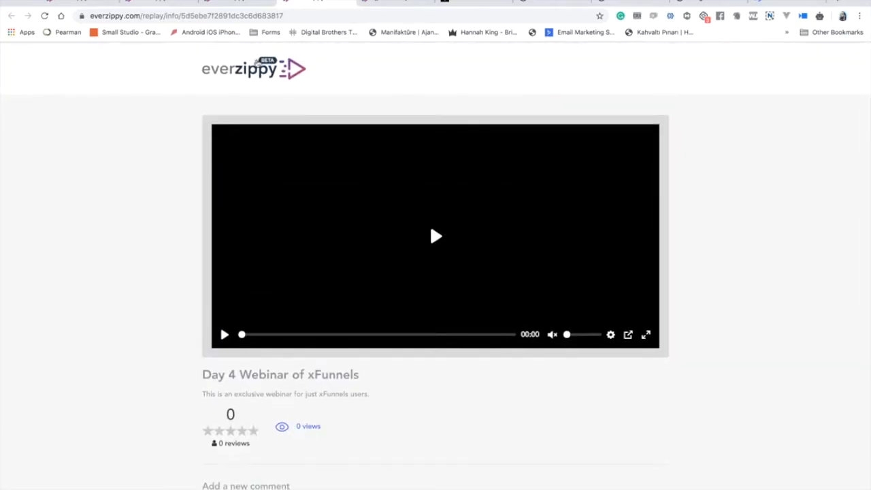